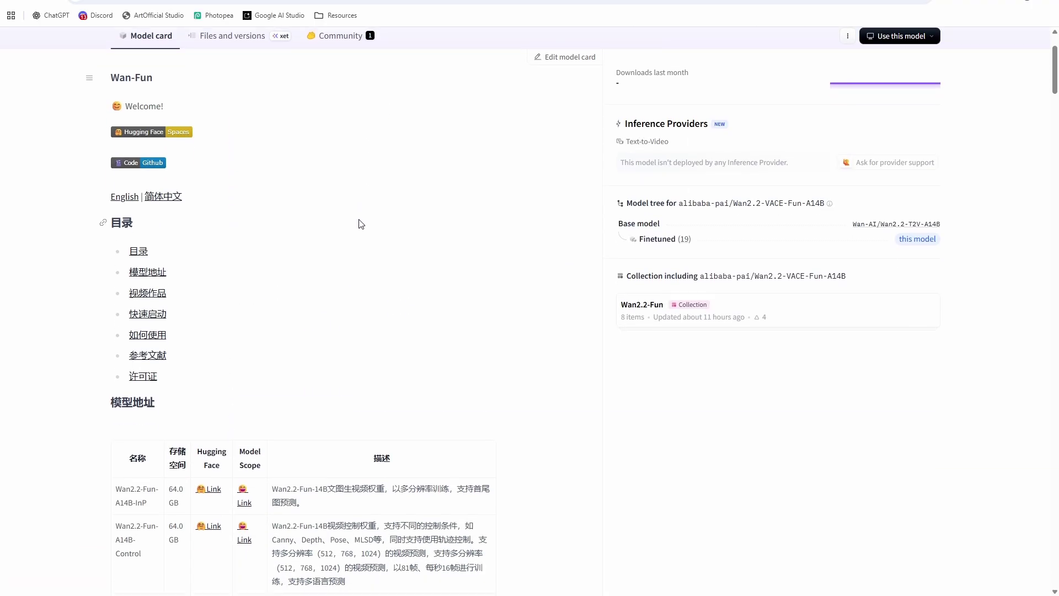
Download the Wan22FunVACE_Native.json attachment from the "VACE-Fun for Wan2.2!" post
{"action": "scroll", "coordinate": [360, 223], "scroll_direction": "up", "scroll_amount": 3}
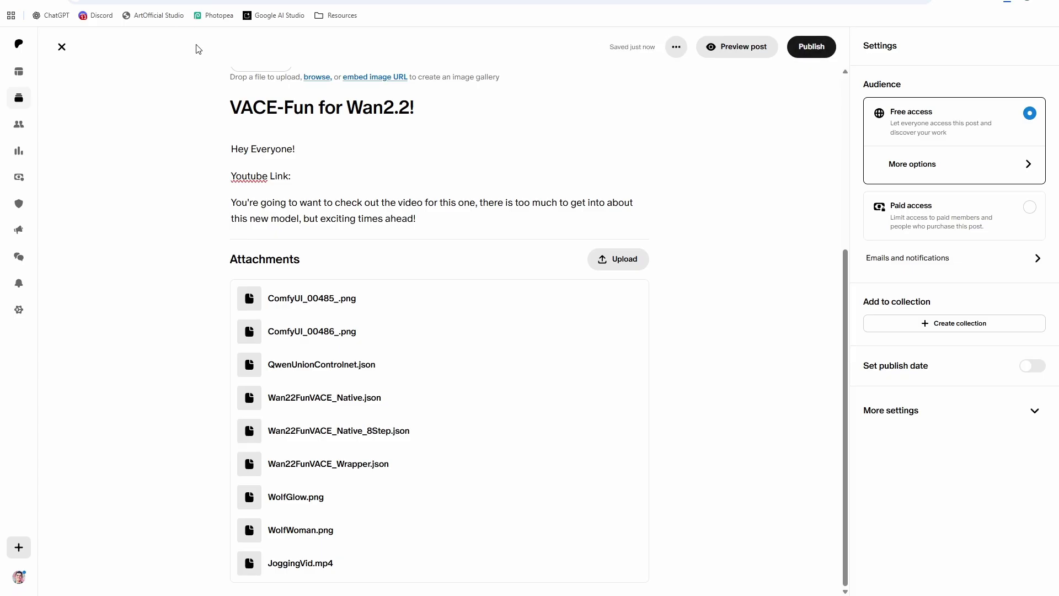
{"action": "scroll", "coordinate": [199, 55], "scroll_direction": "up", "scroll_amount": 2}
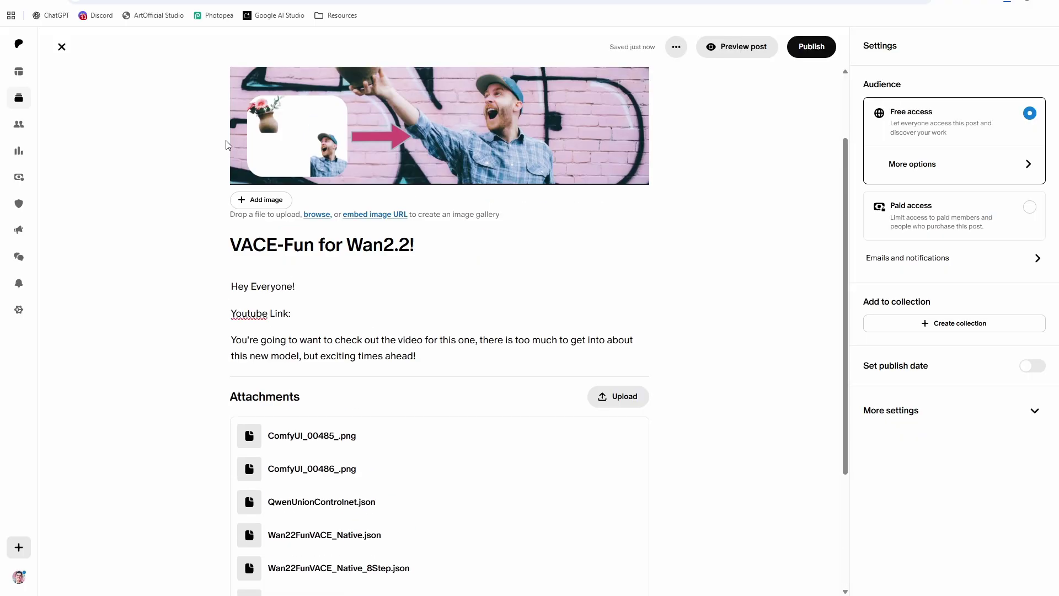
{"action": "scroll", "coordinate": [333, 258], "scroll_direction": "down", "scroll_amount": 2}
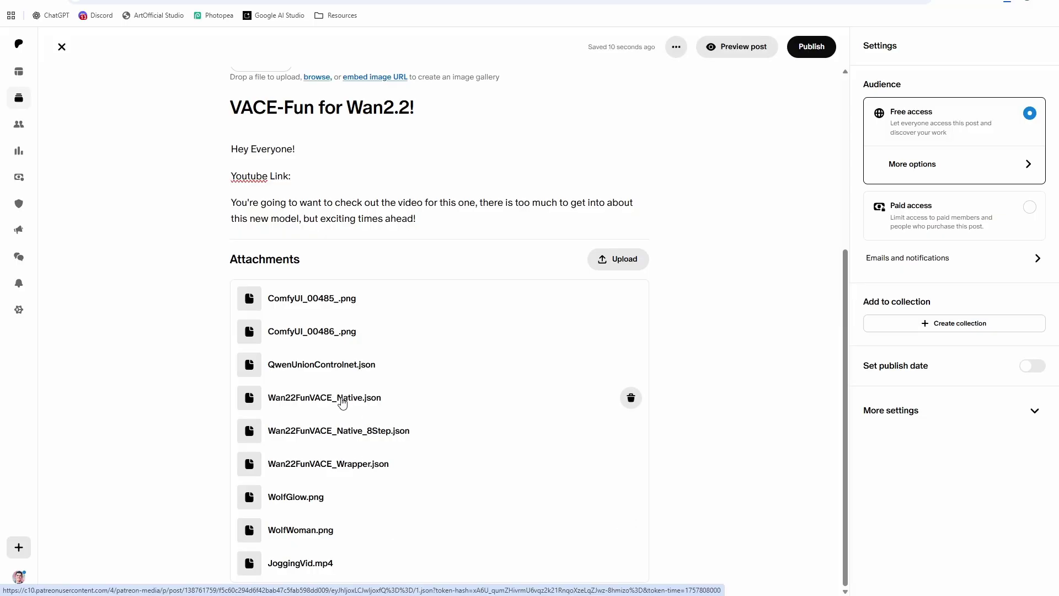
{"action": "left_click", "coordinate": [343, 402]}
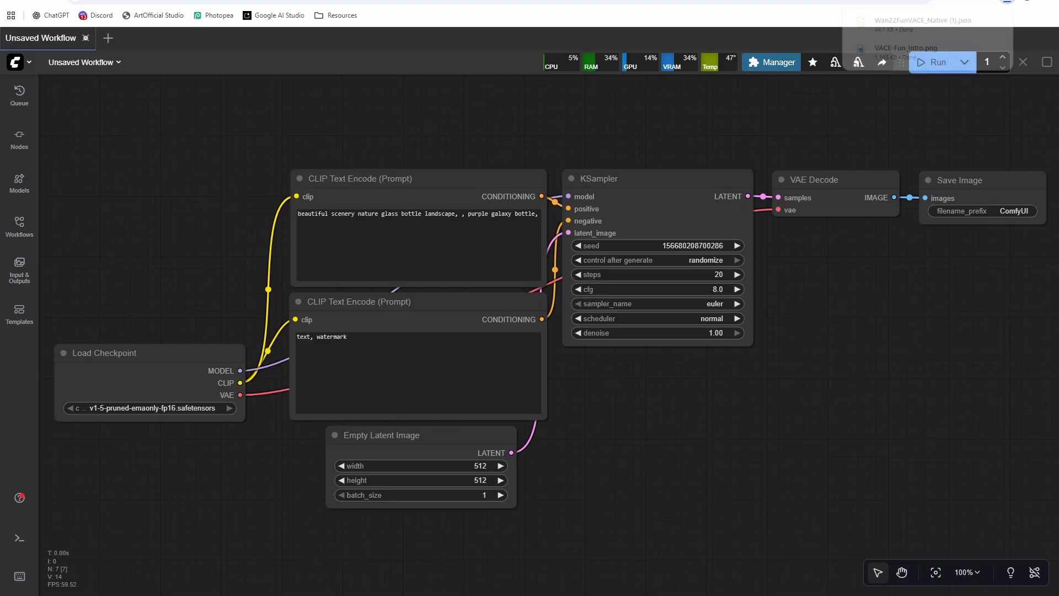
Load the downloaded Wan22FunVACE_Native workflow file into ComfyUI
{"action": "left_click", "coordinate": [1007, 2]}
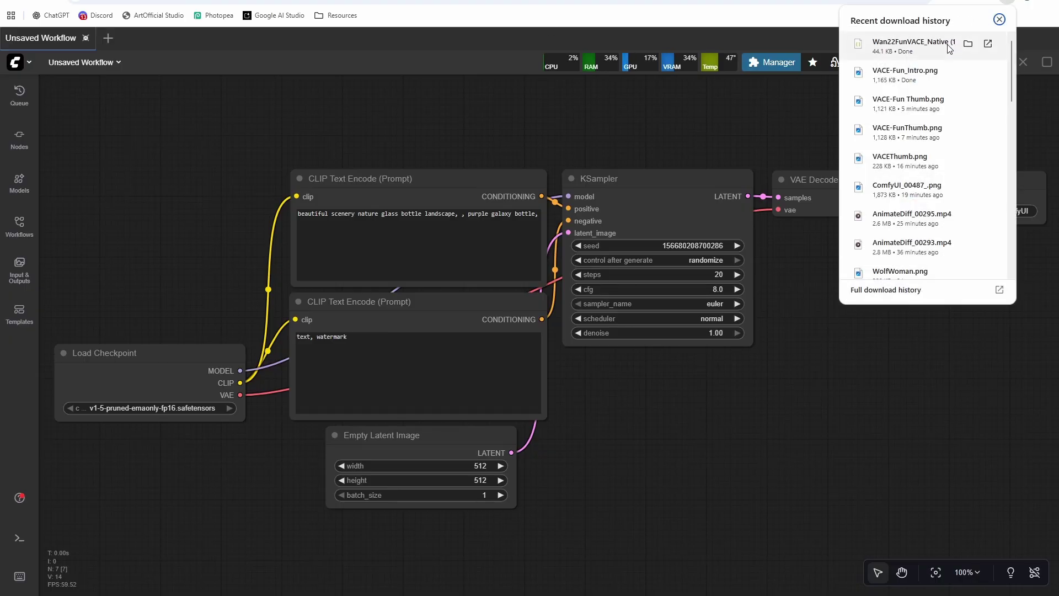
{"action": "left_click_drag", "start_coordinate": [948, 49], "coordinate": [534, 242]}
{"action": "scroll", "coordinate": [521, 295], "scroll_direction": "up", "scroll_amount": 3}
{"action": "left_click_drag", "start_coordinate": [518, 307], "coordinate": [495, 419]}
{"action": "scroll", "coordinate": [496, 421], "scroll_direction": "down", "scroll_amount": 3}
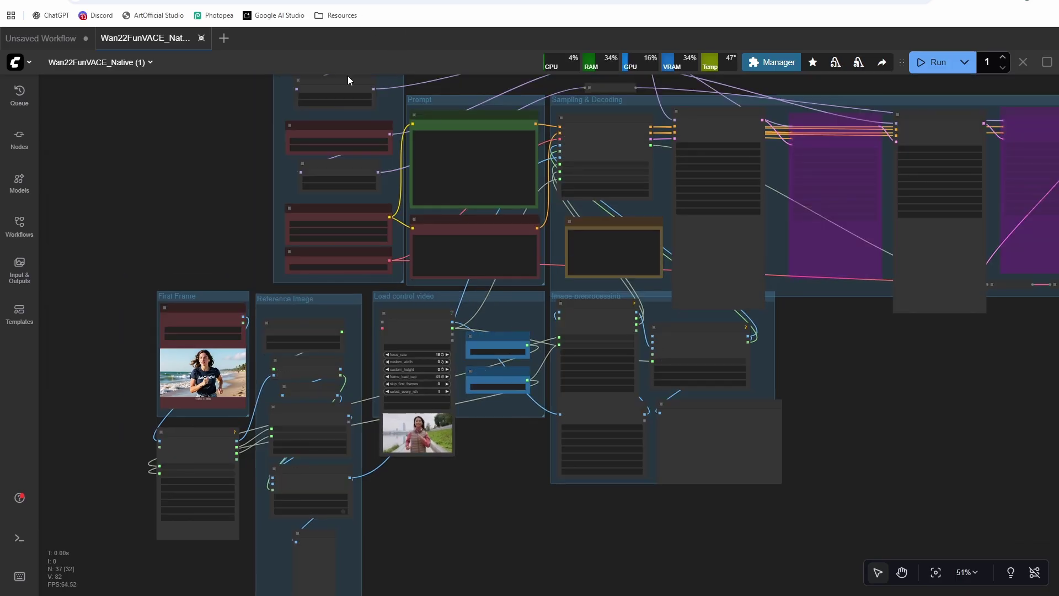
{"action": "scroll", "coordinate": [513, 479], "scroll_direction": "up", "scroll_amount": 2}
Bring up the ModelDownloads.txt list in Notepad and close the extra Model Downloads.txt document
{"action": "mouse_move", "coordinate": [507, 593]}
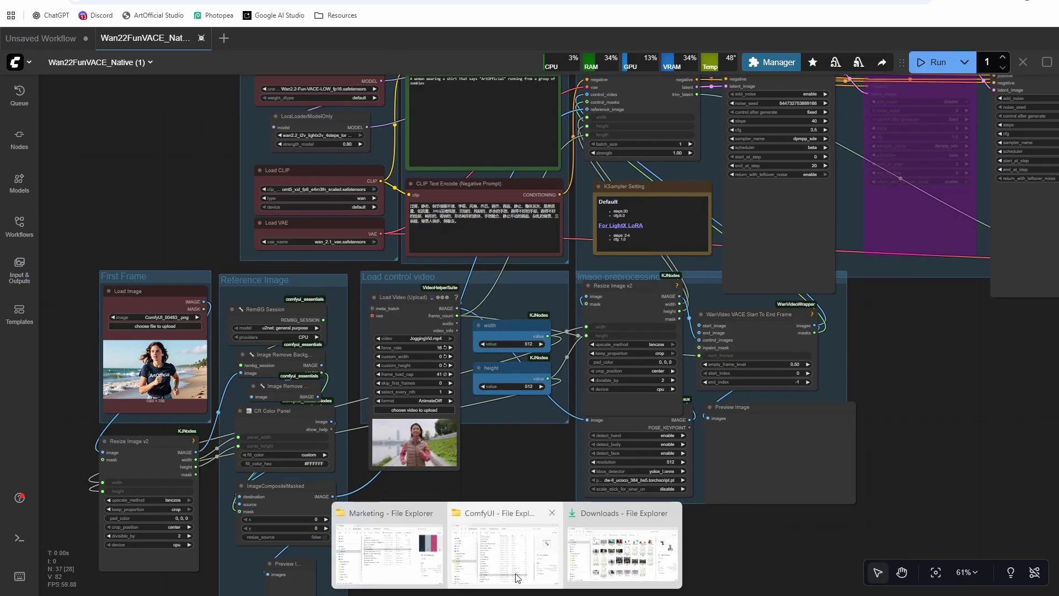
{"action": "mouse_move", "coordinate": [677, 567]}
{"action": "left_click", "coordinate": [651, 536]}
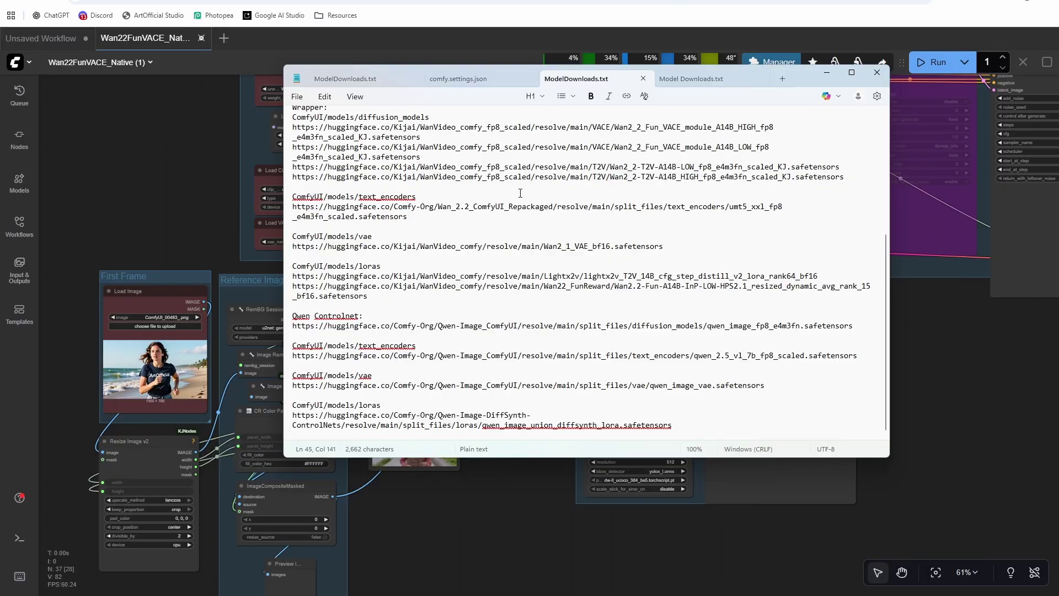
{"action": "left_click", "coordinate": [759, 78]}
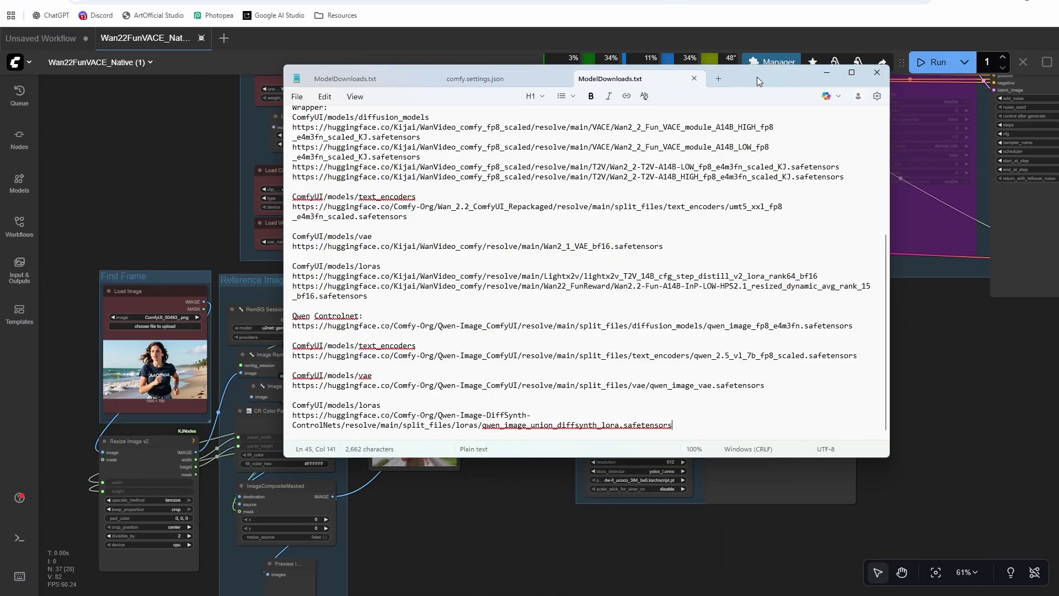
Highlight the high-noise and low-noise Native diffusion model links with their rename notes in ModelDownloads.txt
{"action": "scroll", "coordinate": [499, 164], "scroll_direction": "up", "scroll_amount": 5}
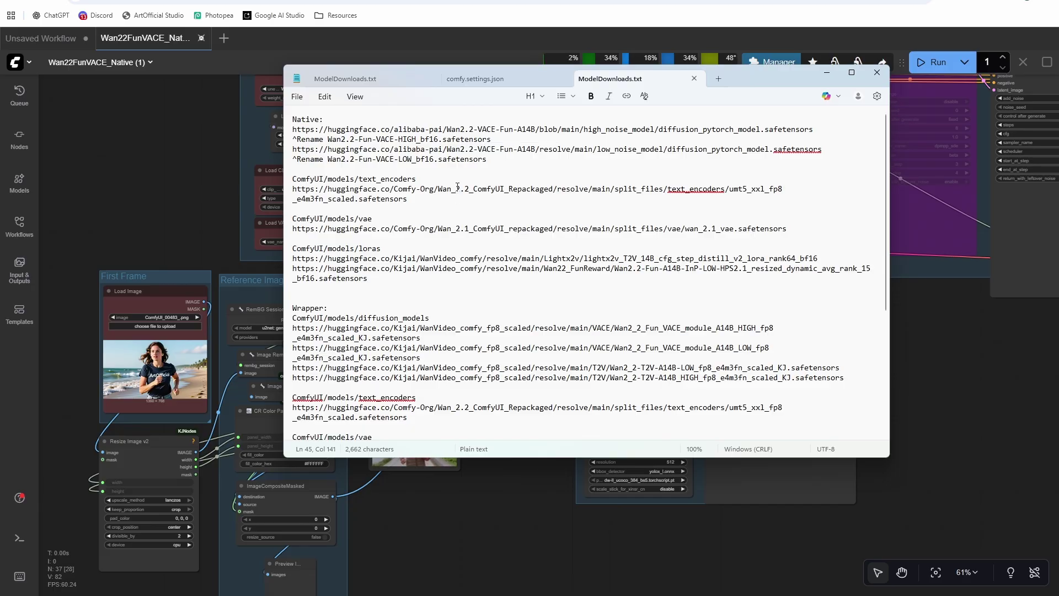
{"action": "scroll", "coordinate": [383, 165], "scroll_direction": "down", "scroll_amount": 1}
{"action": "scroll", "coordinate": [378, 221], "scroll_direction": "up", "scroll_amount": 1}
{"action": "left_click_drag", "start_coordinate": [386, 281], "coordinate": [259, 109]}
{"action": "left_click", "coordinate": [381, 189]}
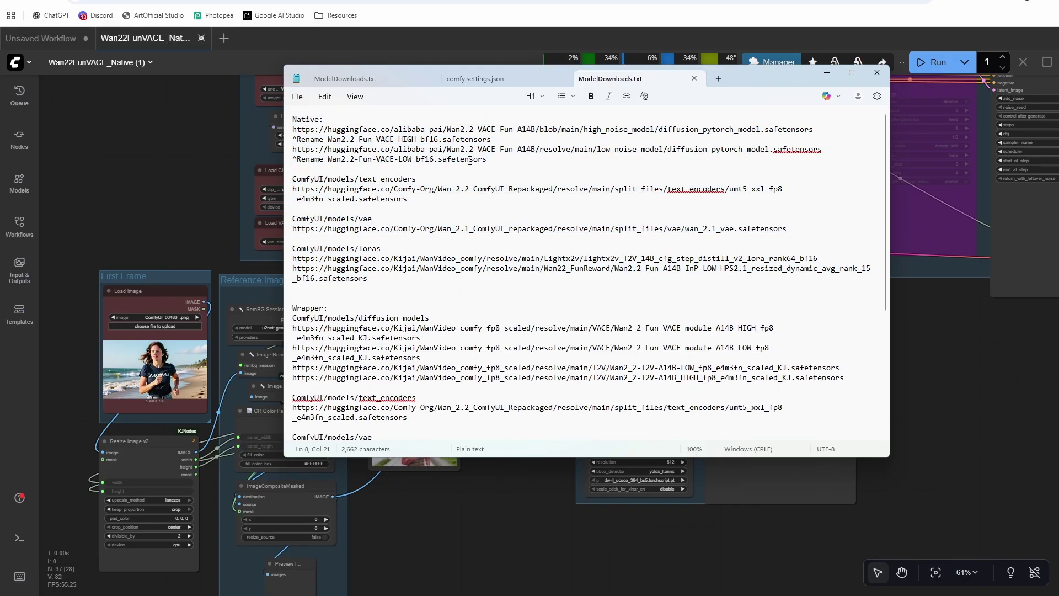
{"action": "left_click_drag", "start_coordinate": [497, 160], "coordinate": [388, 143]}
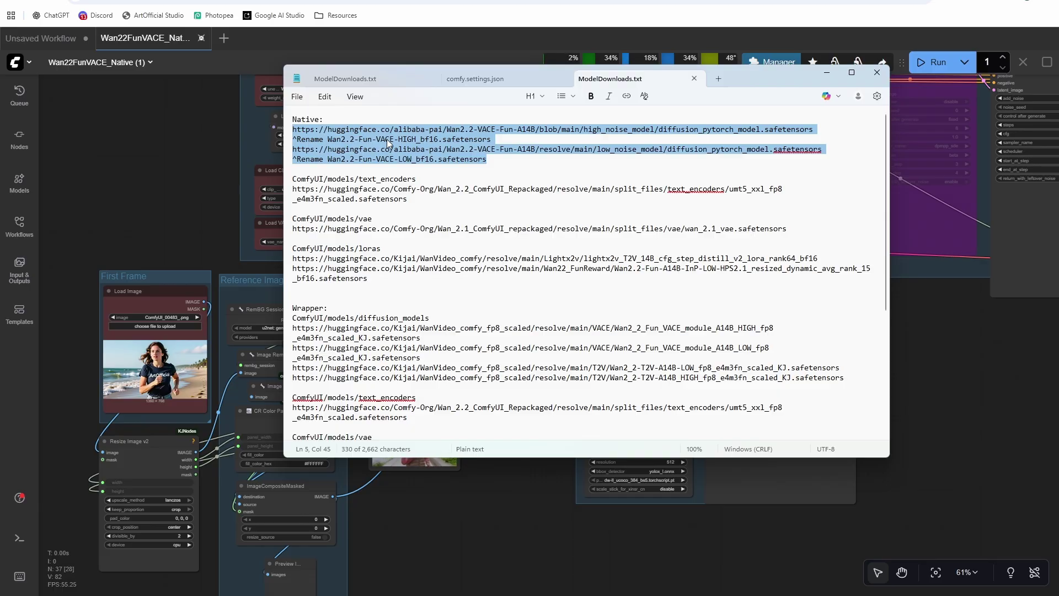
Examine the Wrapper section of the download list, from its diffusion_models entries to its loras links
{"action": "scroll", "coordinate": [389, 142], "scroll_direction": "down", "scroll_amount": 3}
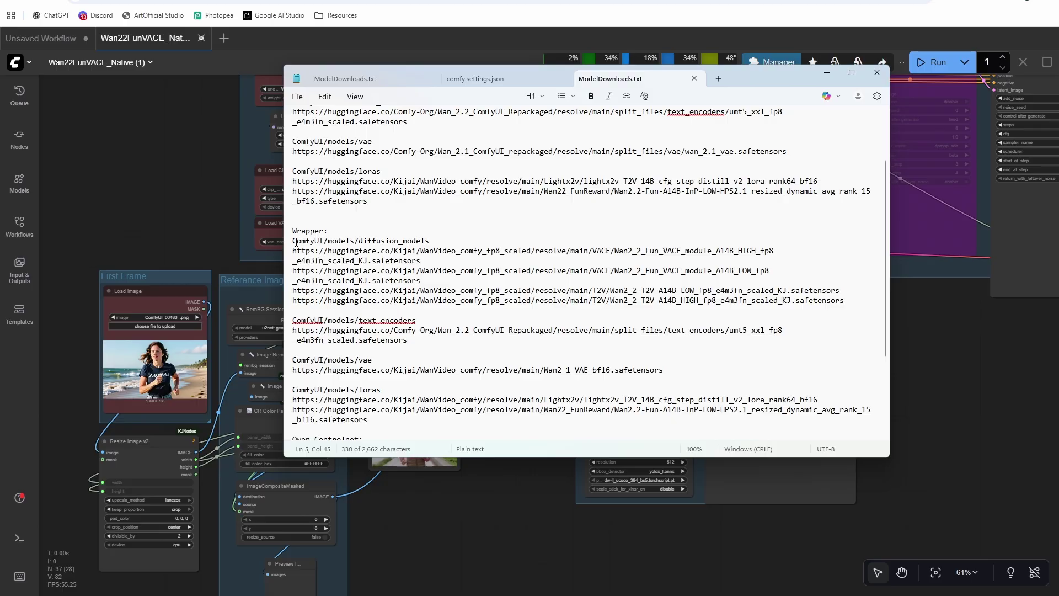
{"action": "scroll", "coordinate": [351, 236], "scroll_direction": "down", "scroll_amount": 2}
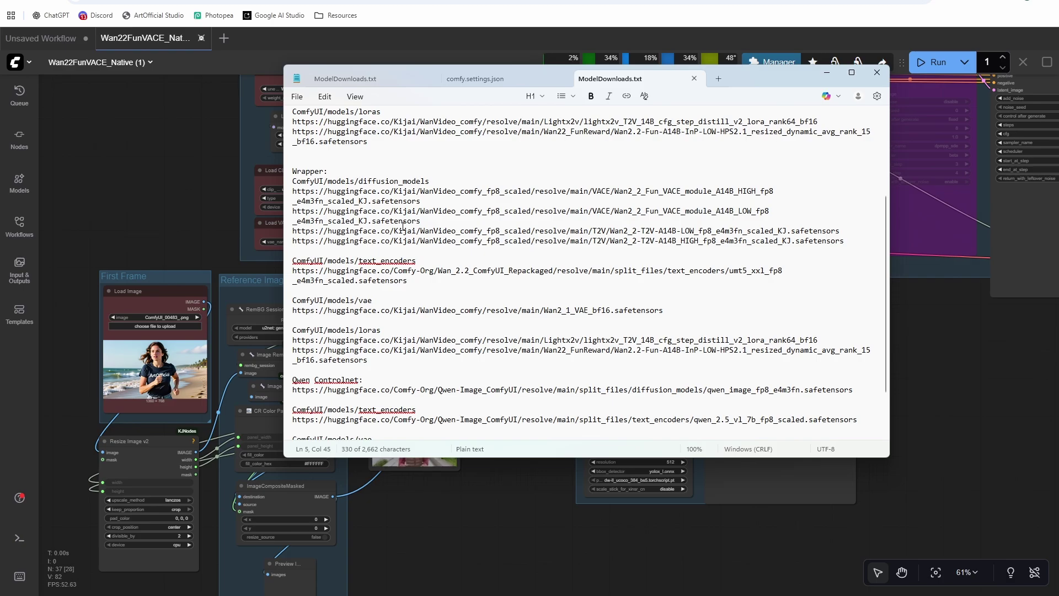
{"action": "scroll", "coordinate": [365, 214], "scroll_direction": "down", "scroll_amount": 1}
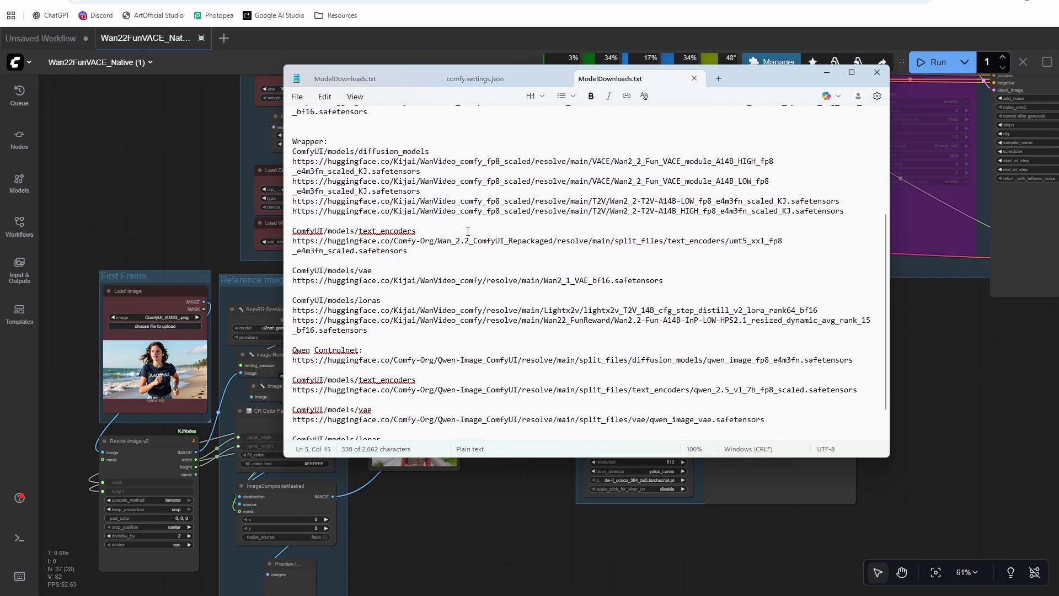
{"action": "left_click_drag", "start_coordinate": [870, 323], "coordinate": [292, 151]}
{"action": "left_click", "coordinate": [517, 245]}
Highlight the Qwen Controlnet model links at the end of the download list
{"action": "scroll", "coordinate": [516, 242], "scroll_direction": "down", "scroll_amount": 1}
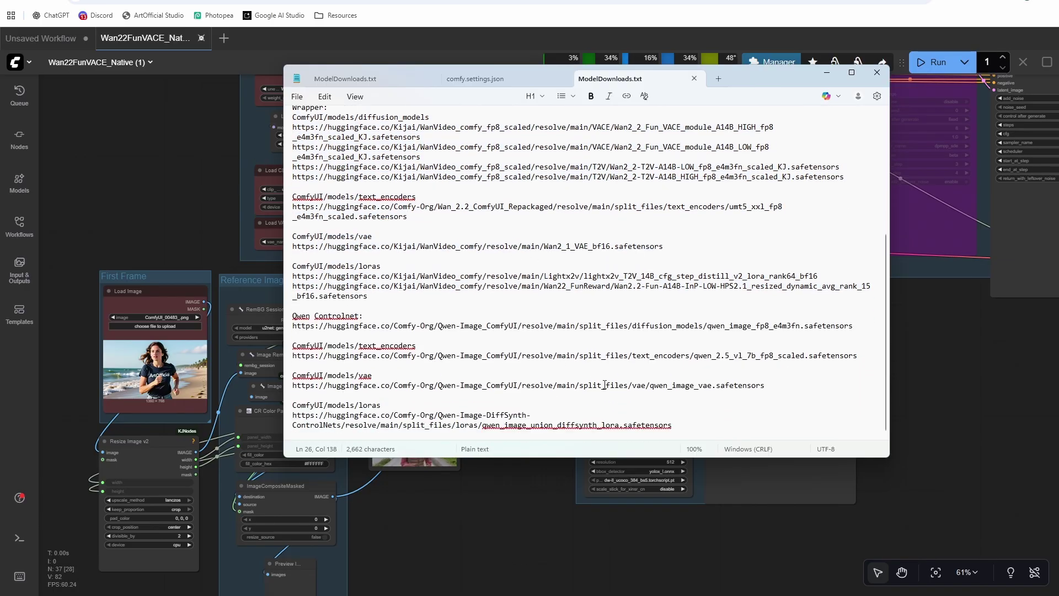
{"action": "left_click_drag", "start_coordinate": [676, 426], "coordinate": [292, 326]}
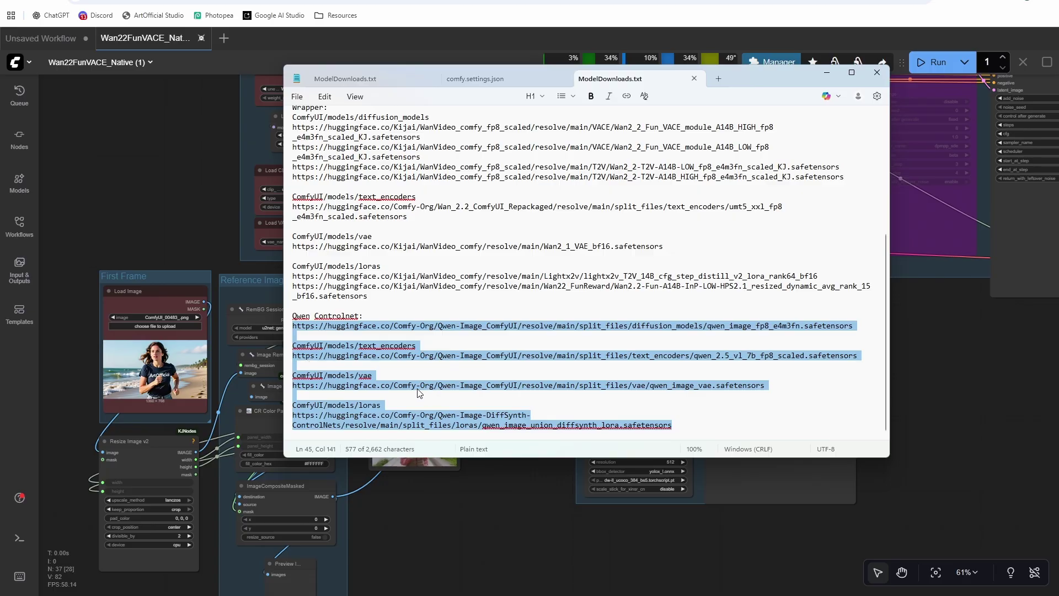
{"action": "left_click_drag", "start_coordinate": [672, 424], "coordinate": [259, 327]}
{"action": "scroll", "coordinate": [699, 397], "scroll_direction": "up", "scroll_amount": 5}
{"action": "scroll", "coordinate": [354, 284], "scroll_direction": "down", "scroll_amount": 1}
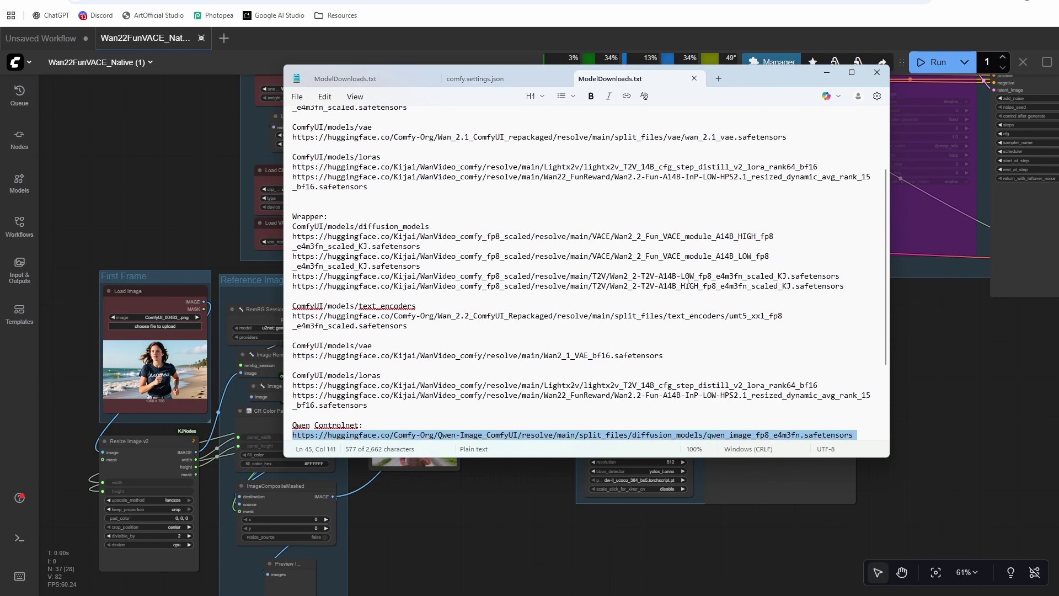
Highlight the Wrapper's T2V HIGH and LOW model links and the e4m3fn part of the LOW file name
{"action": "left_click_drag", "start_coordinate": [842, 286], "coordinate": [290, 276]}
{"action": "left_click", "coordinate": [721, 270]}
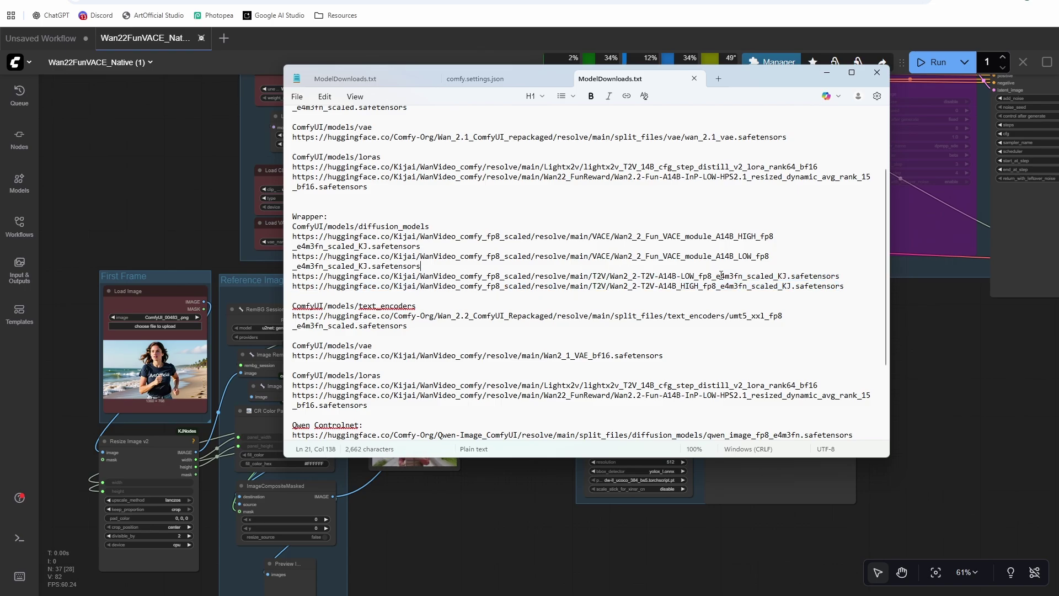
{"action": "left_click_drag", "start_coordinate": [717, 276], "coordinate": [744, 281]}
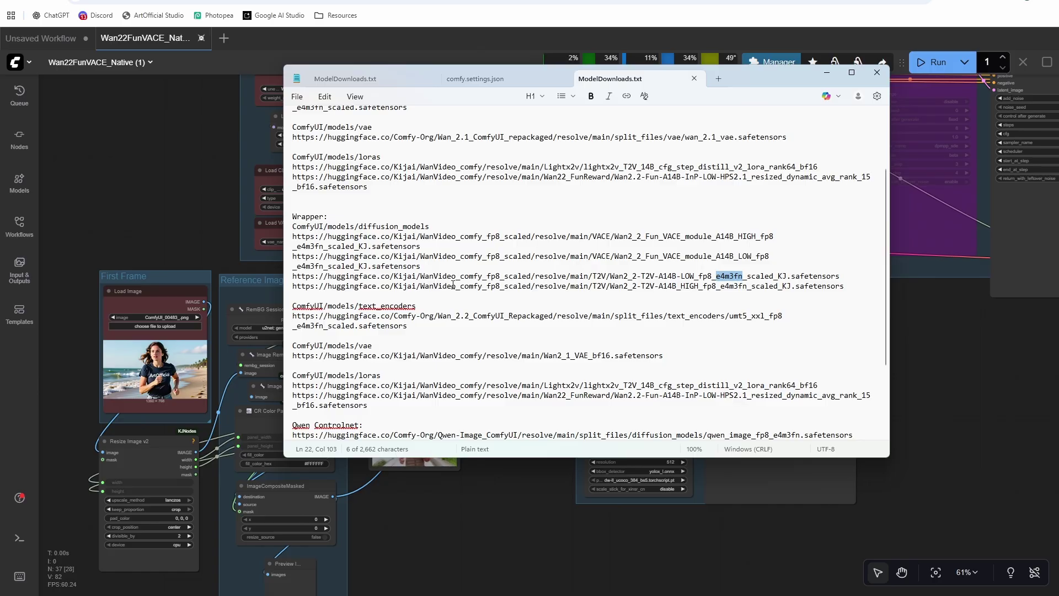
{"action": "left_click_drag", "start_coordinate": [718, 278], "coordinate": [730, 281]}
{"action": "scroll", "coordinate": [707, 291], "scroll_direction": "up", "scroll_amount": 2}
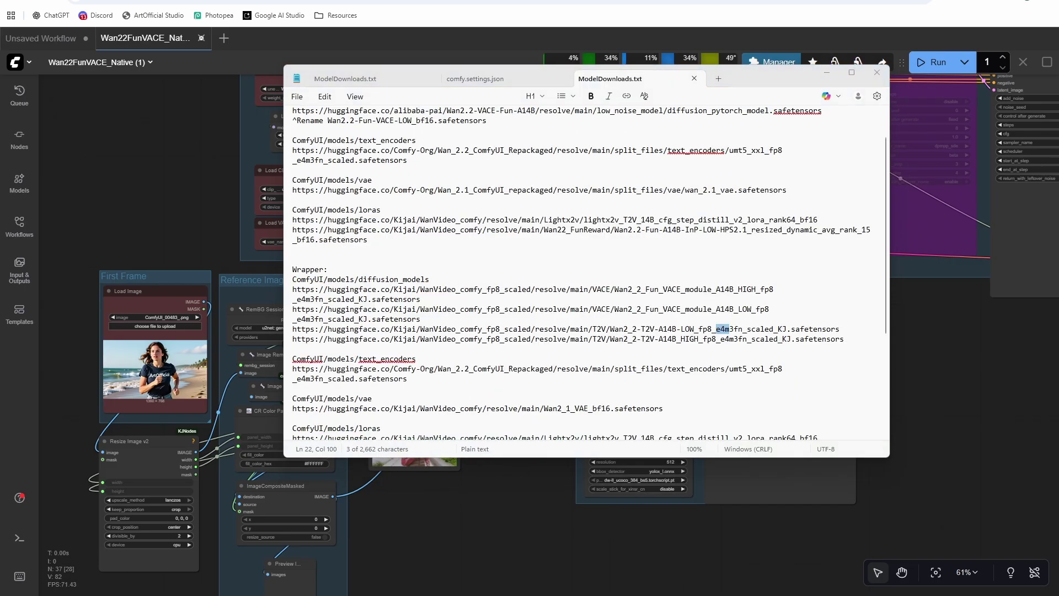
Bring in the models folder window, shorten the Notepad window, and place the folder below the download list
{"action": "left_click_drag", "start_coordinate": [1058, 126], "coordinate": [448, 143]}
{"action": "left_click", "coordinate": [774, 82]}
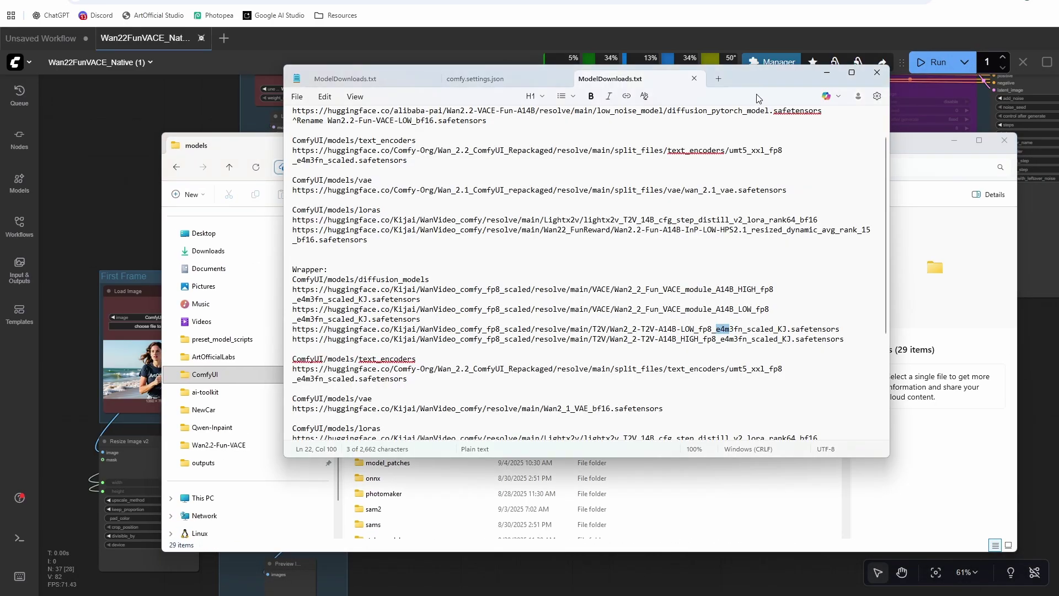
{"action": "left_click_drag", "start_coordinate": [493, 456], "coordinate": [494, 274]}
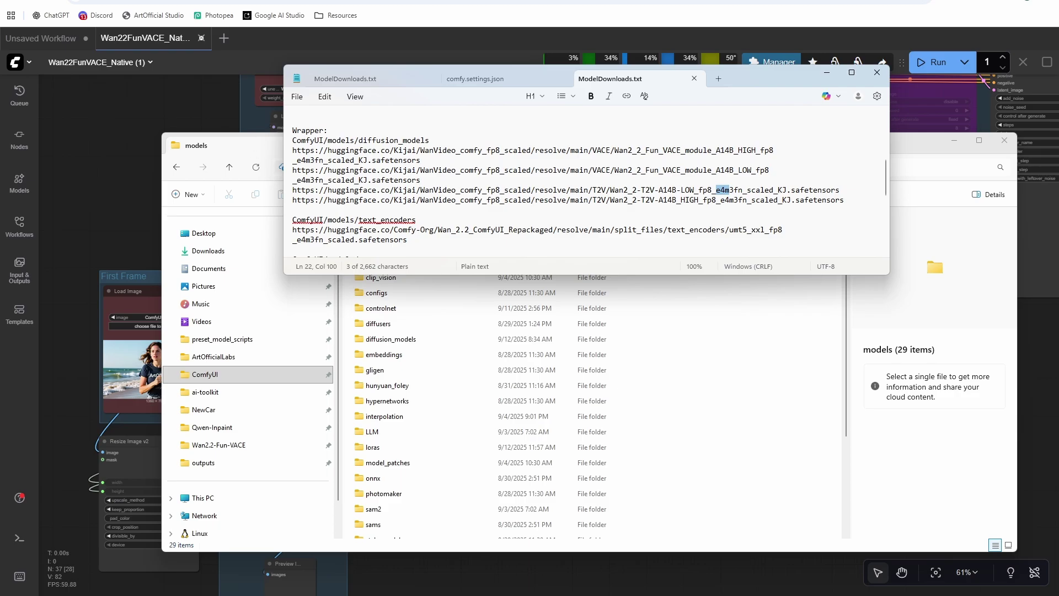
{"action": "left_click", "coordinate": [918, 158]}
{"action": "left_click_drag", "start_coordinate": [918, 157], "coordinate": [898, 303]}
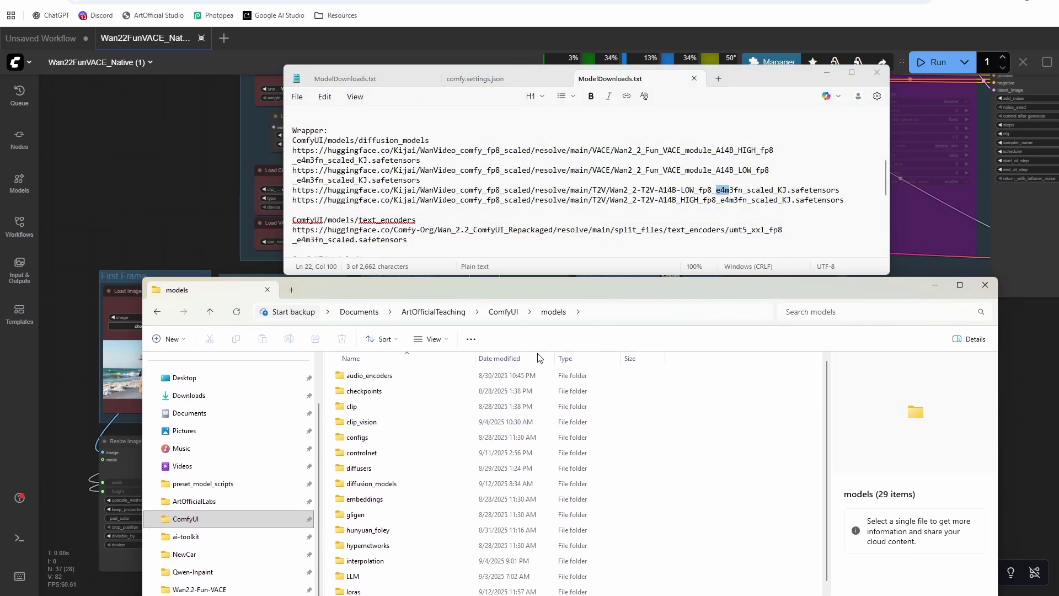
Go through ComfyUI and models to the diffusion_models folder and select the Wan2_2-T2V-A14B_HIGH_fp8 file
{"action": "left_click", "coordinate": [505, 313]}
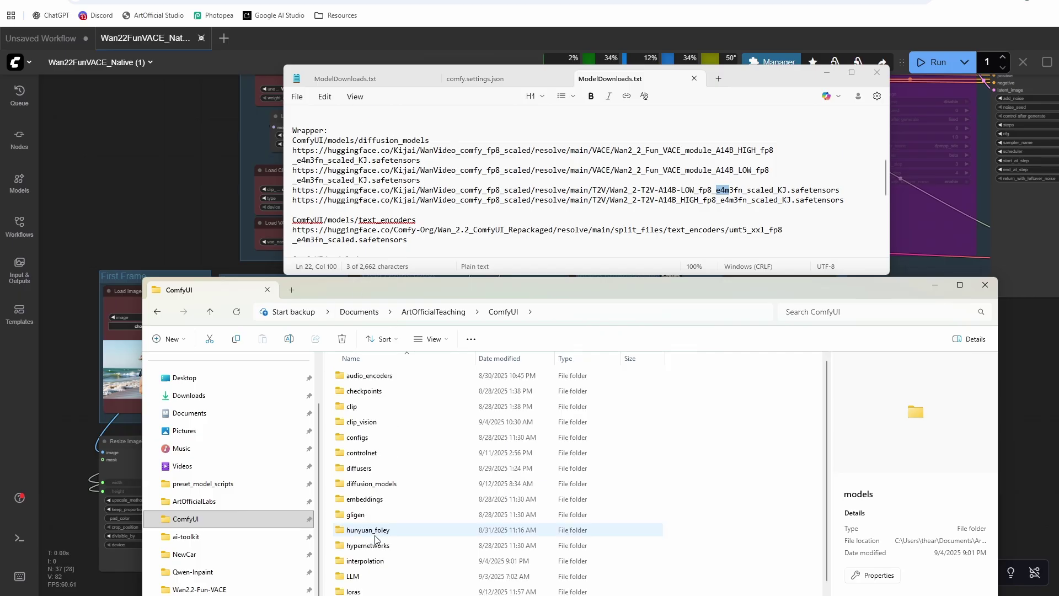
{"action": "double_click", "coordinate": [375, 536]}
{"action": "scroll", "coordinate": [368, 442], "scroll_direction": "down", "scroll_amount": 1}
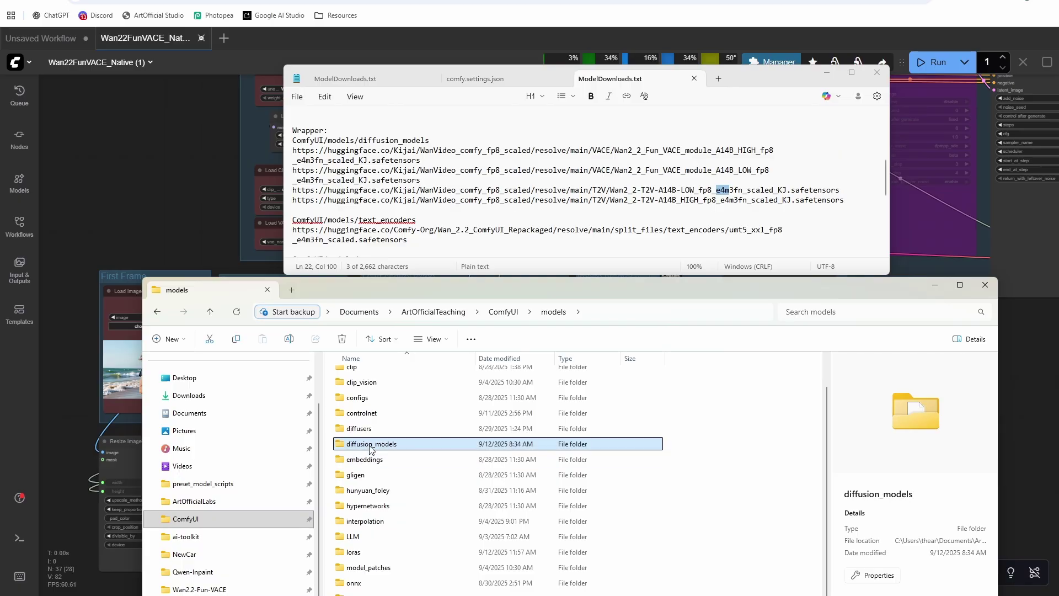
{"action": "double_click", "coordinate": [371, 445]}
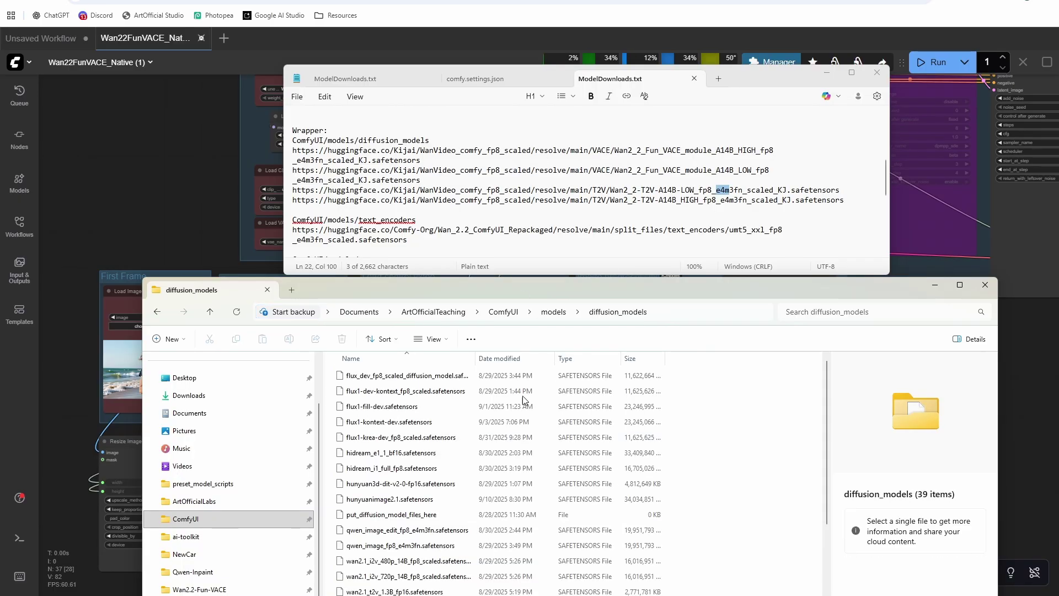
{"action": "scroll", "coordinate": [433, 446], "scroll_direction": "down", "scroll_amount": 7}
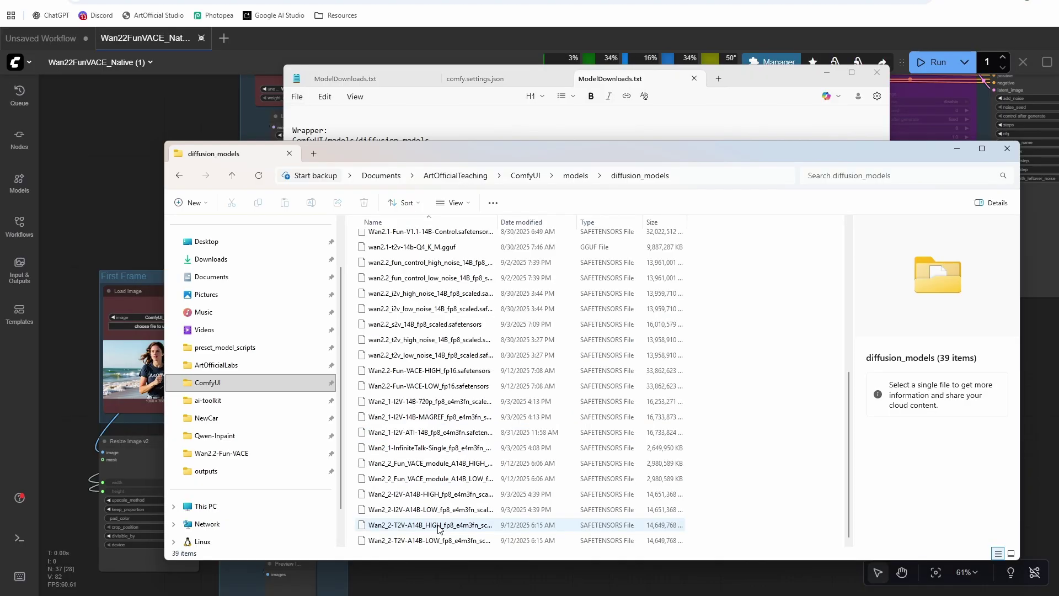
{"action": "left_click", "coordinate": [439, 525]}
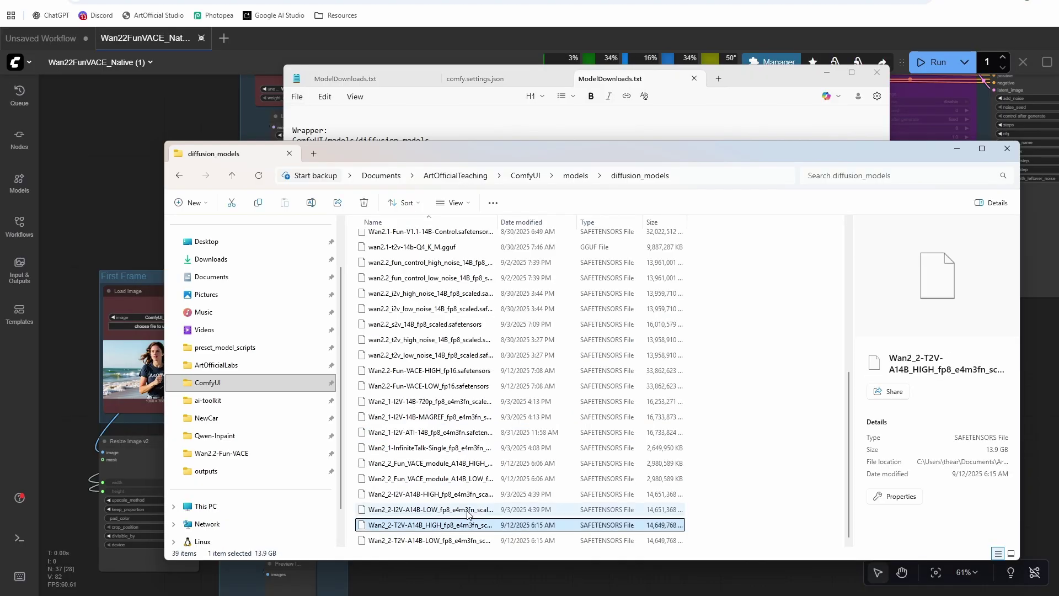
Move the diffusion_models window below the download list and review the Wrapper's text_encoders, vae and loras entries
{"action": "left_click_drag", "start_coordinate": [498, 148], "coordinate": [451, 308]}
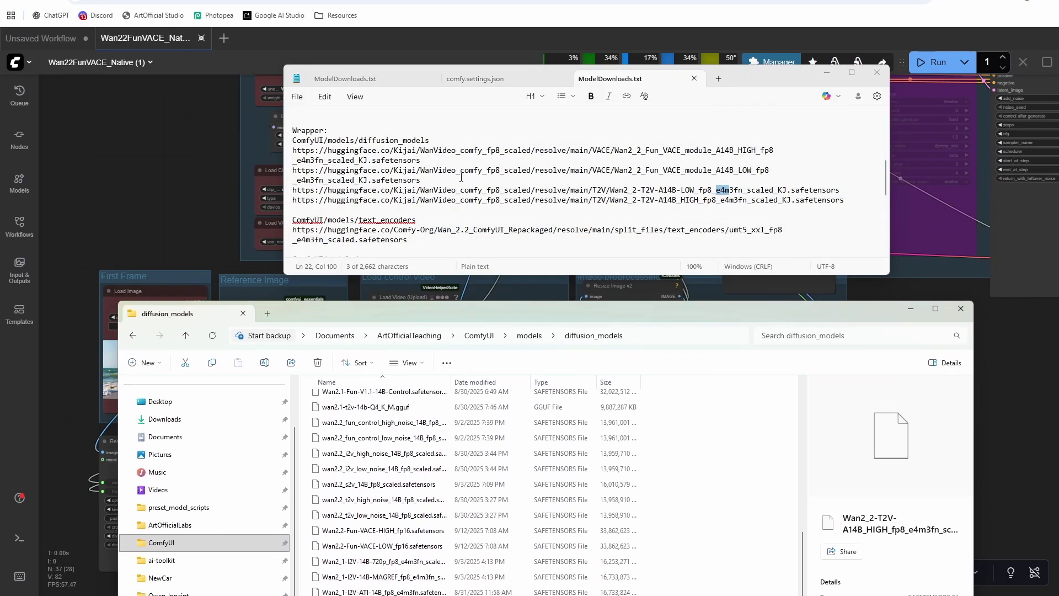
{"action": "scroll", "coordinate": [365, 154], "scroll_direction": "down", "scroll_amount": 5}
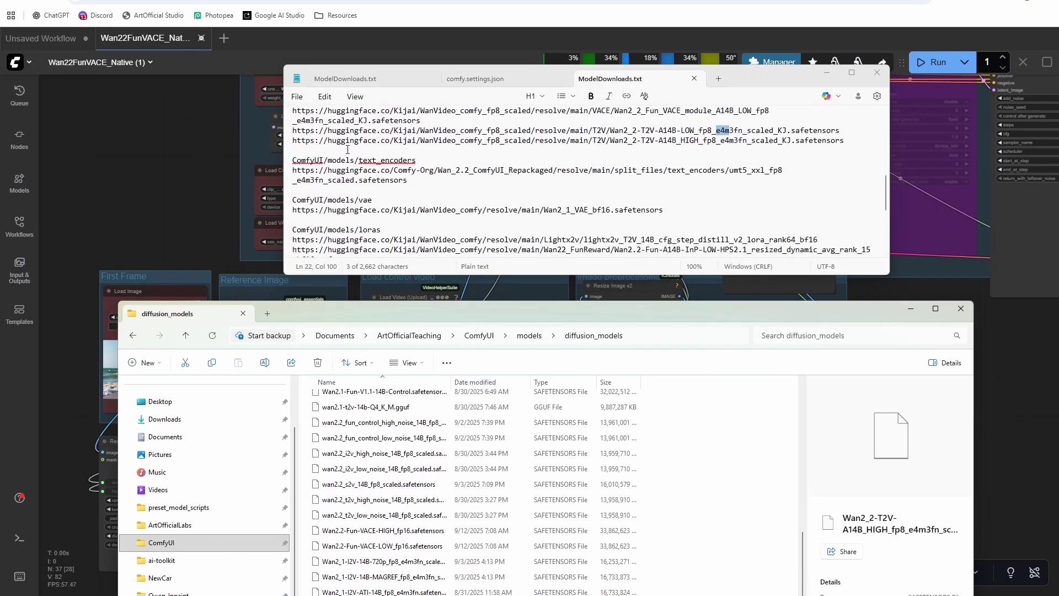
{"action": "scroll", "coordinate": [347, 150], "scroll_direction": "down", "scroll_amount": 6}
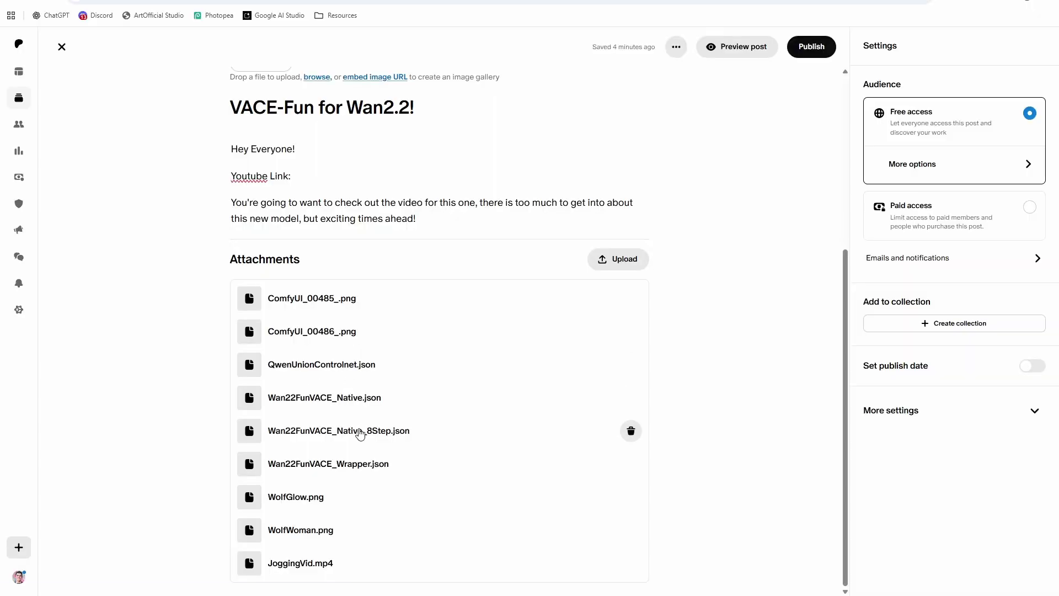
Download Wan22FunVACE_Native_8Step.json from the post's attachments and load that workflow into ComfyUI
{"action": "left_click", "coordinate": [360, 432]}
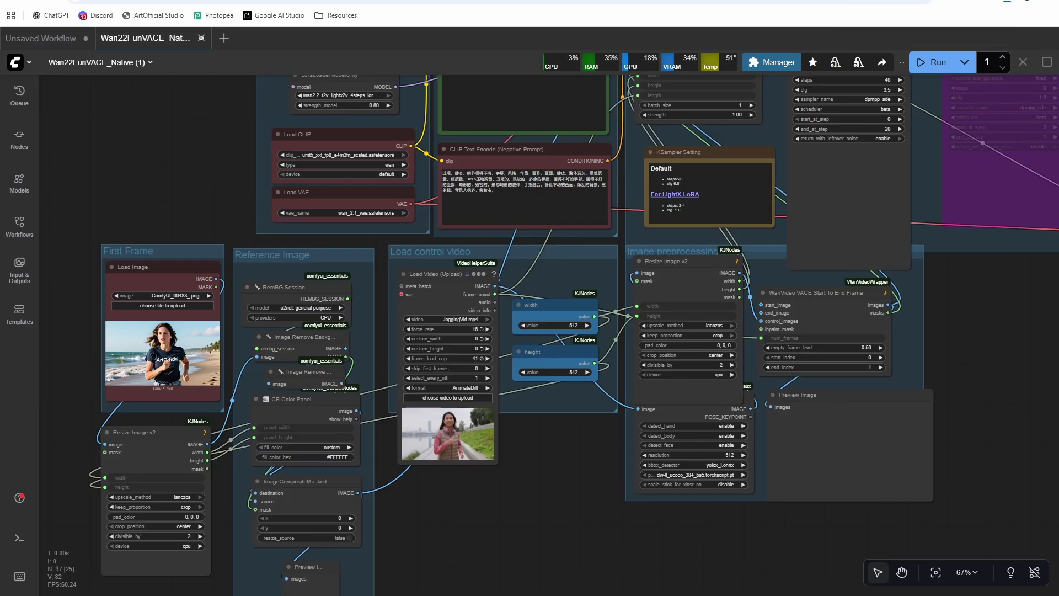
{"action": "left_click", "coordinate": [1008, 1]}
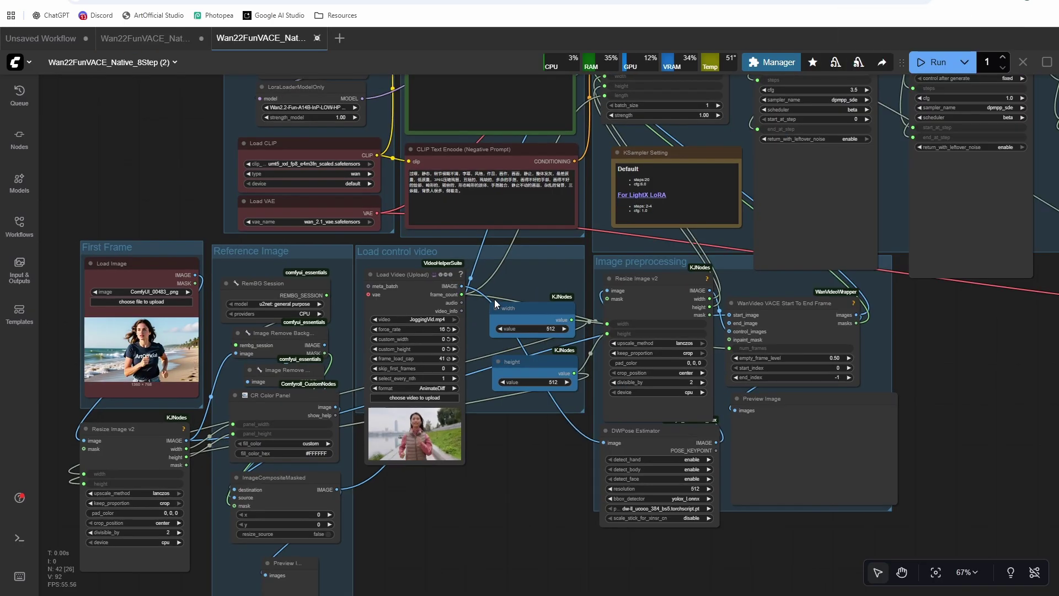
{"action": "left_click_drag", "start_coordinate": [495, 299], "coordinate": [519, 268]}
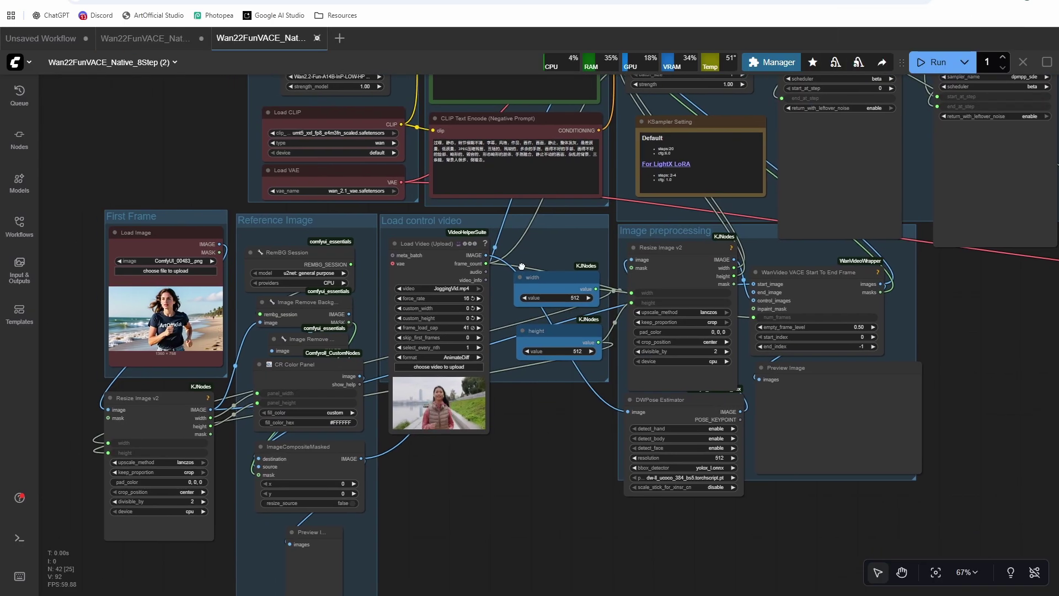
Set the 8-step workflow's width to 832 and height to 480
{"action": "left_click", "coordinate": [570, 299]}
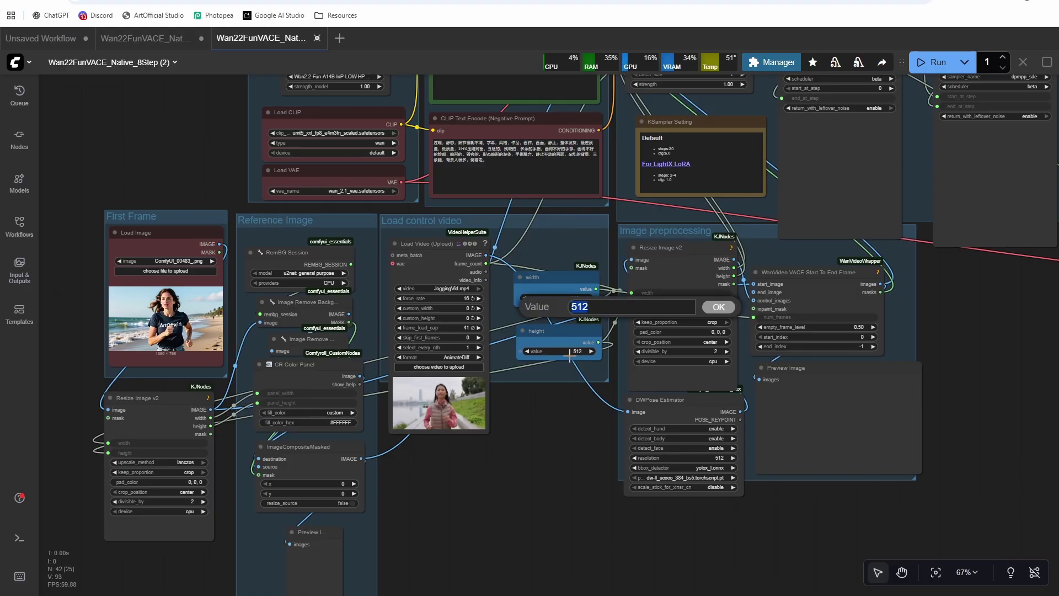
{"action": "type", "text": "480"}
{"action": "key", "text": "Return"}
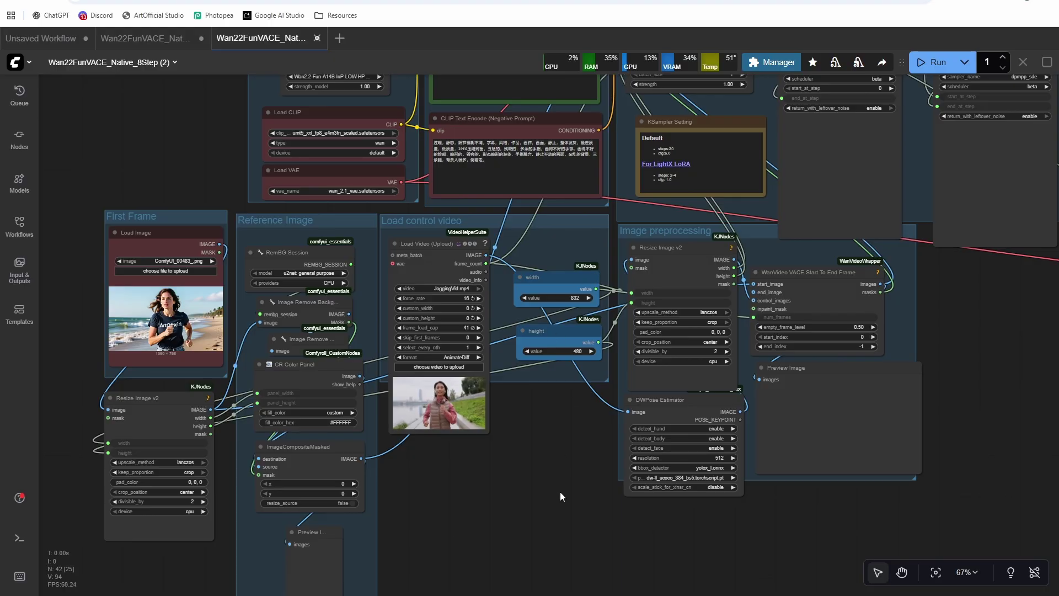
Save the JoggingVid.mp4 preview from the Load Video node in the Load control video group to disk
{"action": "left_click_drag", "start_coordinate": [560, 492], "coordinate": [487, 440]}
{"action": "scroll", "coordinate": [590, 390], "scroll_direction": "up", "scroll_amount": 4}
{"action": "left_click_drag", "start_coordinate": [348, 440], "coordinate": [549, 463]}
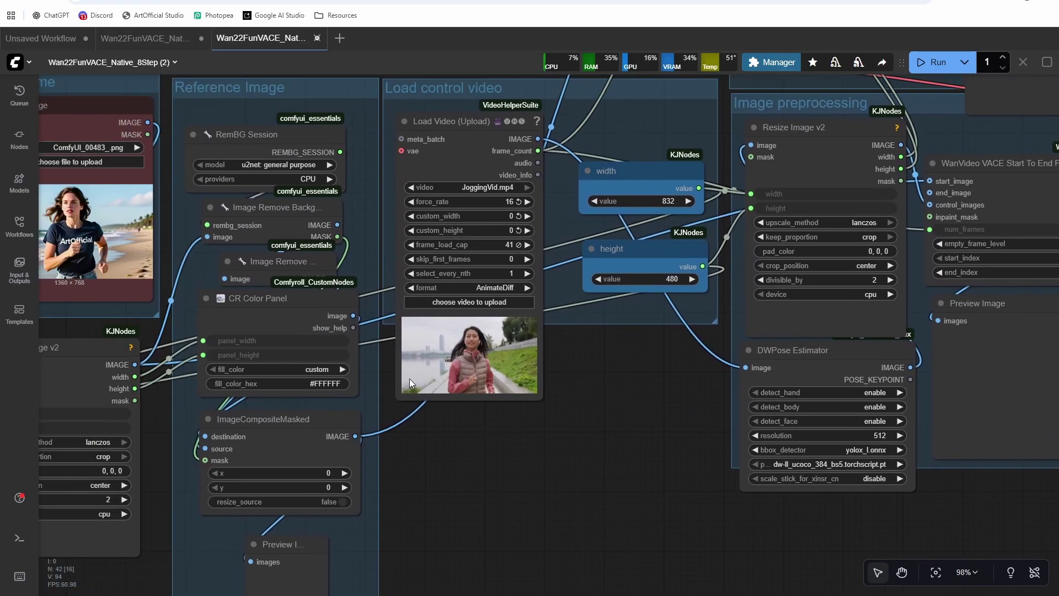
{"action": "scroll", "coordinate": [471, 342], "scroll_direction": "right", "scroll_amount": 3}
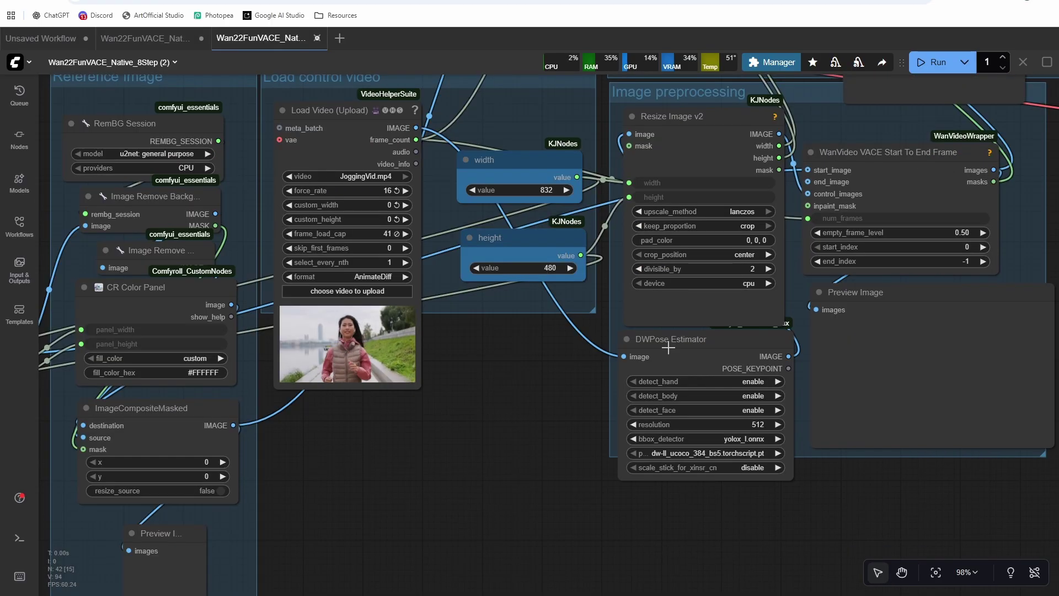
{"action": "scroll", "coordinate": [512, 407], "scroll_direction": "left", "scroll_amount": 3}
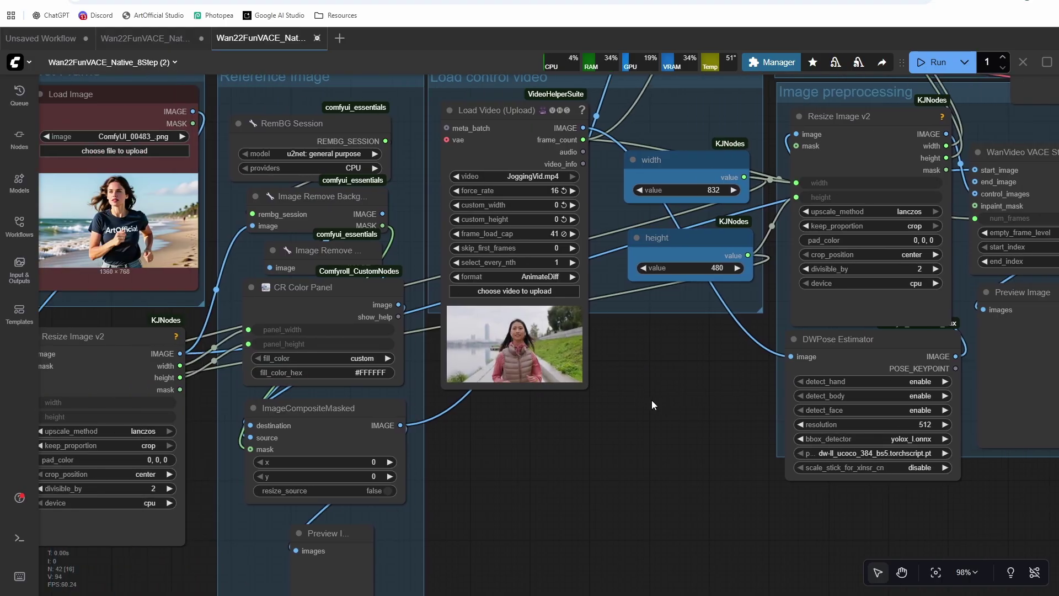
{"action": "scroll", "coordinate": [601, 375], "scroll_direction": "up", "scroll_amount": 1}
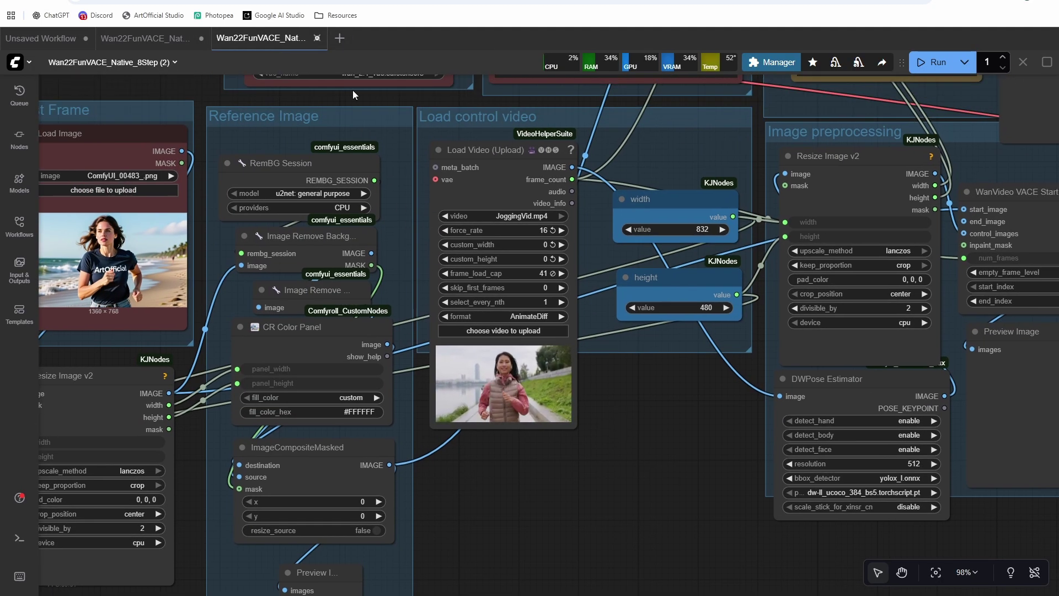
{"action": "right_click", "coordinate": [518, 418]}
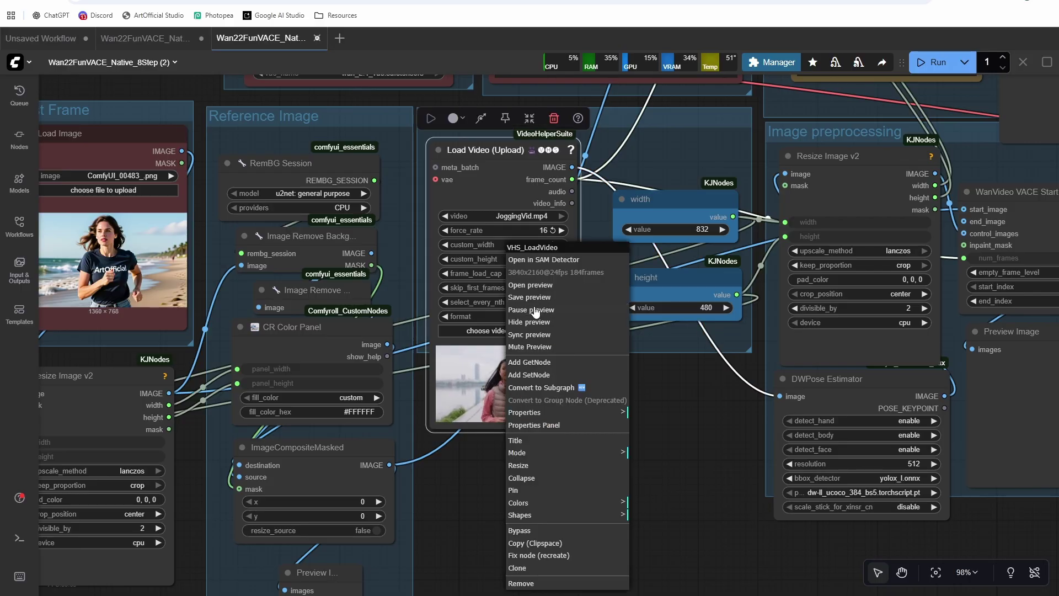
{"action": "left_click", "coordinate": [538, 302]}
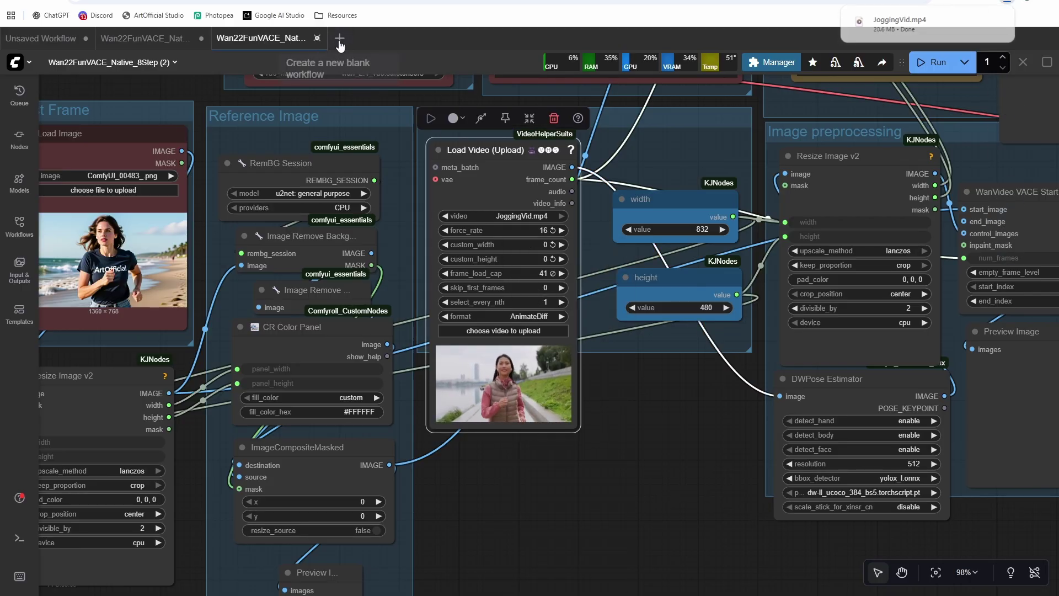
Create a new blank workflow and add a Load Video (Upload) node to it
{"action": "left_click", "coordinate": [340, 38]}
{"action": "double_click", "coordinate": [359, 237]}
{"action": "type", "text": "load vi"}
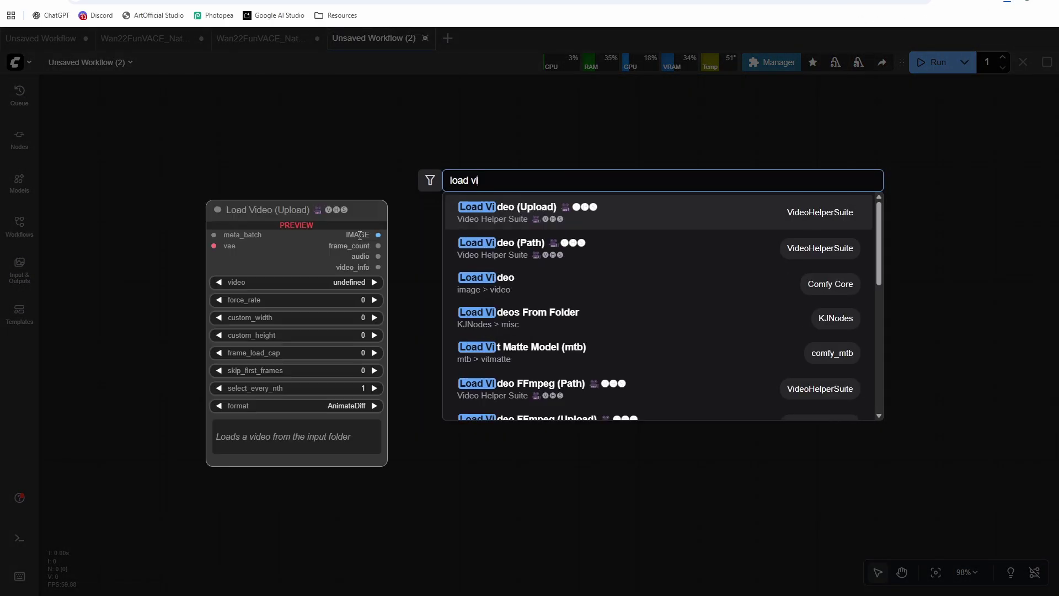
{"action": "key", "text": "Return"}
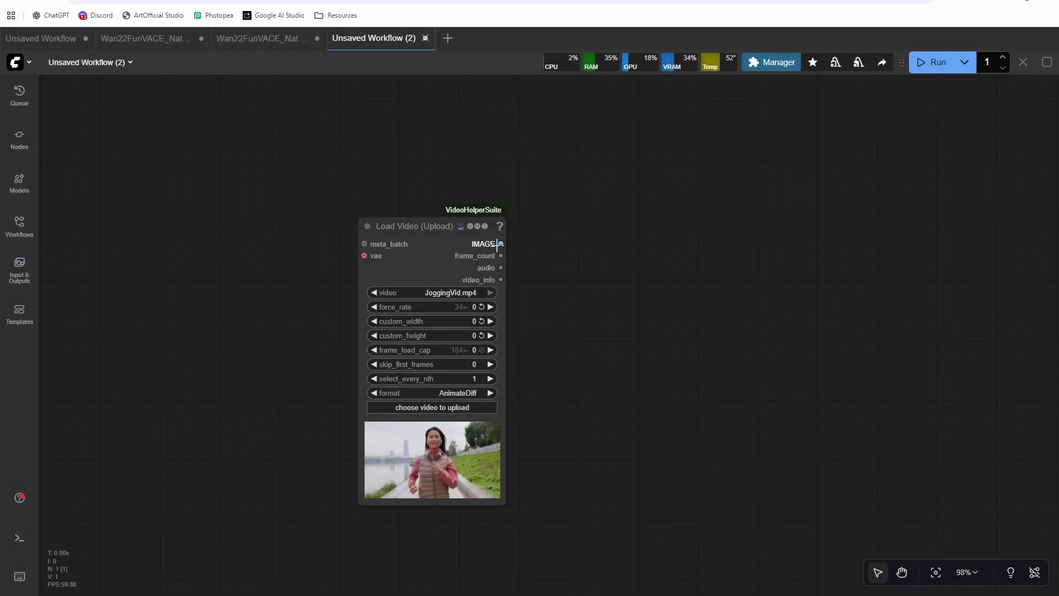
Add a Select Images node fed by the Load Video node's IMAGE output
{"action": "left_click_drag", "start_coordinate": [500, 243], "coordinate": [610, 247]}
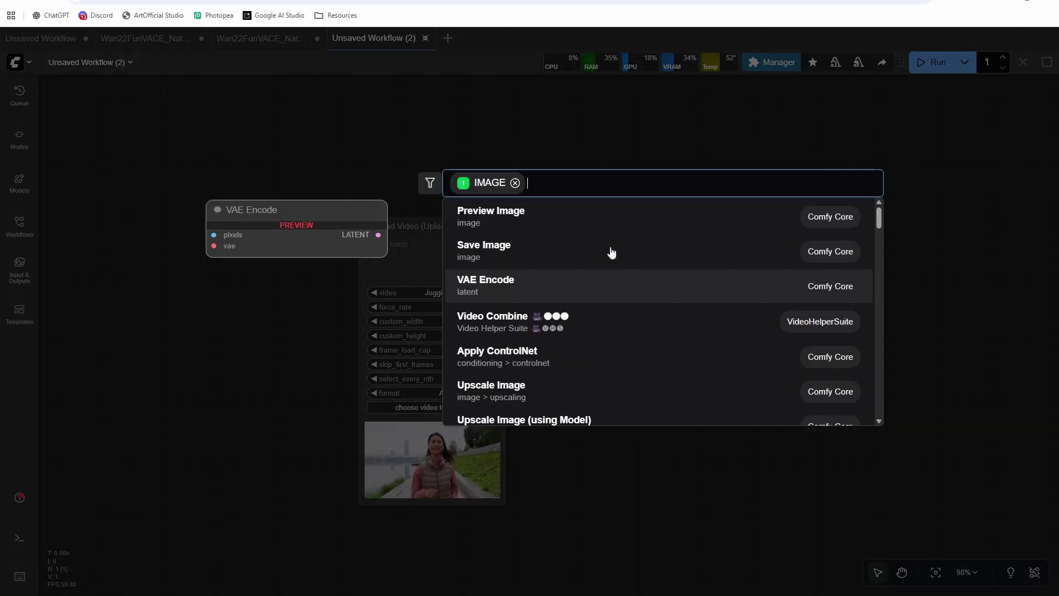
{"action": "type", "text": "select"}
{"action": "key", "text": "Down"}
{"action": "key", "text": "Return"}
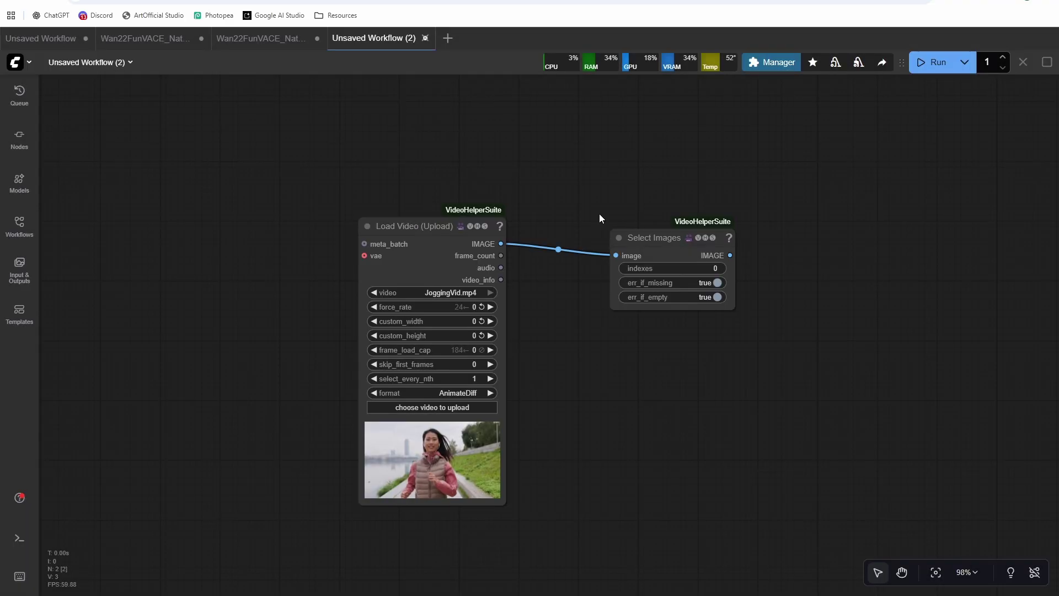
Add a Resize Image v2 node after Select Images and set it to width 1280 and height 720
{"action": "left_click_drag", "start_coordinate": [730, 255], "coordinate": [808, 264]}
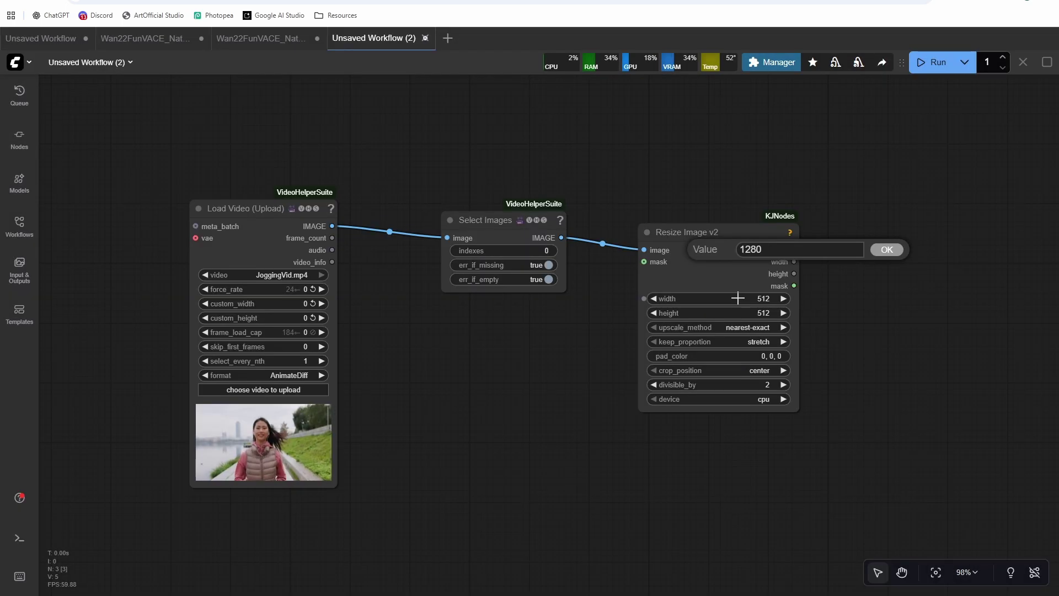
{"action": "key", "text": "Return"}
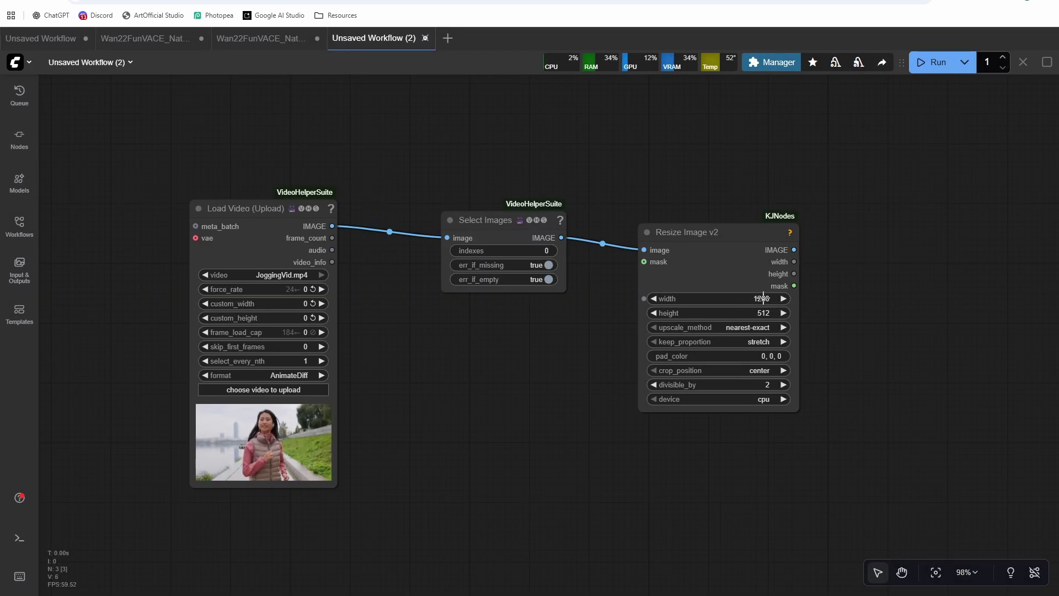
{"action": "left_click", "coordinate": [762, 314]}
{"action": "type", "text": "720"}
{"action": "key", "text": "Return"}
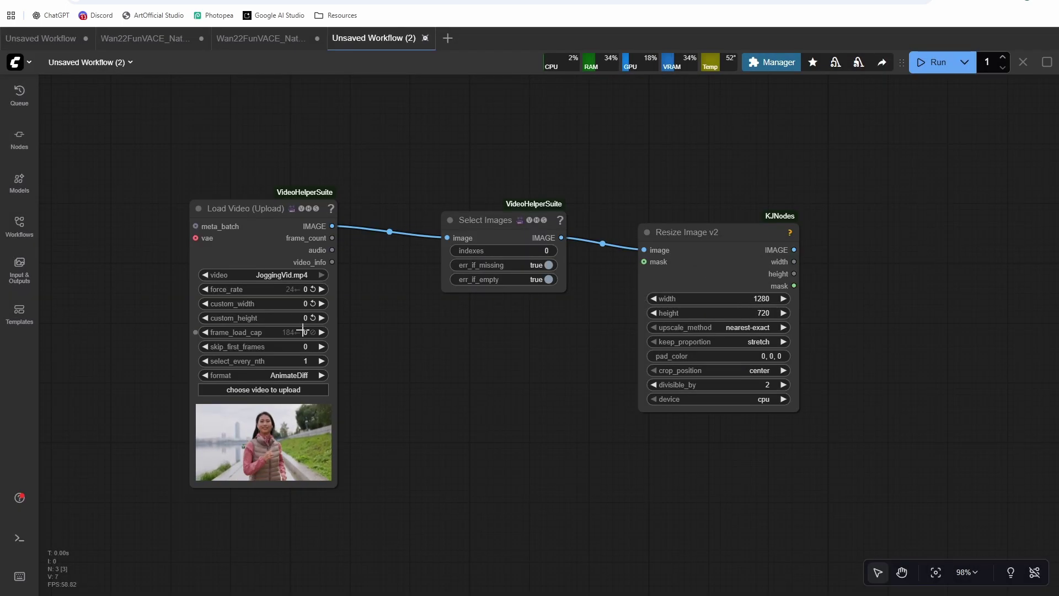
Set the Load Video node's frame_load_cap to 1
{"action": "left_click", "coordinate": [303, 332]}
{"action": "type", "text": "1"}
{"action": "key", "text": "Return"}
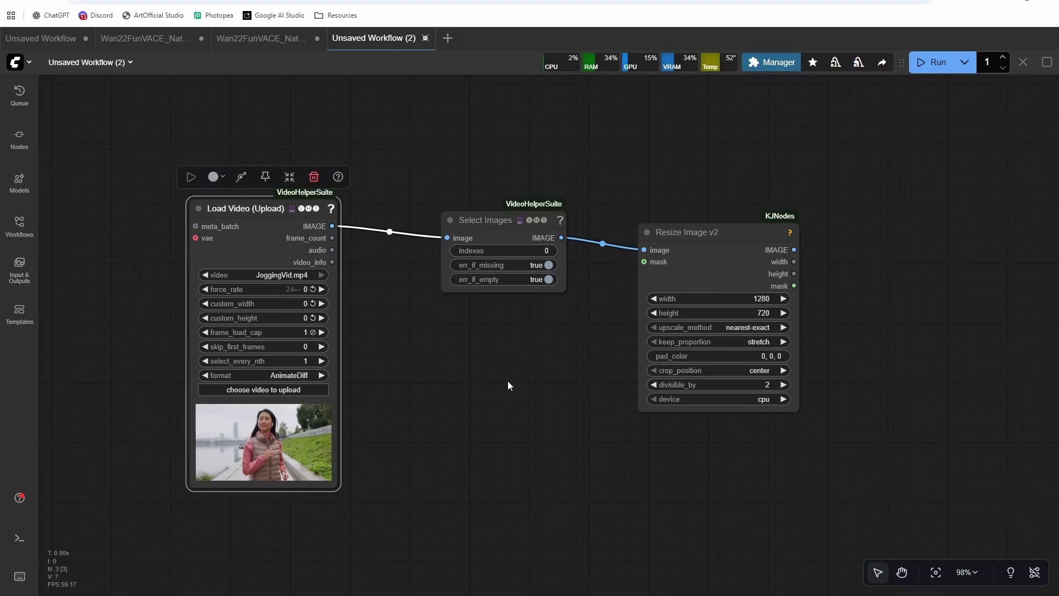
Connect a Preview Image node to the Resize Image v2 IMAGE output and run the workflow
{"action": "scroll", "coordinate": [719, 277], "scroll_direction": "right", "scroll_amount": 3}
{"action": "left_click_drag", "start_coordinate": [706, 251], "coordinate": [807, 250]}
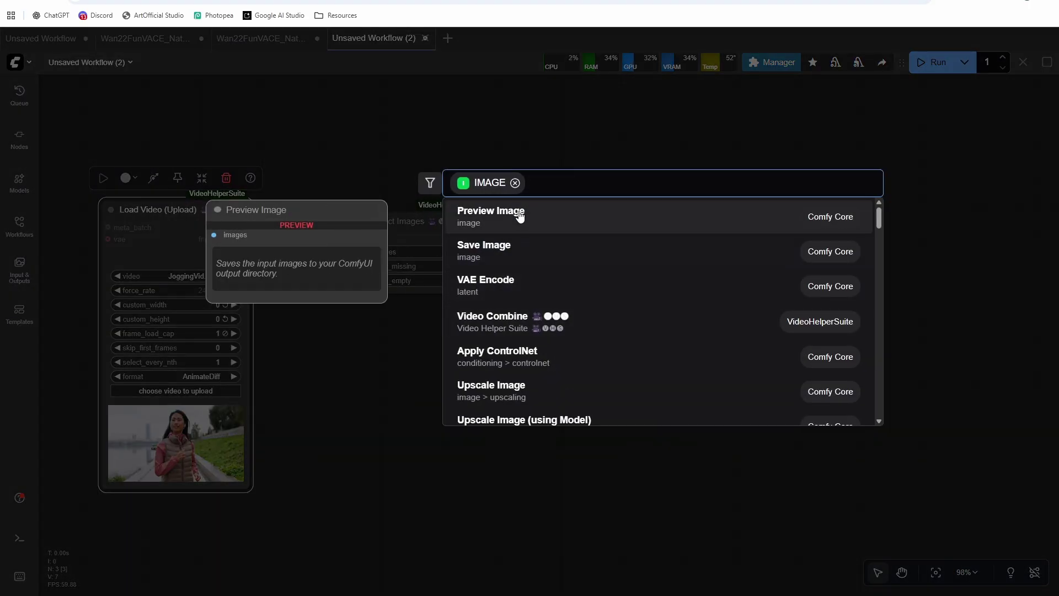
{"action": "left_click", "coordinate": [518, 214]}
{"action": "left_click_drag", "start_coordinate": [534, 345], "coordinate": [444, 326]}
{"action": "key", "text": "ctrl+Return"}
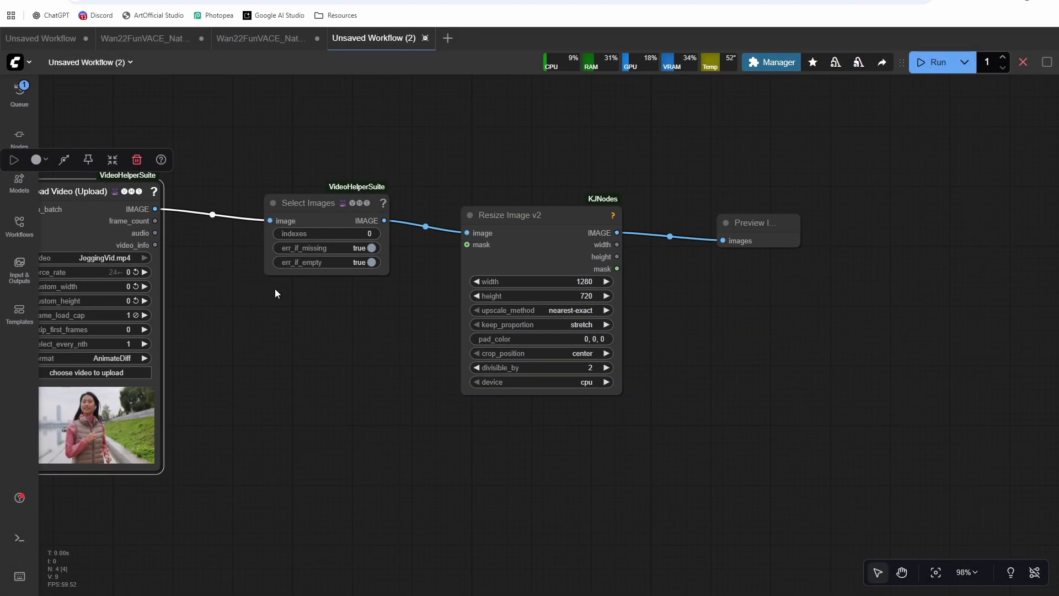
Save the resized first frame from the Preview Image node to disk
{"action": "left_click_drag", "start_coordinate": [318, 325], "coordinate": [468, 346]}
{"action": "scroll", "coordinate": [764, 315], "scroll_direction": "right", "scroll_amount": 2}
{"action": "scroll", "coordinate": [883, 309], "scroll_direction": "up", "scroll_amount": 5}
{"action": "right_click", "coordinate": [878, 279]}
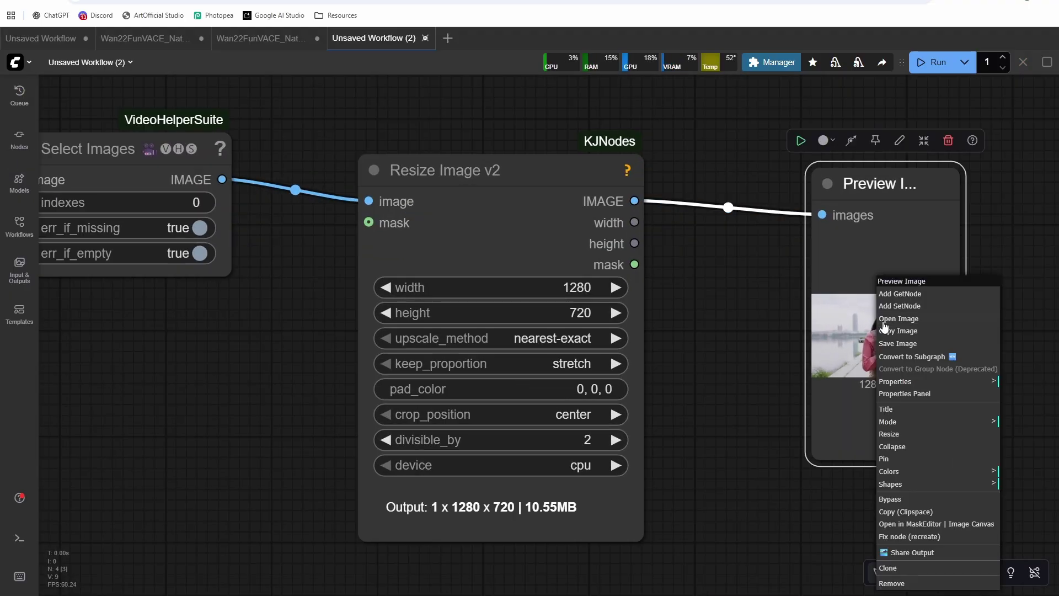
{"action": "left_click", "coordinate": [908, 343]}
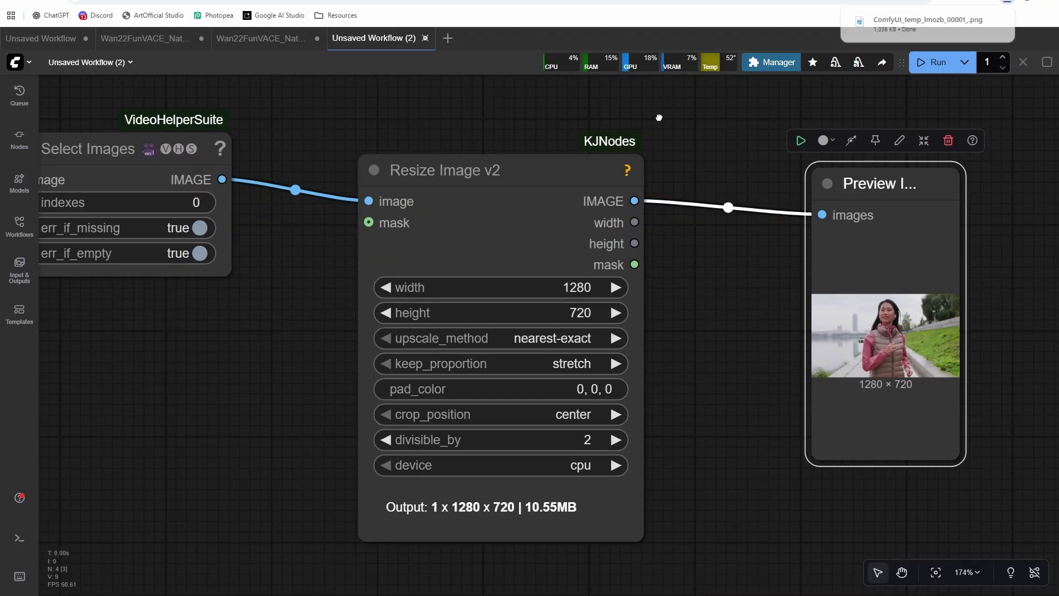
Load QwenUnionControlnet.json from the recent downloads into ComfyUI as a workflow
{"action": "scroll", "coordinate": [658, 118], "scroll_direction": "down", "scroll_amount": 4}
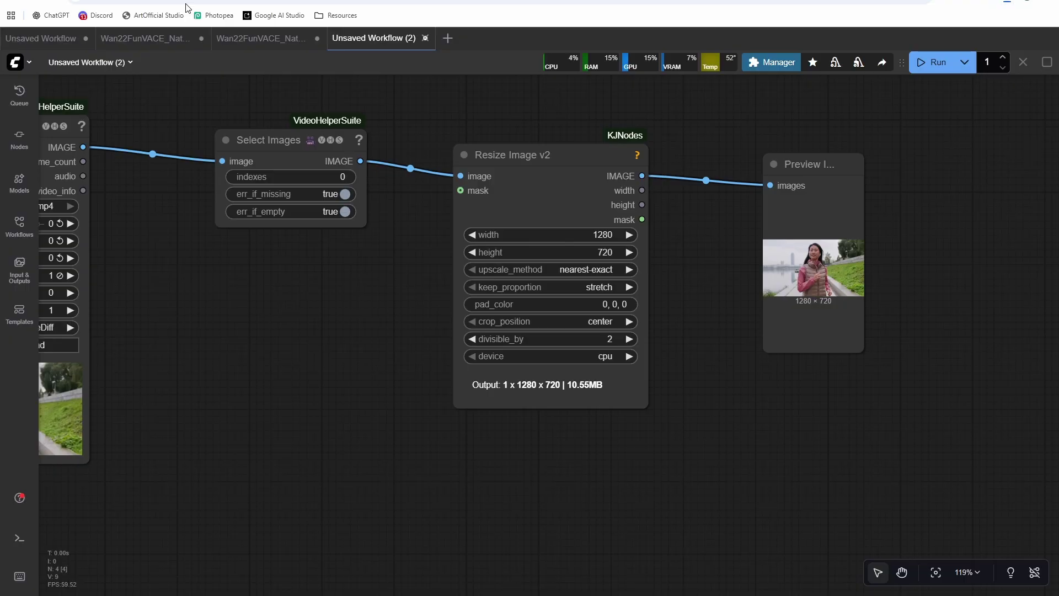
{"action": "left_click", "coordinate": [1007, 1]}
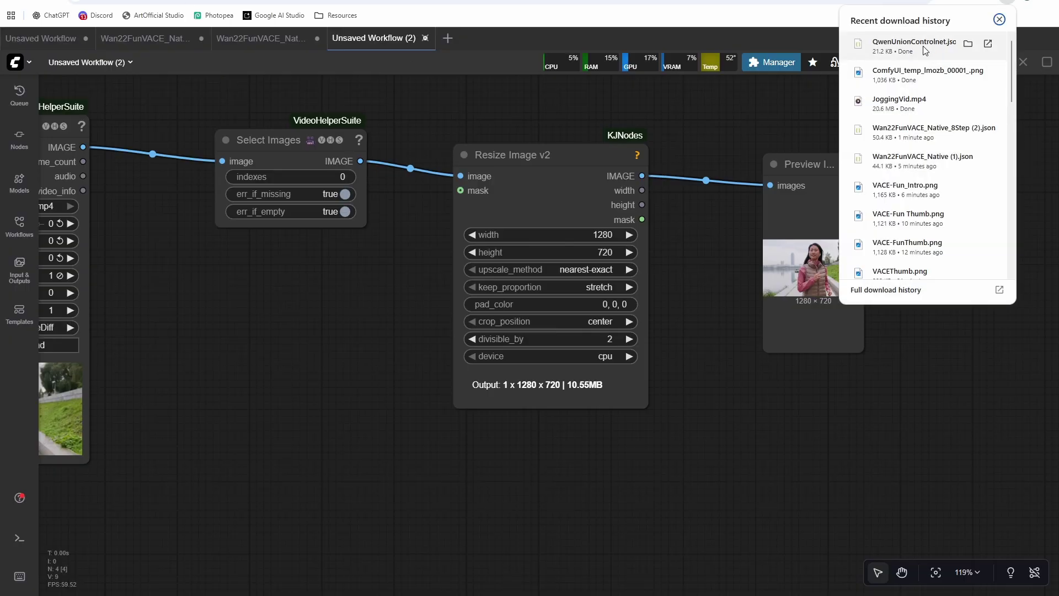
{"action": "left_click_drag", "start_coordinate": [926, 50], "coordinate": [723, 253]}
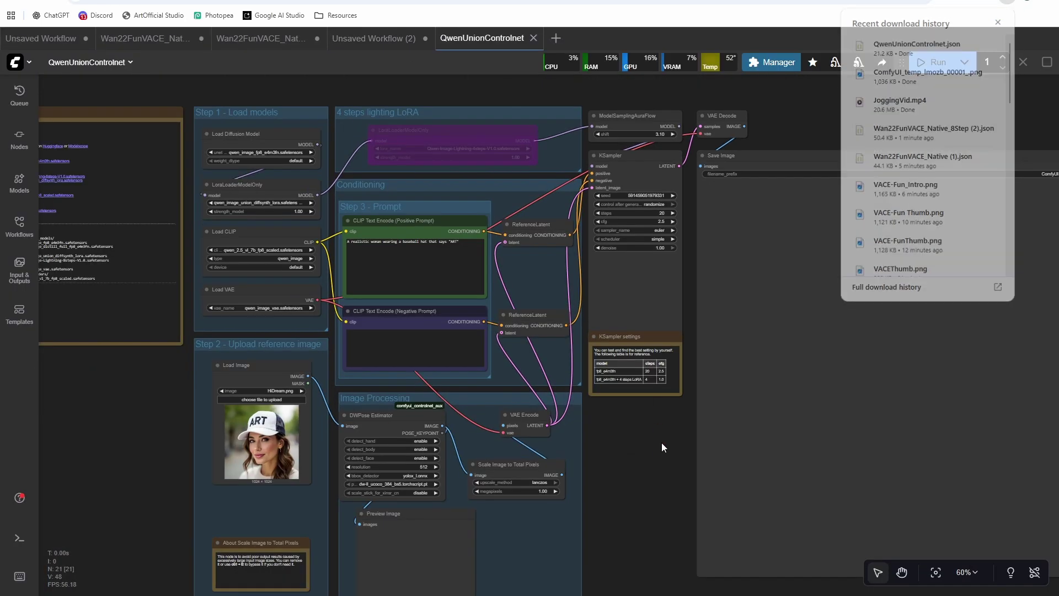
{"action": "left_click_drag", "start_coordinate": [662, 444], "coordinate": [796, 465]}
{"action": "scroll", "coordinate": [834, 385], "scroll_direction": "up", "scroll_amount": 2}
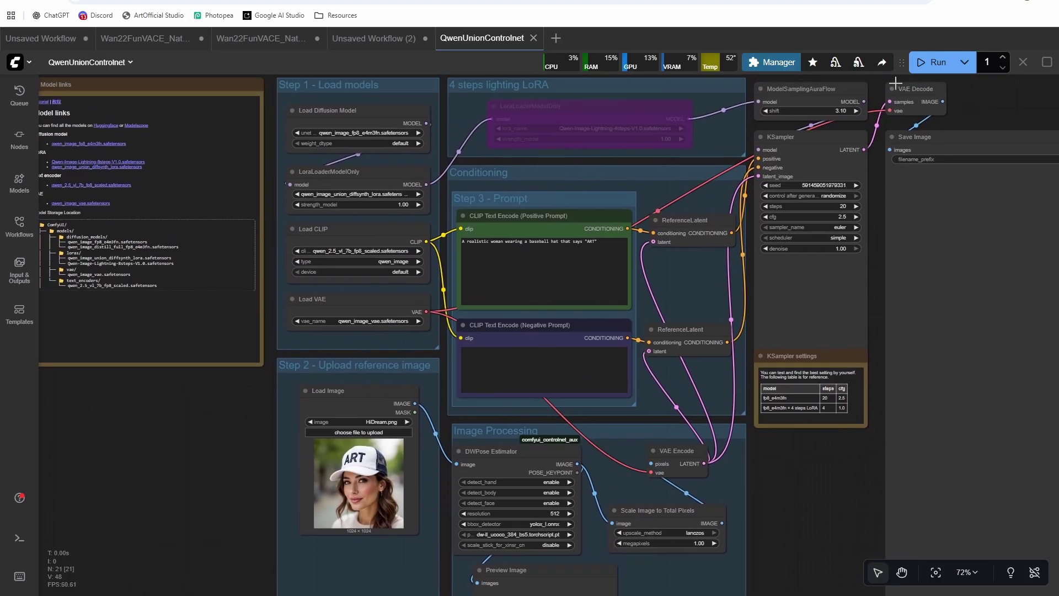
Load the downloaded frame ComfyUI_temp_lmozb_00001_.png into the Load Image node under Step 2 - Upload reference image
{"action": "left_click", "coordinate": [1008, 3]}
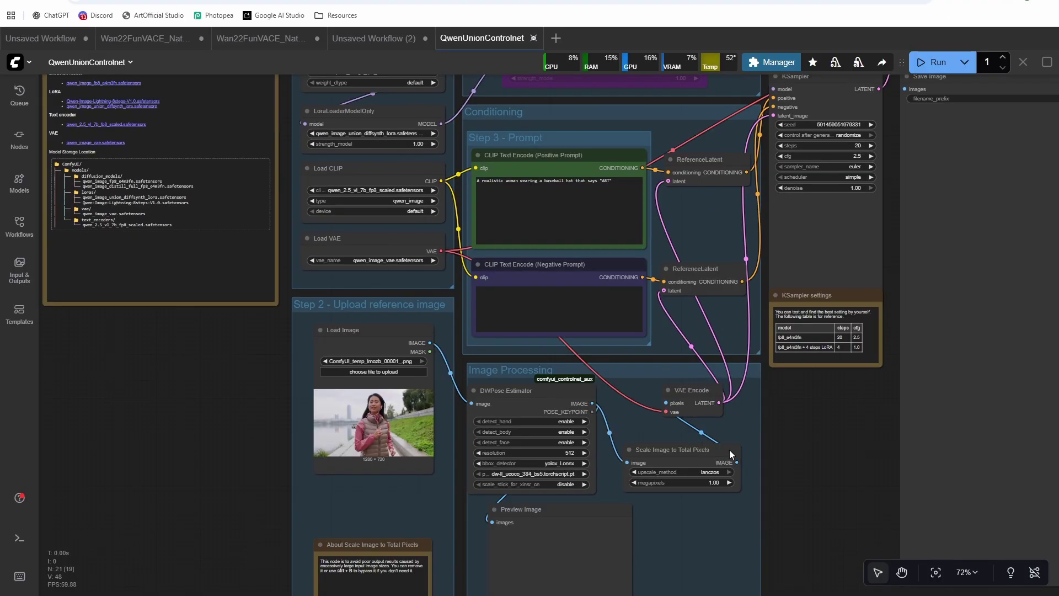
{"action": "scroll", "coordinate": [461, 403], "scroll_direction": "up", "scroll_amount": 3}
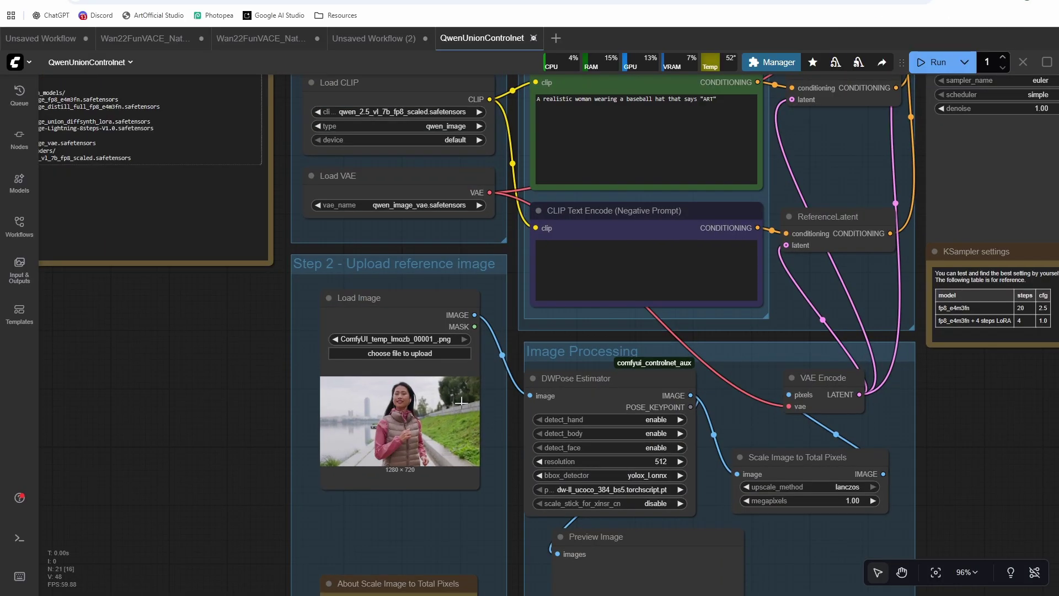
{"action": "scroll", "coordinate": [393, 377], "scroll_direction": "down", "scroll_amount": 1}
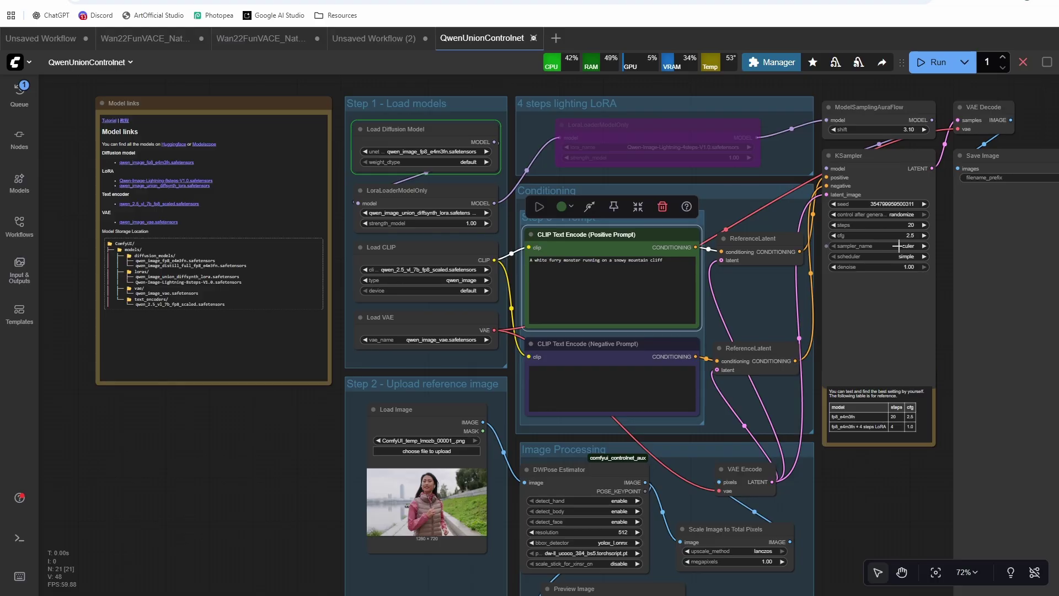
Set the KSampler's sampler_name to dpmpp_sde and its scheduler to beta
{"action": "left_click", "coordinate": [897, 246]}
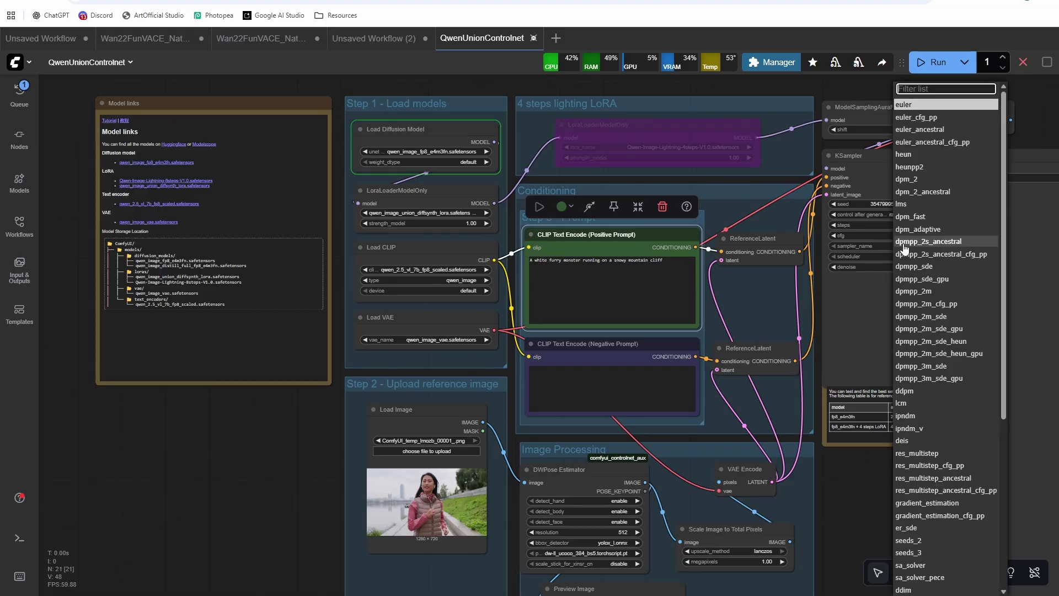
{"action": "left_click", "coordinate": [926, 268]}
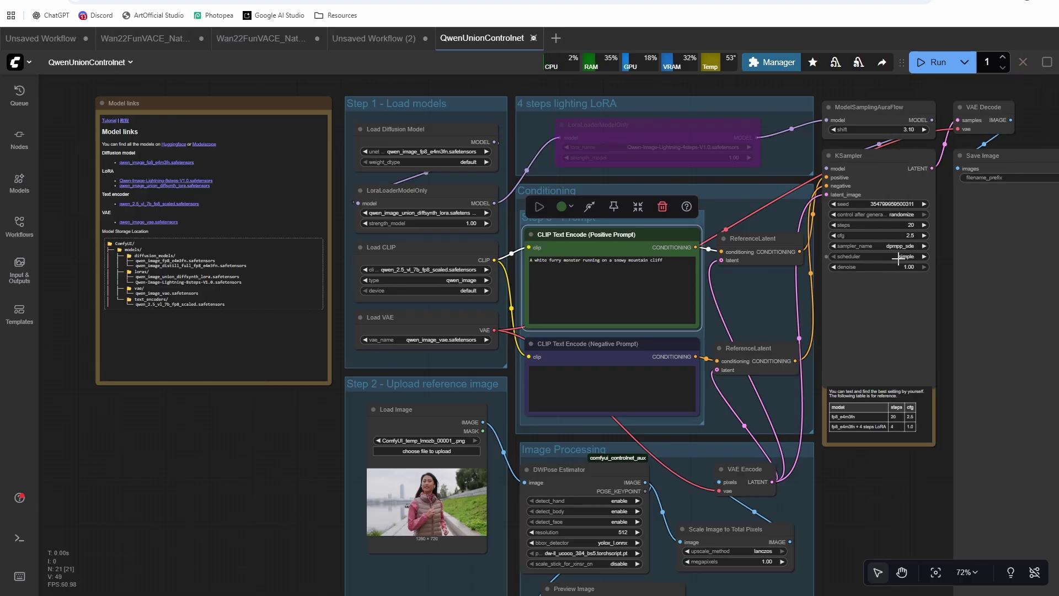
{"action": "left_click", "coordinate": [899, 257]}
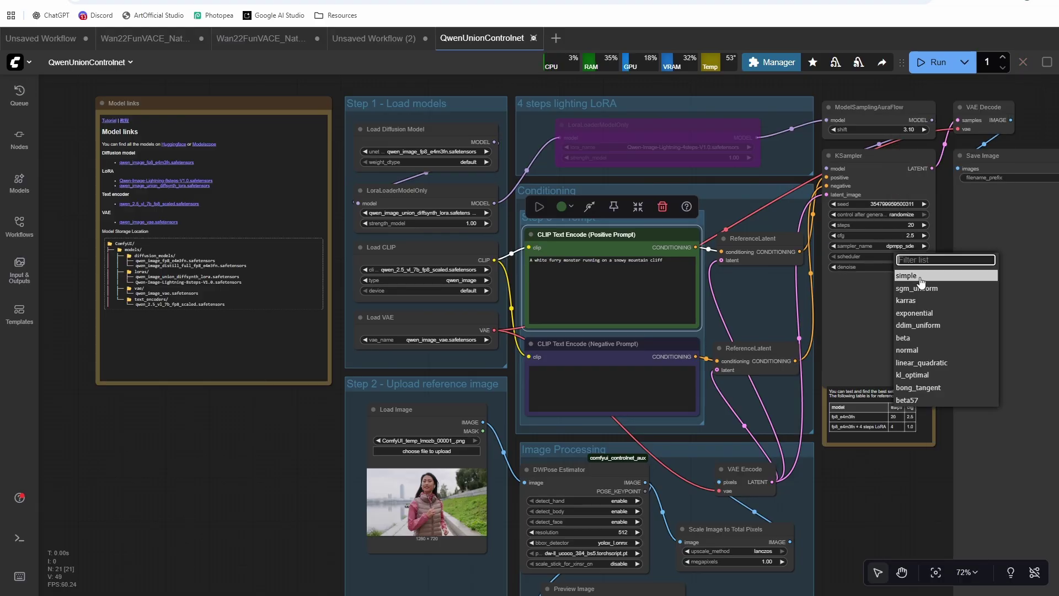
{"action": "left_click", "coordinate": [916, 338]}
Write the positive prompt "A man with a wolf head running through a forrest being chased by a bear"
{"action": "type", "text": "an with a "}
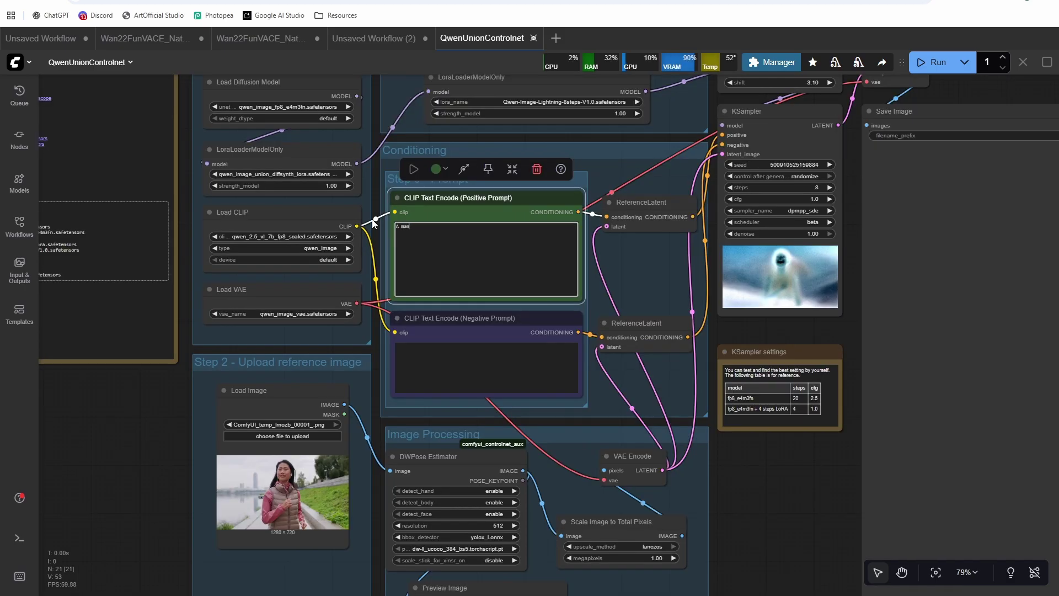
{"action": "type", "text": "wofllf head runni"}
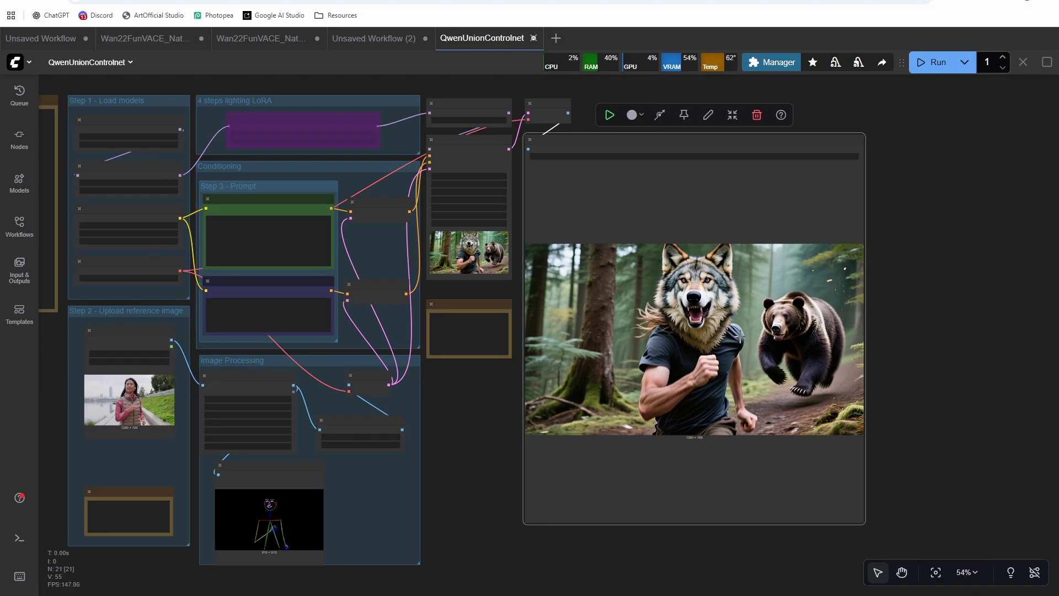
Examine the generated wolf-head image in the Save Image node against the reference frame and the DWPose preview
{"action": "scroll", "coordinate": [479, 442], "scroll_direction": "down", "scroll_amount": 2}
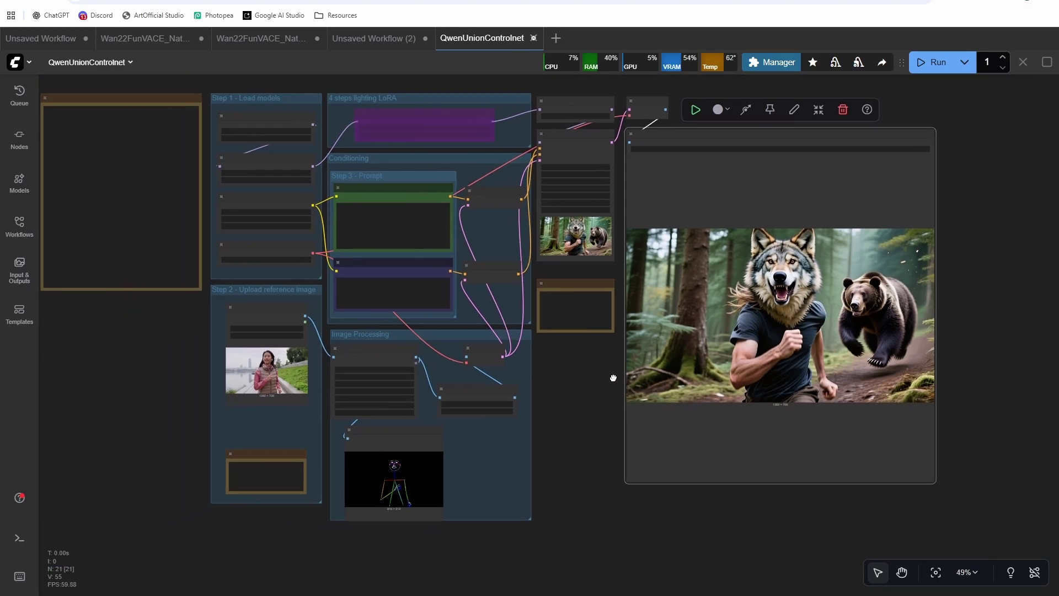
{"action": "scroll", "coordinate": [479, 442], "scroll_direction": "up", "scroll_amount": 4}
{"action": "left_click_drag", "start_coordinate": [473, 410], "coordinate": [578, 392]}
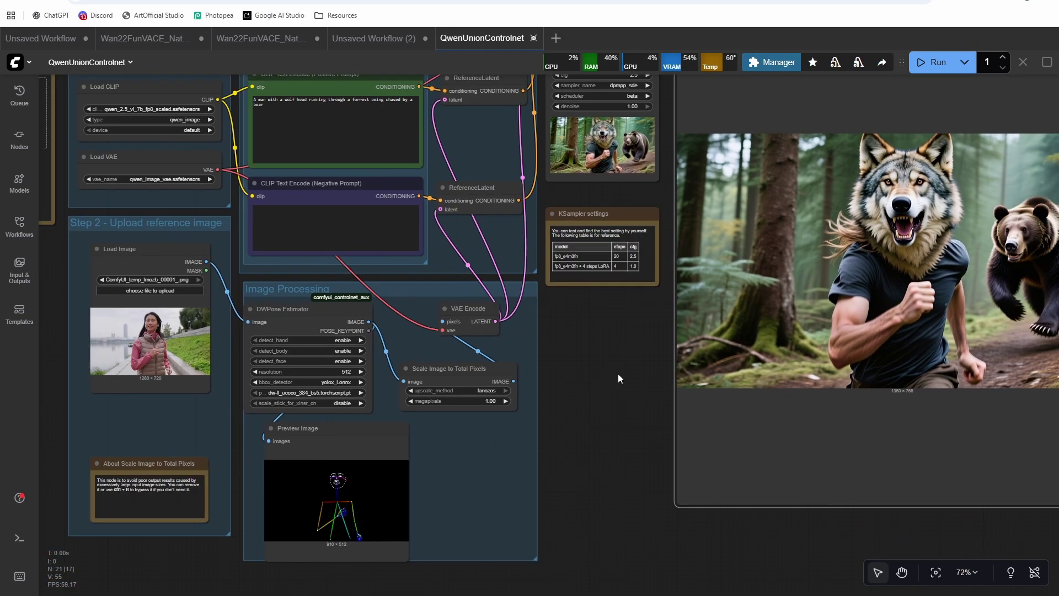
{"action": "scroll", "coordinate": [566, 380], "scroll_direction": "down", "scroll_amount": 1}
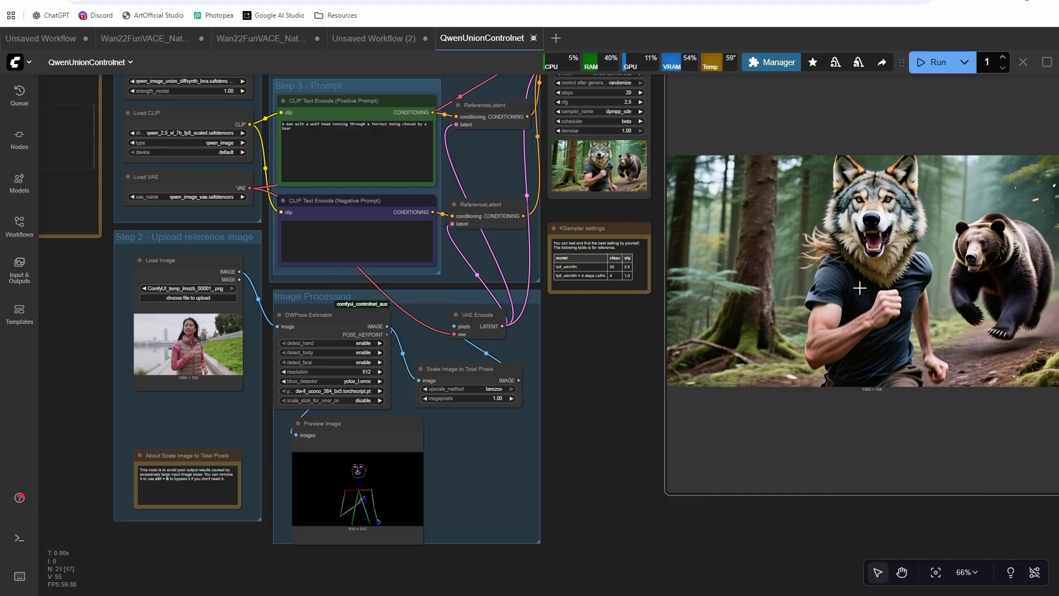
{"action": "scroll", "coordinate": [641, 336], "scroll_direction": "down", "scroll_amount": 2}
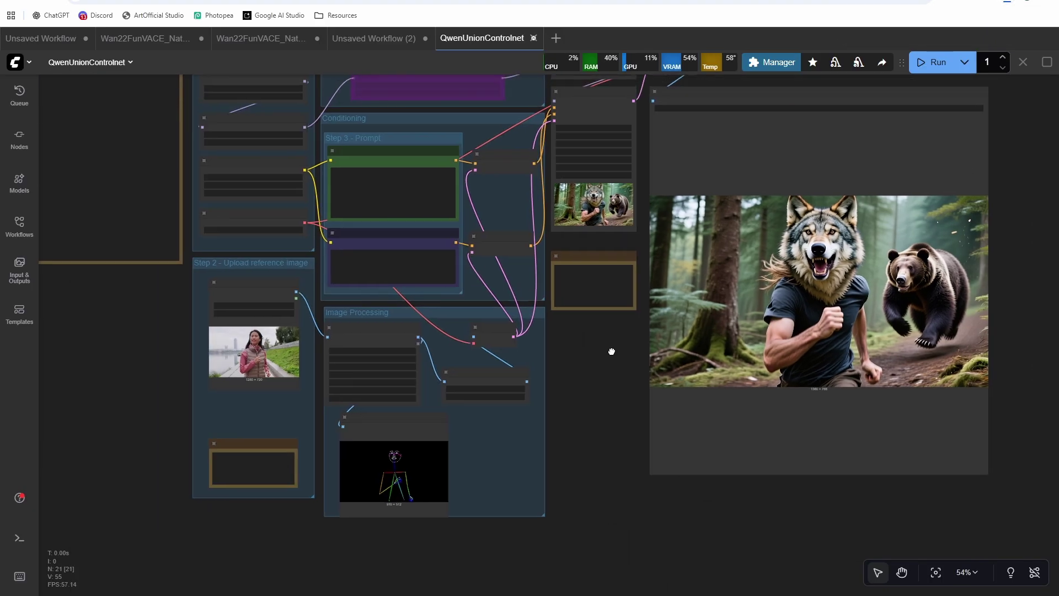
{"action": "scroll", "coordinate": [783, 271], "scroll_direction": "up", "scroll_amount": 1}
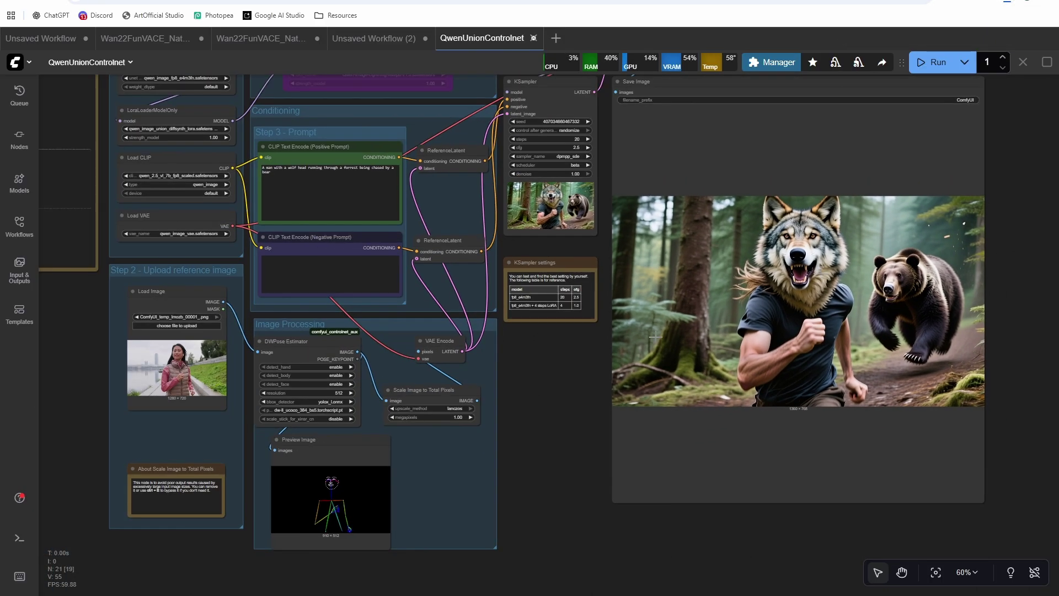
{"action": "scroll", "coordinate": [654, 370], "scroll_direction": "up", "scroll_amount": 1}
{"action": "scroll", "coordinate": [546, 384], "scroll_direction": "down", "scroll_amount": 1}
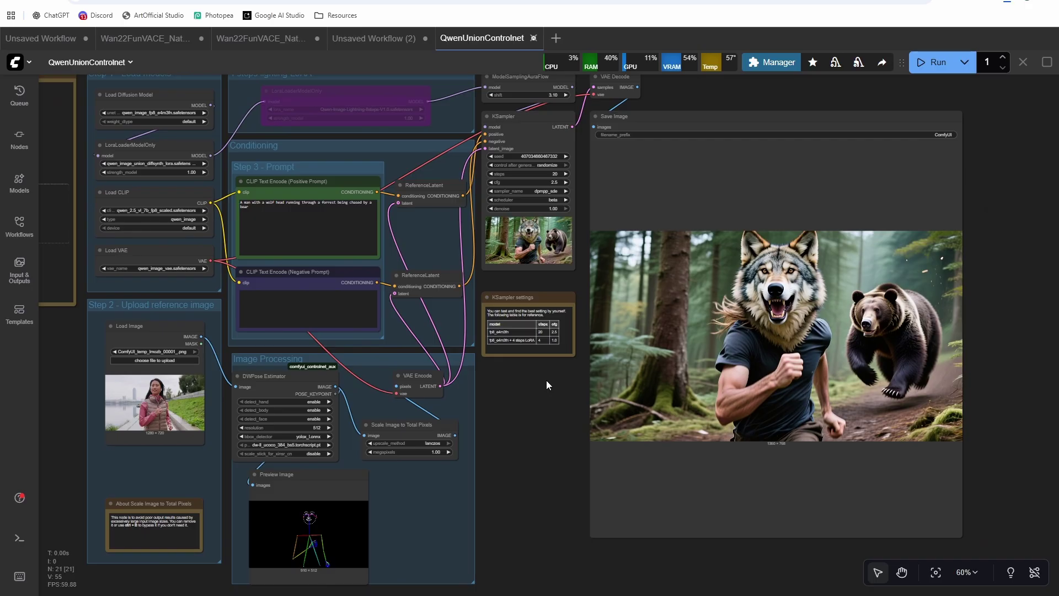
{"action": "scroll", "coordinate": [546, 381], "scroll_direction": "down", "scroll_amount": 1}
{"action": "scroll", "coordinate": [545, 387], "scroll_direction": "down", "scroll_amount": 1}
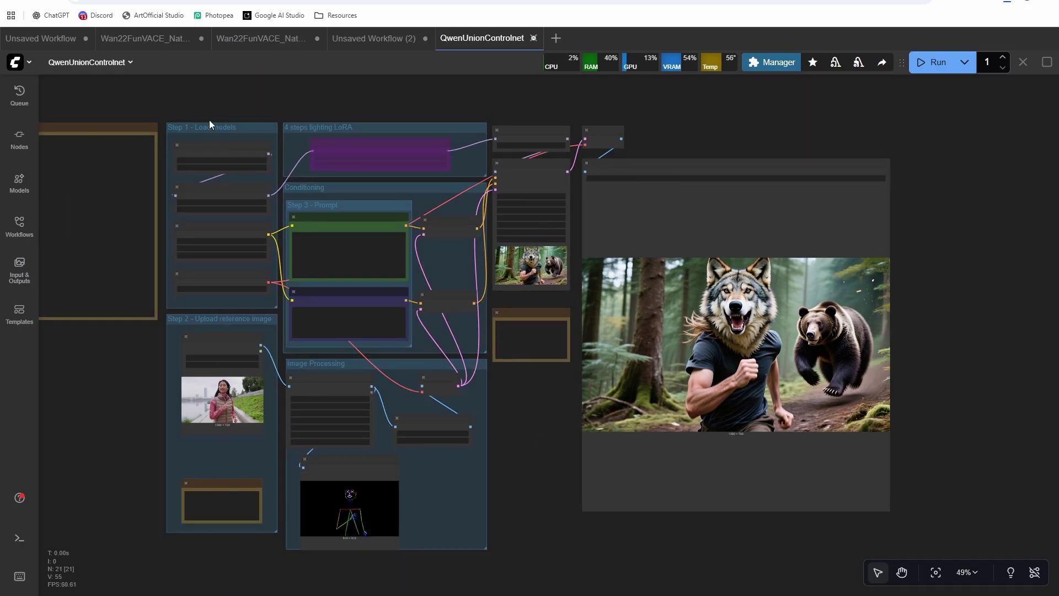
{"action": "scroll", "coordinate": [167, 90], "scroll_direction": "down", "scroll_amount": 1}
Switch to the Wan22FunVACE_Native_8Step (2) workflow and close Wan22FunVACE_Native (1) without saving its changes
{"action": "left_click", "coordinate": [267, 39]}
{"action": "left_click", "coordinate": [202, 39]}
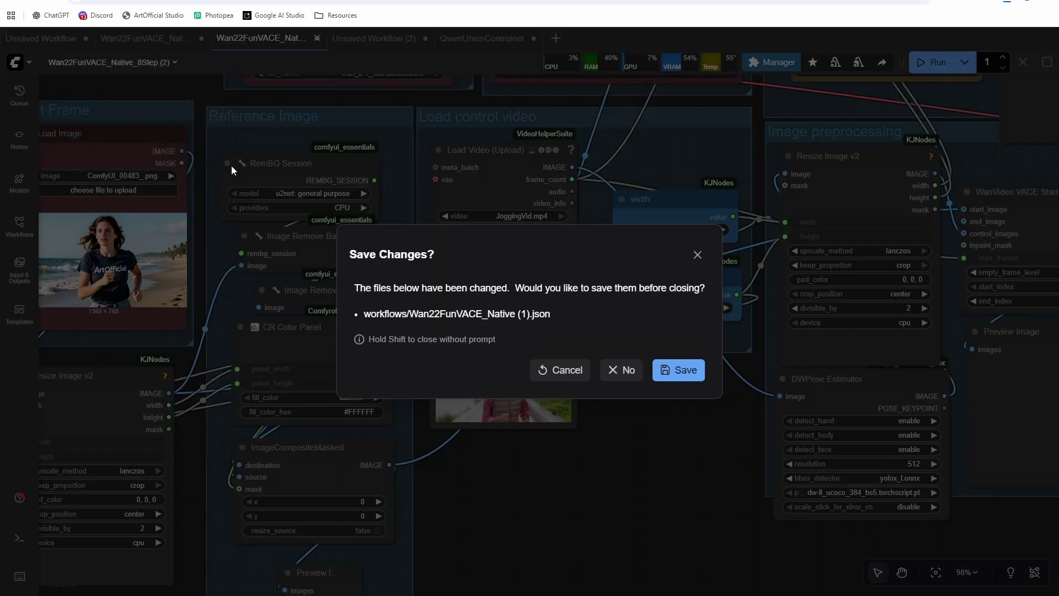
{"action": "left_click", "coordinate": [637, 380]}
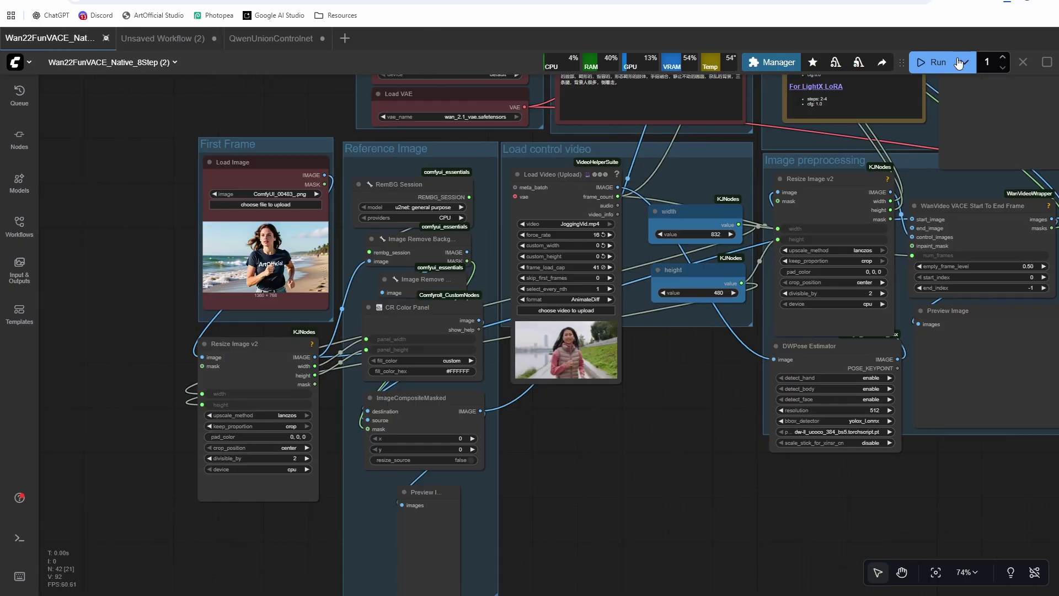
Load the downloaded image ComfyUI_00489_.png into the Load Image node of the First Frame group
{"action": "left_click", "coordinate": [1007, 2]}
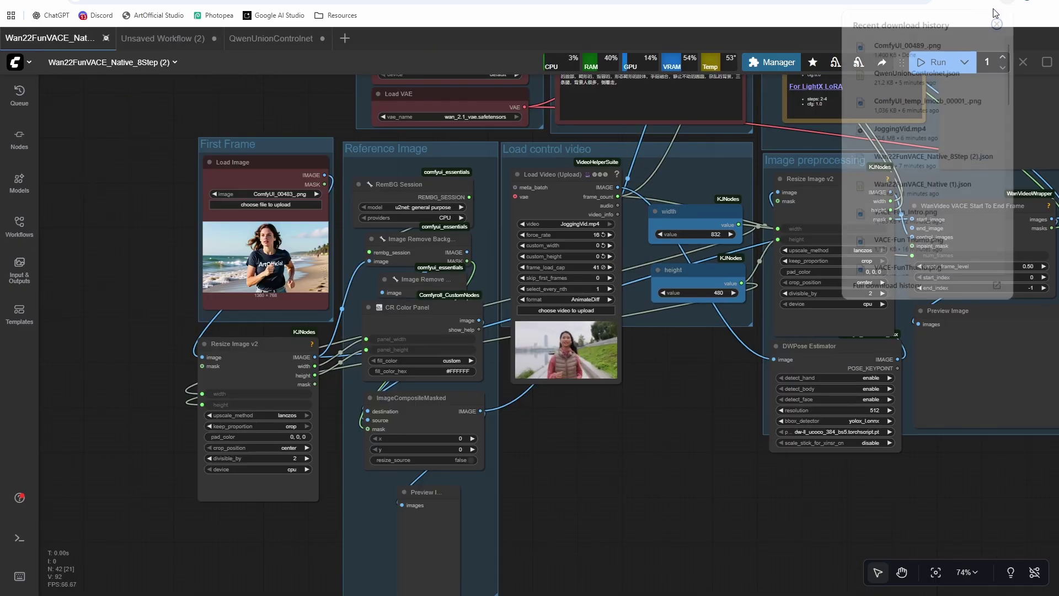
{"action": "left_click_drag", "start_coordinate": [920, 57], "coordinate": [259, 255]}
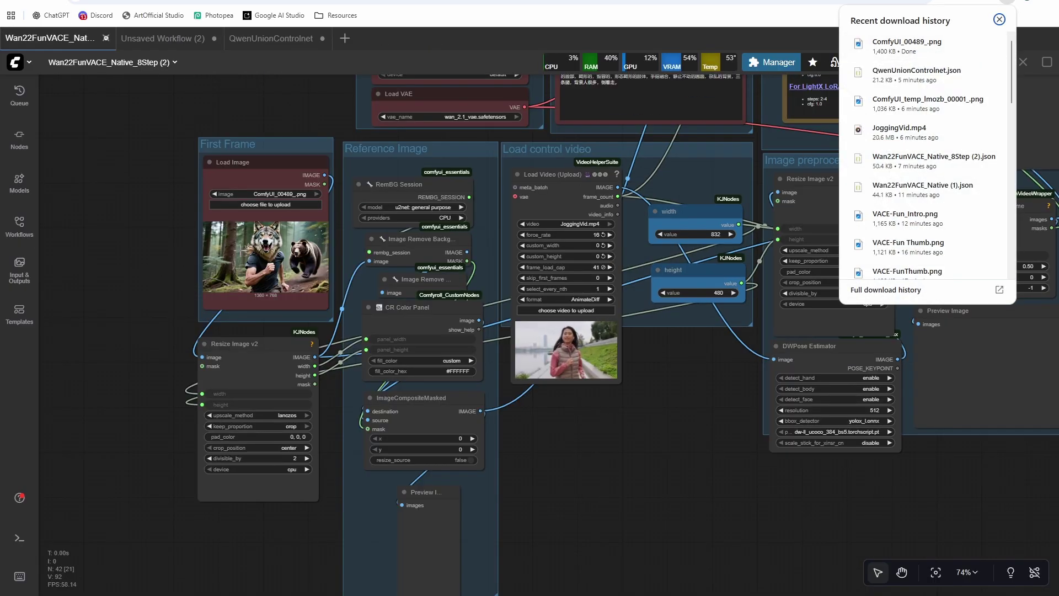
{"action": "left_click", "coordinate": [622, 525]}
Connect the IMAGE output of the Resize Image v2 node below First Frame to the reference_image input of WanVaceToVideo
{"action": "scroll", "coordinate": [593, 501], "scroll_direction": "up", "scroll_amount": 3}
{"action": "left_click_drag", "start_coordinate": [551, 448], "coordinate": [582, 497]}
{"action": "scroll", "coordinate": [614, 452], "scroll_direction": "down", "scroll_amount": 1}
{"action": "scroll", "coordinate": [582, 497], "scroll_direction": "down", "scroll_amount": 2}
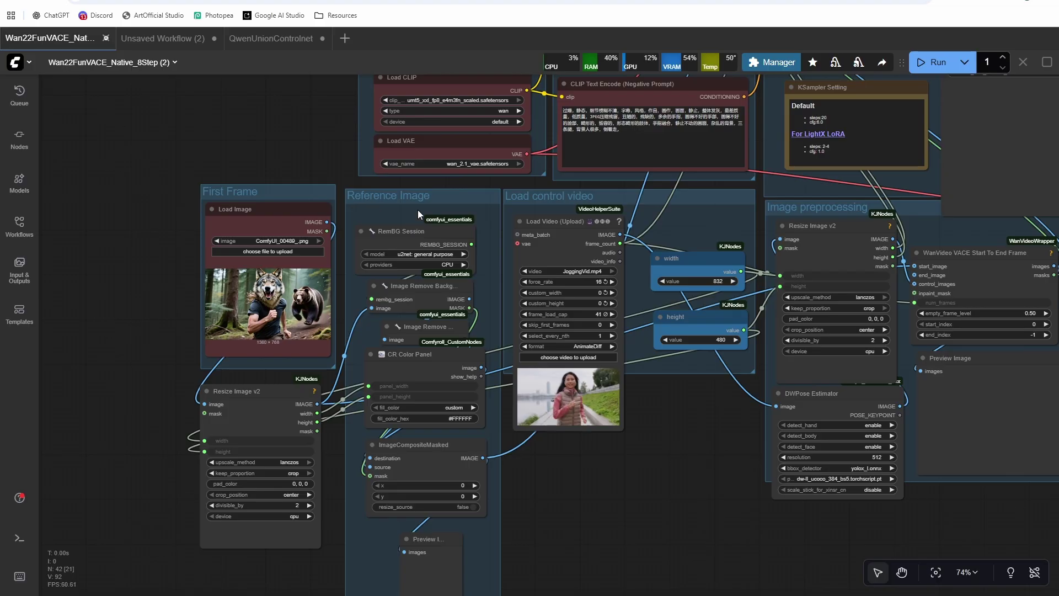
{"action": "scroll", "coordinate": [551, 459], "scroll_direction": "down", "scroll_amount": 1}
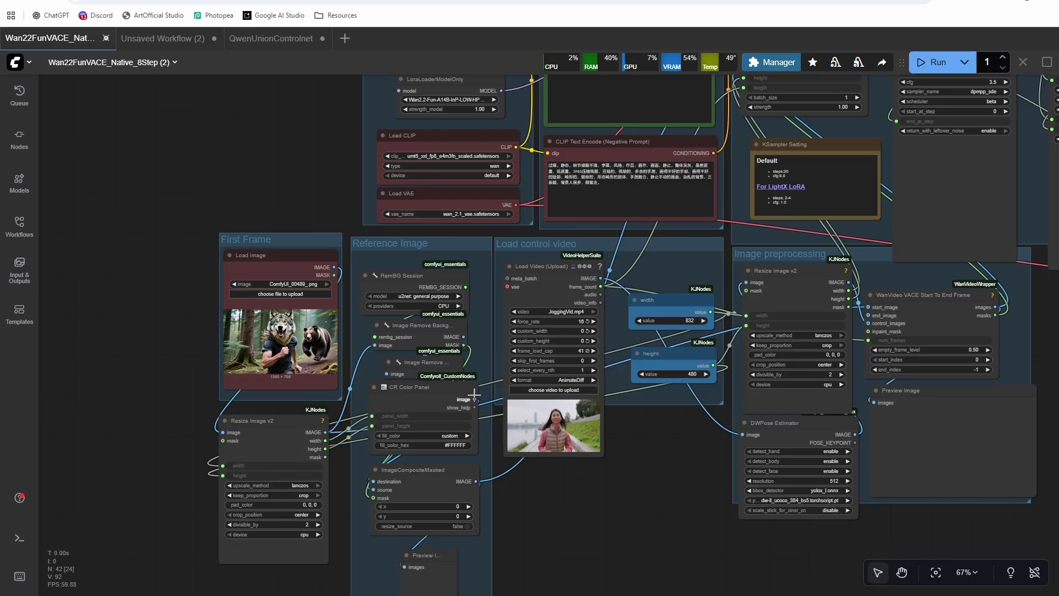
{"action": "scroll", "coordinate": [479, 390], "scroll_direction": "down", "scroll_amount": 1}
{"action": "left_click_drag", "start_coordinate": [560, 451], "coordinate": [505, 488]}
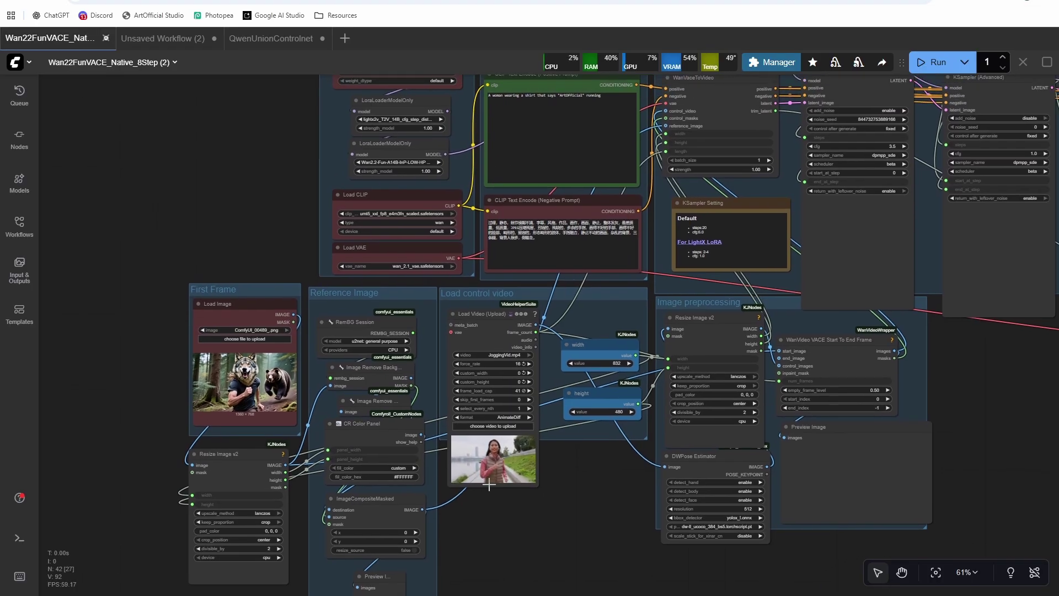
{"action": "left_click_drag", "start_coordinate": [285, 465], "coordinate": [664, 126]}
{"action": "left_click_drag", "start_coordinate": [582, 468], "coordinate": [429, 499]}
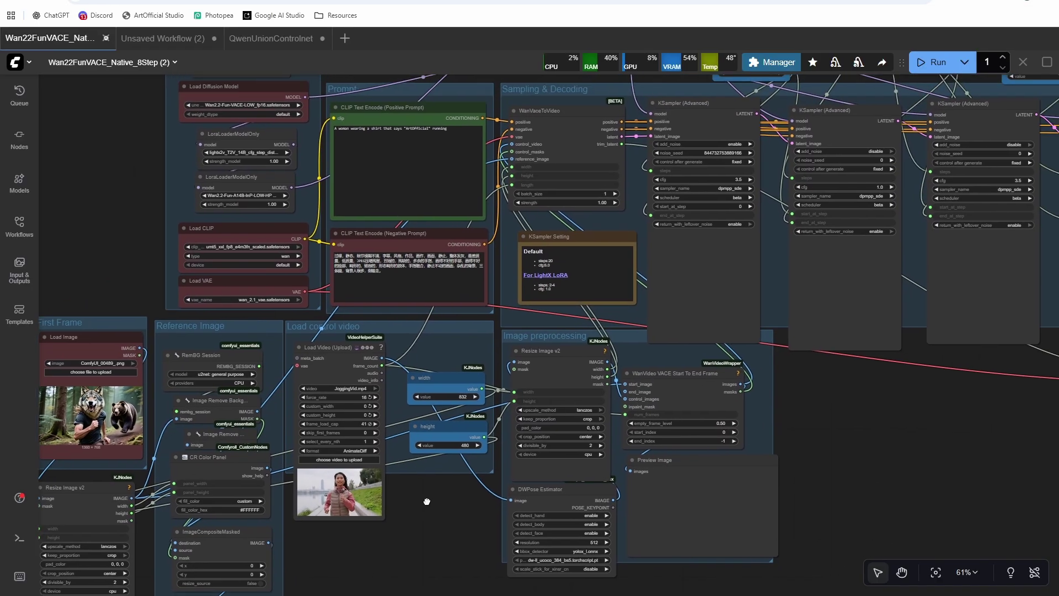
Examine the generated video of the wolf-headed runner and the bear in the video output node
{"action": "left_click_drag", "start_coordinate": [939, 376], "coordinate": [892, 413]}
{"action": "scroll", "coordinate": [922, 407], "scroll_direction": "down", "scroll_amount": 1}
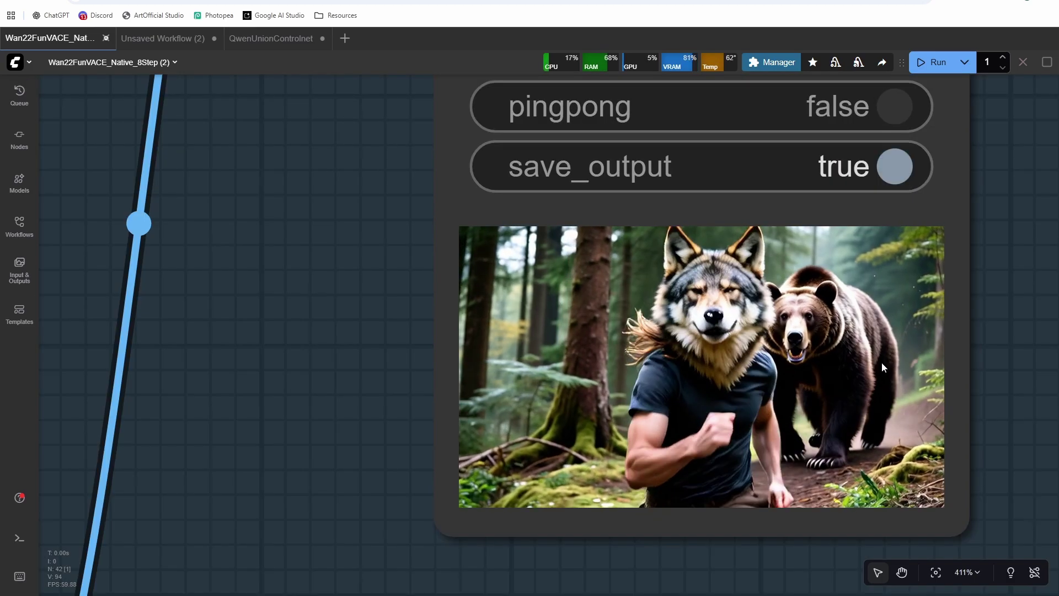
{"action": "left_click_drag", "start_coordinate": [379, 367], "coordinate": [267, 325]}
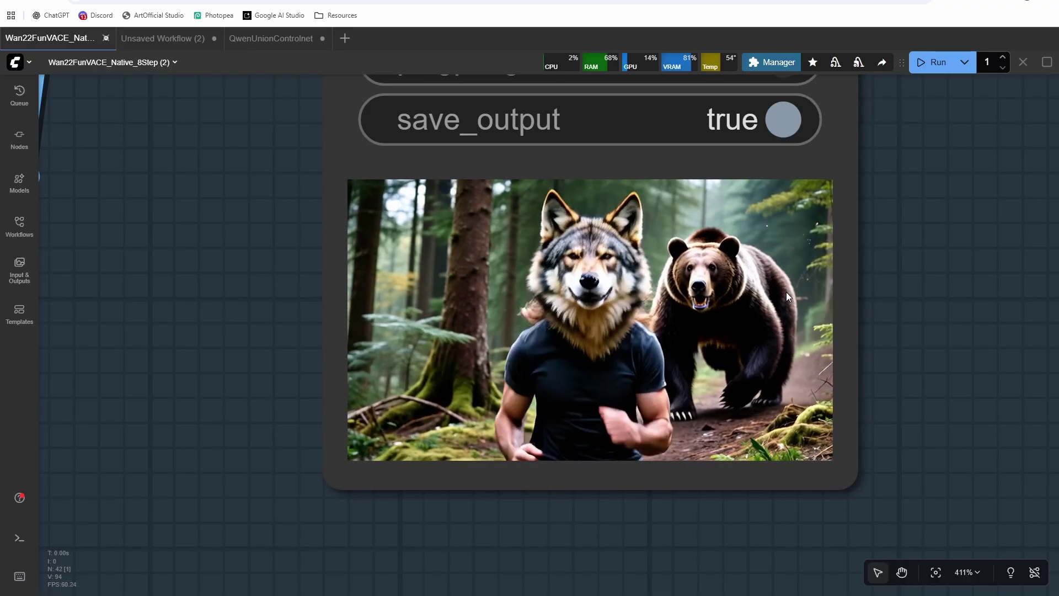
{"action": "scroll", "coordinate": [737, 287], "scroll_direction": "down", "scroll_amount": 3}
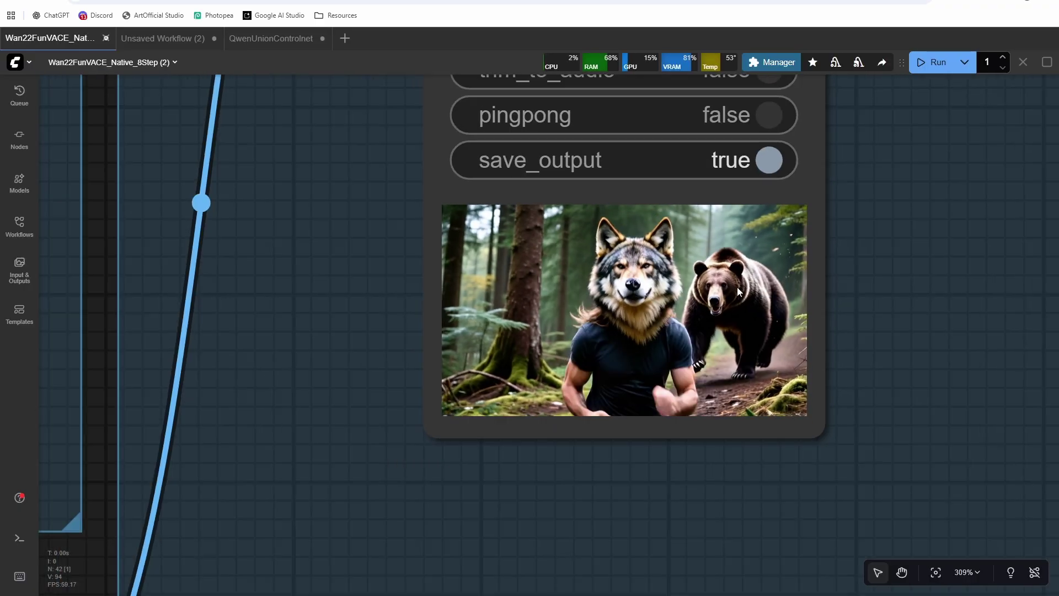
{"action": "scroll", "coordinate": [739, 293], "scroll_direction": "down", "scroll_amount": 5}
{"action": "scroll", "coordinate": [739, 293], "scroll_direction": "up", "scroll_amount": 9}
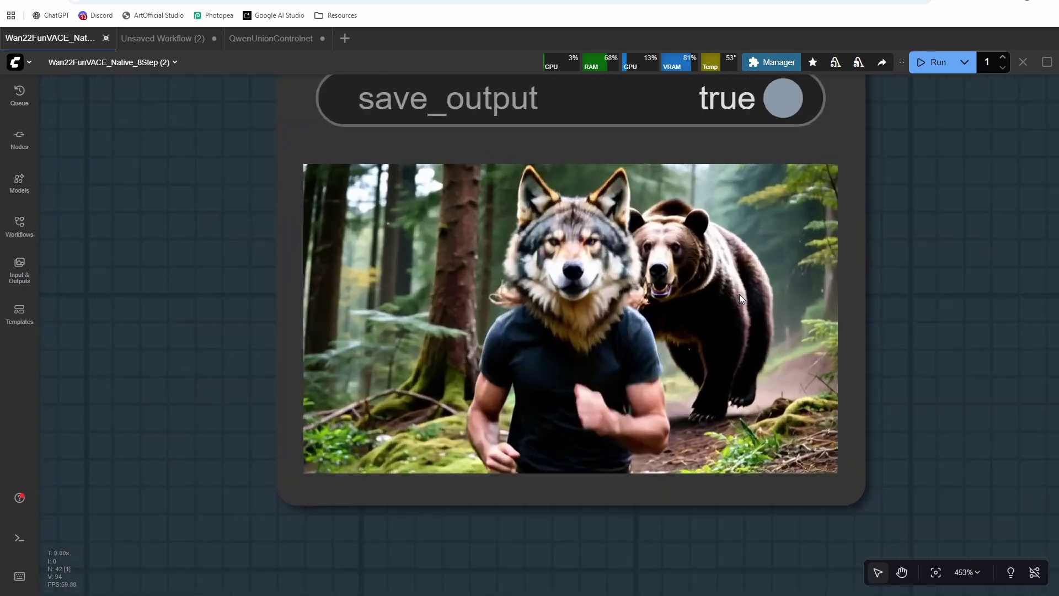
{"action": "scroll", "coordinate": [739, 294], "scroll_direction": "up", "scroll_amount": 2}
{"action": "scroll", "coordinate": [739, 294], "scroll_direction": "down", "scroll_amount": 4}
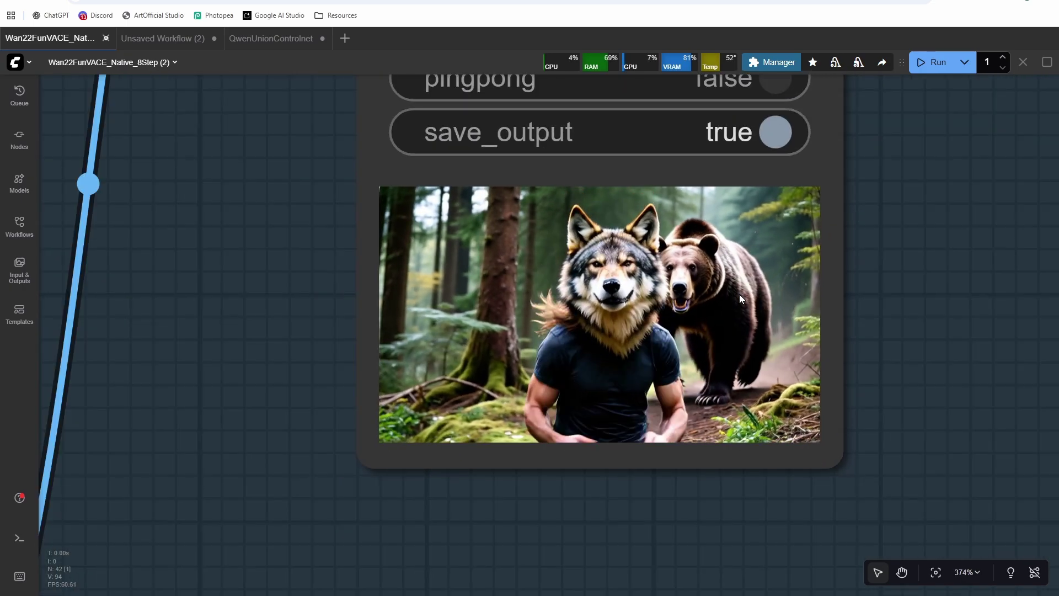
{"action": "scroll", "coordinate": [739, 294], "scroll_direction": "down", "scroll_amount": 11}
Examine the background-removed image preview in the Reference Image group against the first frame and the control video
{"action": "left_click_drag", "start_coordinate": [495, 361], "coordinate": [939, 346]}
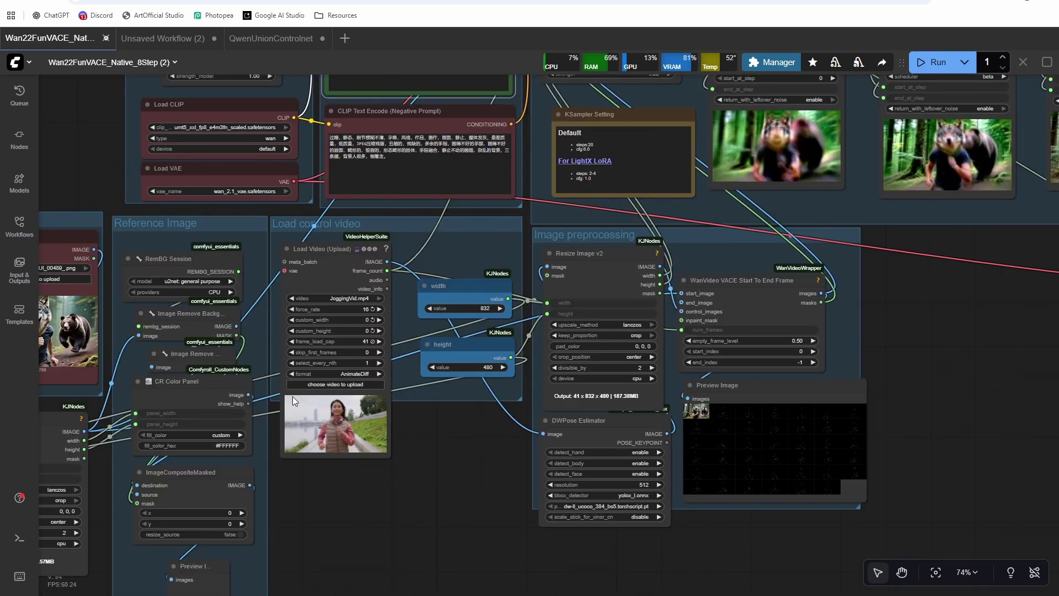
{"action": "left_click_drag", "start_coordinate": [293, 401], "coordinate": [462, 361]}
{"action": "scroll", "coordinate": [511, 450], "scroll_direction": "down", "scroll_amount": 1}
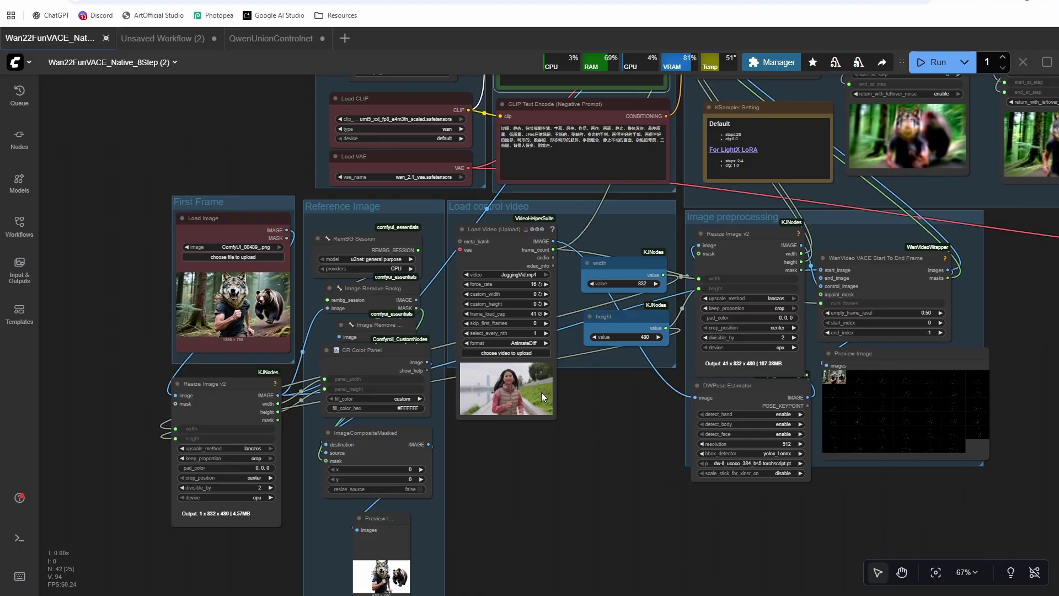
{"action": "left_click_drag", "start_coordinate": [525, 449], "coordinate": [656, 428]}
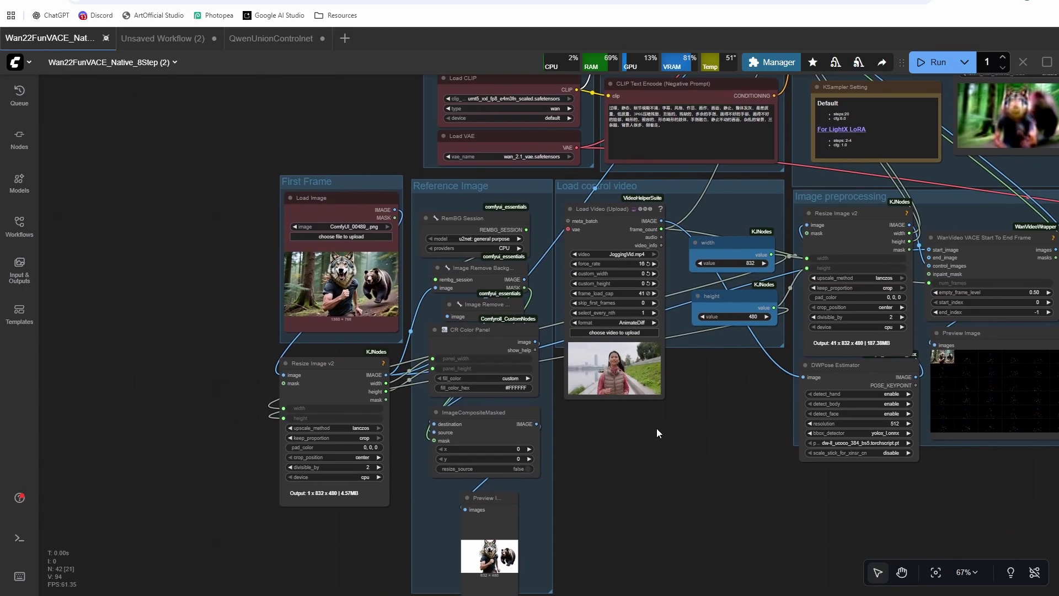
{"action": "scroll", "coordinate": [560, 436], "scroll_direction": "up", "scroll_amount": 12}
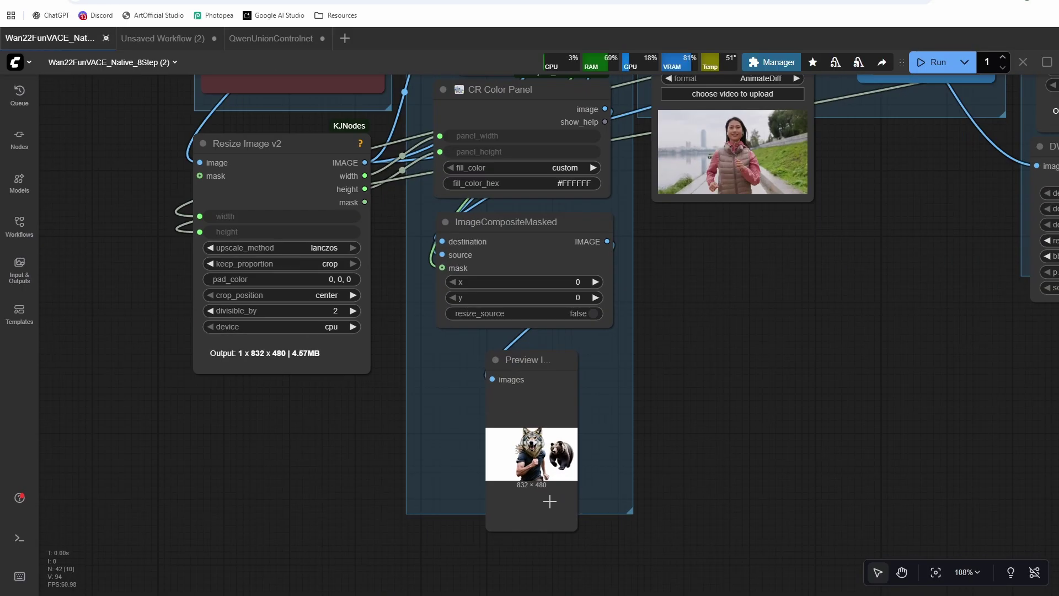
{"action": "scroll", "coordinate": [549, 486], "scroll_direction": "up", "scroll_amount": 4}
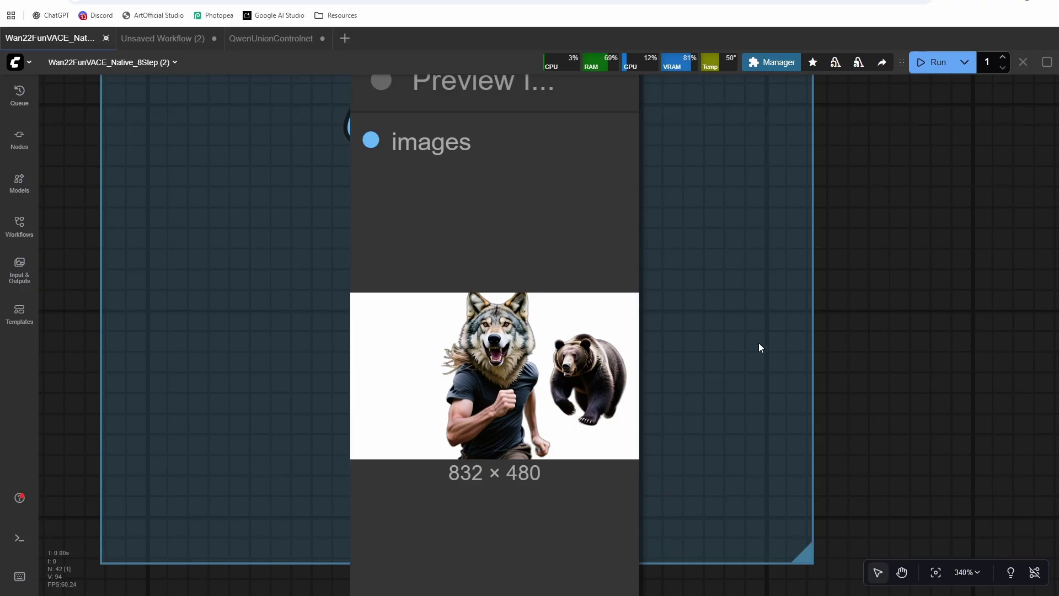
{"action": "scroll", "coordinate": [759, 343], "scroll_direction": "down", "scroll_amount": 14}
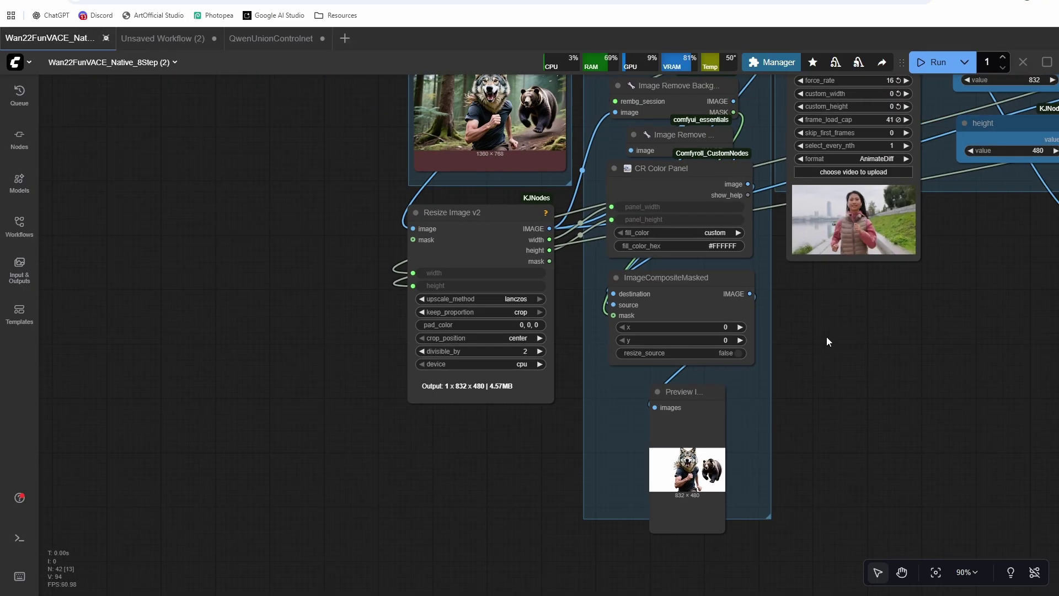
{"action": "scroll", "coordinate": [753, 451], "scroll_direction": "down", "scroll_amount": 5}
{"action": "left_click_drag", "start_coordinate": [734, 456], "coordinate": [627, 433]}
{"action": "scroll", "coordinate": [792, 327], "scroll_direction": "up", "scroll_amount": 3}
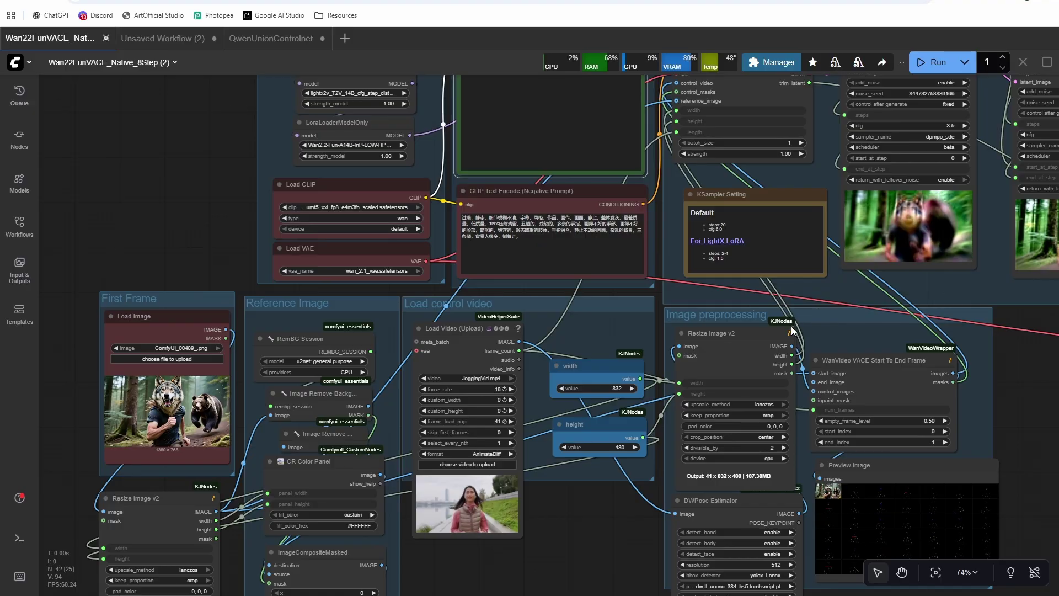
Disconnect the WanVideo VACE Start To End Frame images and masks from the control_video and control_masks inputs of WanVaceToVideo
{"action": "left_click_drag", "start_coordinate": [677, 83], "coordinate": [885, 293]}
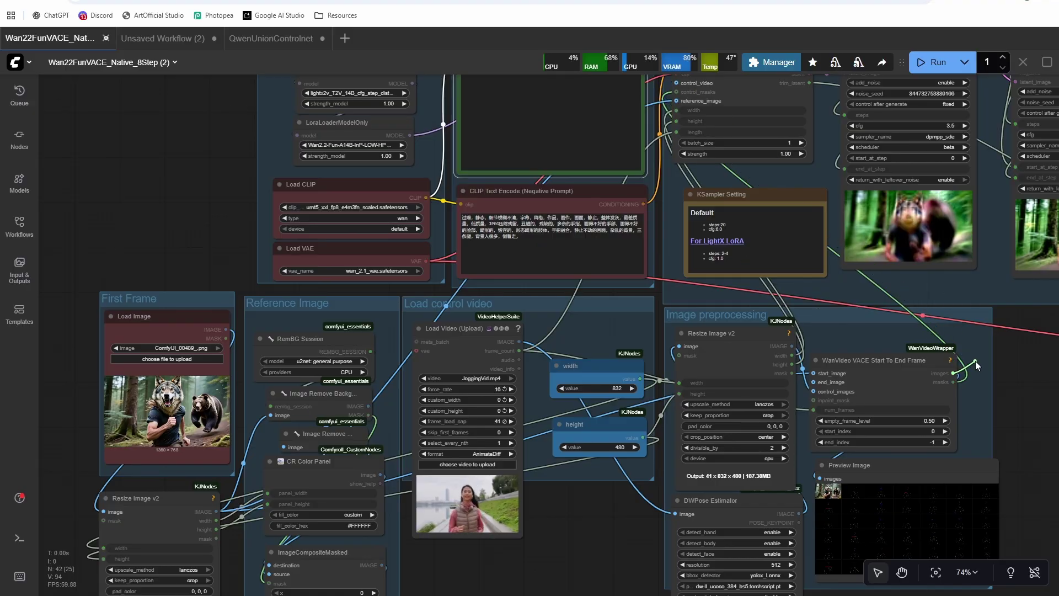
{"action": "left_click_drag", "start_coordinate": [976, 361], "coordinate": [977, 362]}
{"action": "left_click", "coordinate": [671, 94]}
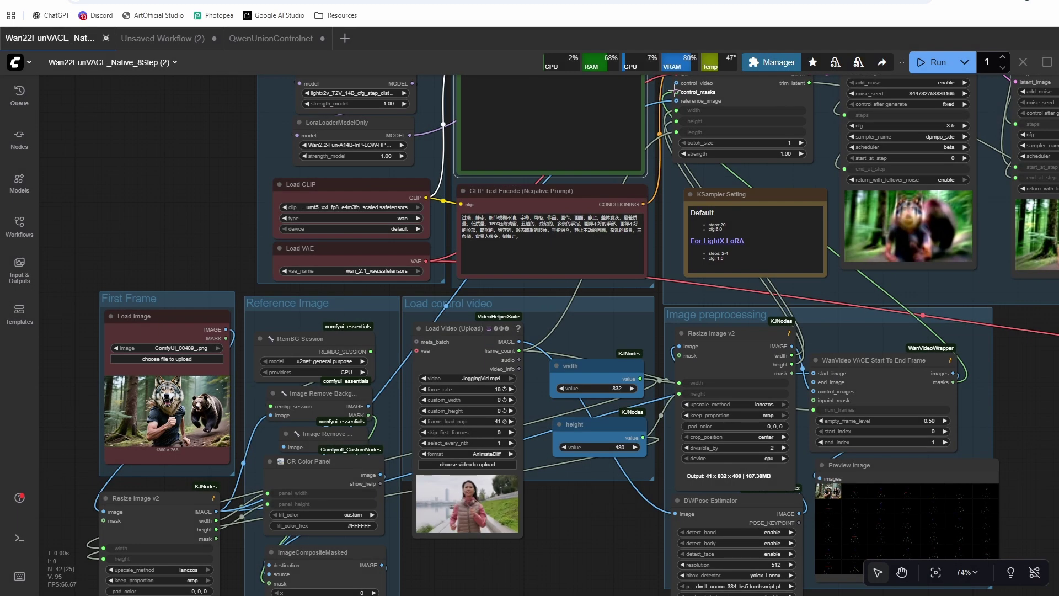
{"action": "left_click_drag", "start_coordinate": [674, 92], "coordinate": [675, 90]}
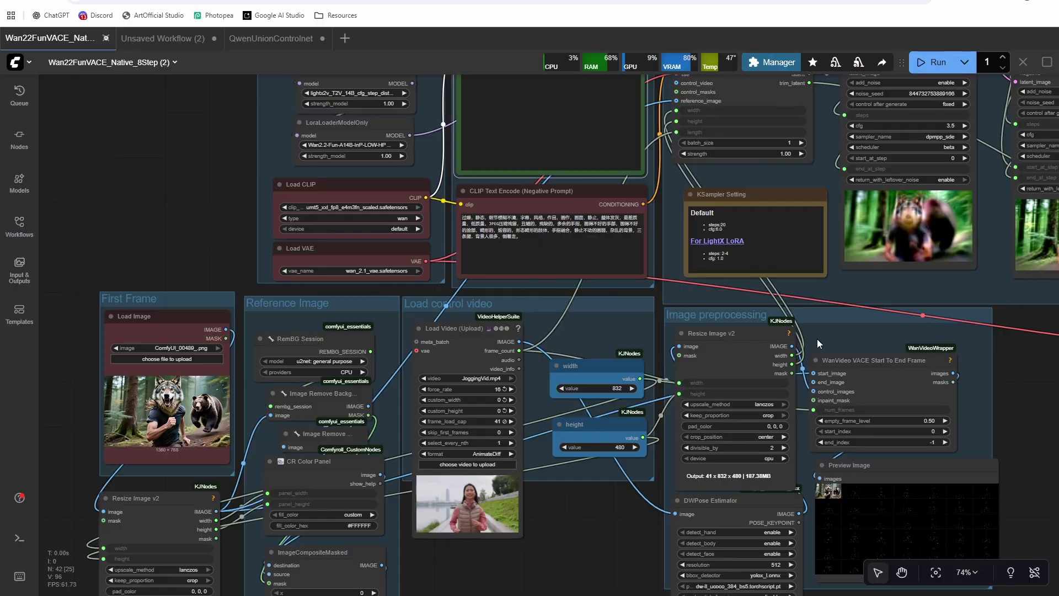
Connect the IMAGE output of the Image preprocessing group's Resize Image v2 node to the control_video input of WanVaceToVideo
{"action": "left_click_drag", "start_coordinate": [818, 340], "coordinate": [928, 402]}
{"action": "scroll", "coordinate": [854, 395], "scroll_direction": "up", "scroll_amount": 2}
{"action": "scroll", "coordinate": [854, 396], "scroll_direction": "down", "scroll_amount": 1}
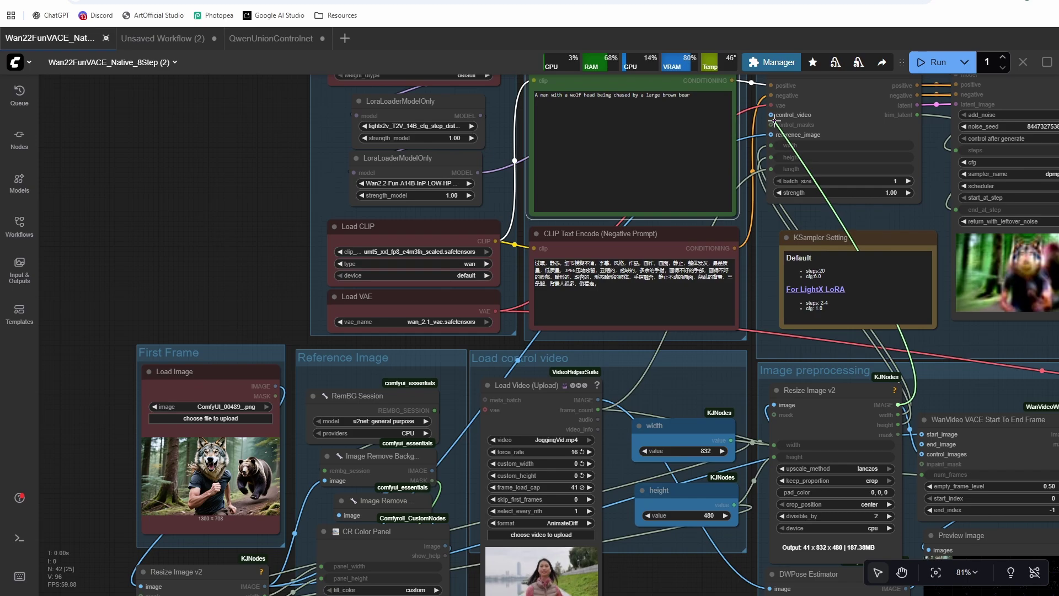
{"action": "left_click_drag", "start_coordinate": [772, 115], "coordinate": [772, 115]}
{"action": "scroll", "coordinate": [761, 348], "scroll_direction": "down", "scroll_amount": 2}
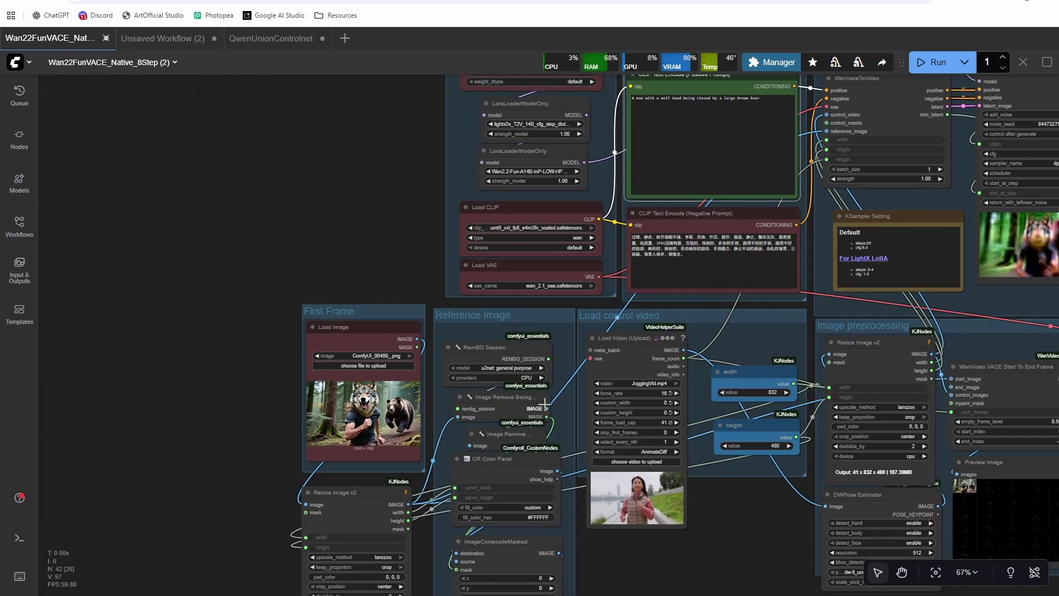
Connect the IMAGE output of the Image Remove Background node to the reference_image input of WanVaceToVideo
{"action": "left_click", "coordinate": [505, 398]}
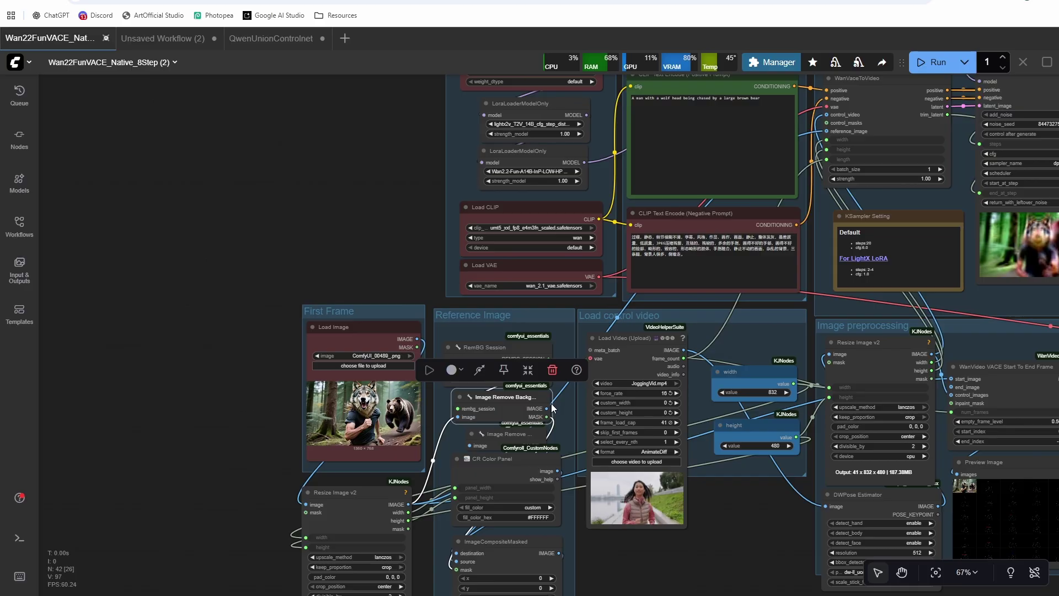
{"action": "left_click_drag", "start_coordinate": [547, 409], "coordinate": [654, 268]}
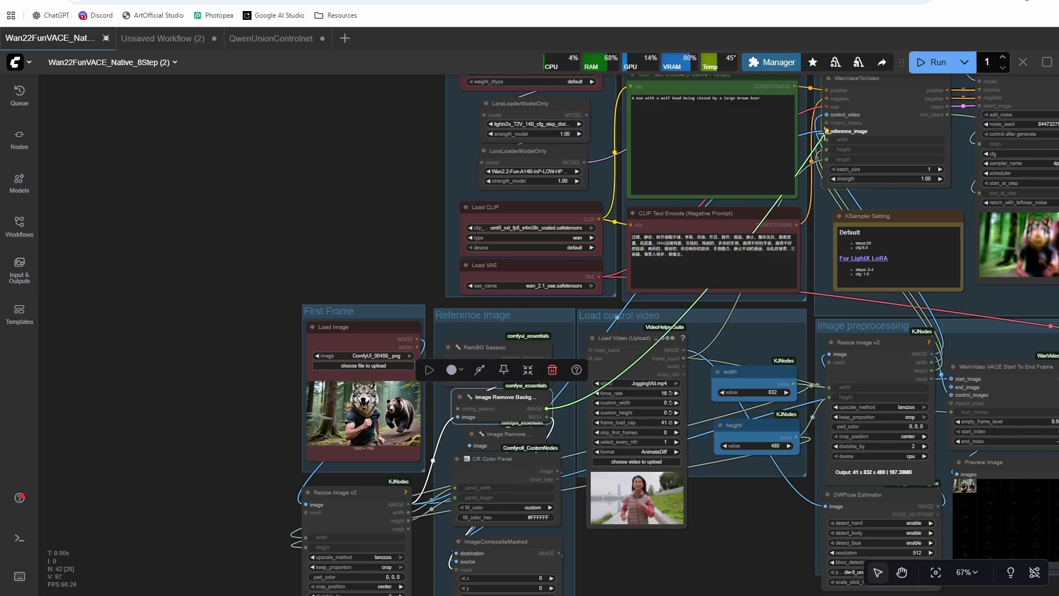
{"action": "left_click_drag", "start_coordinate": [827, 131], "coordinate": [828, 132]}
Examine the first frame in the Image preprocessing preview and the background-removed picture in the Reference Image preview
{"action": "left_click_drag", "start_coordinate": [970, 303], "coordinate": [879, 253]}
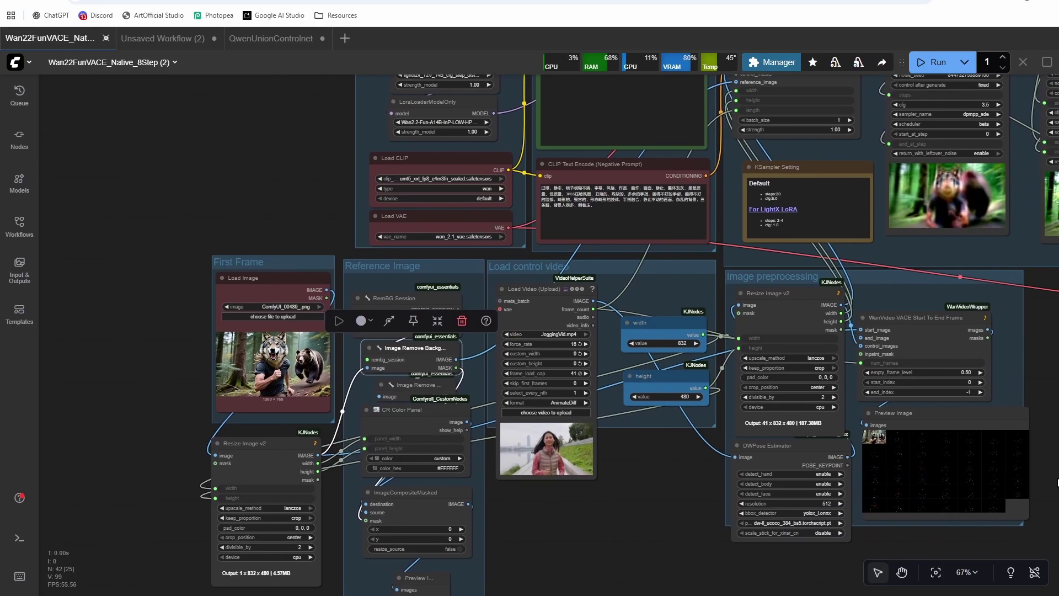
{"action": "left_click", "coordinate": [878, 437]}
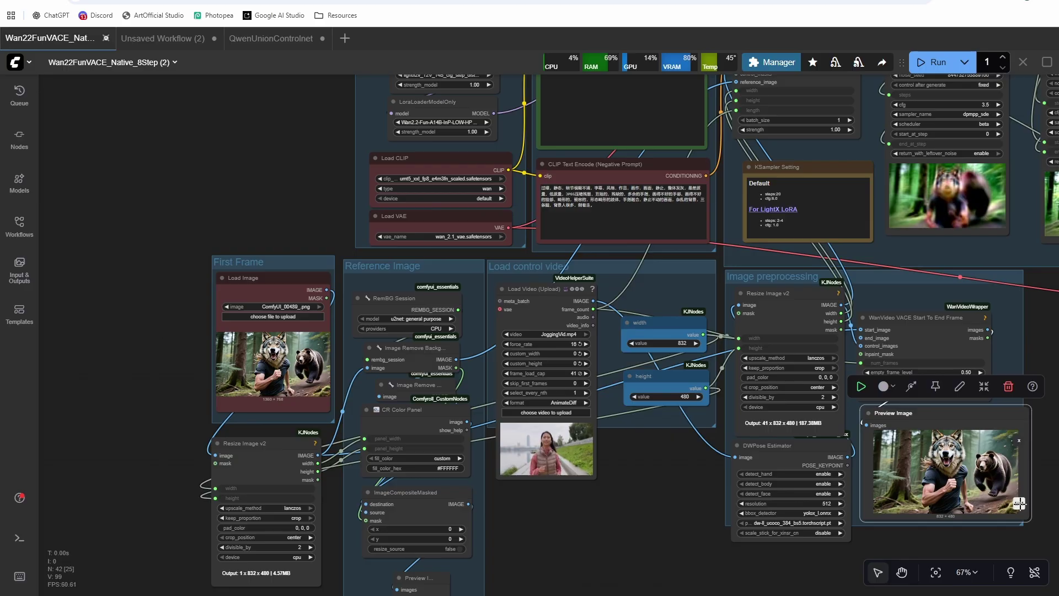
{"action": "left_click", "coordinate": [1019, 440]}
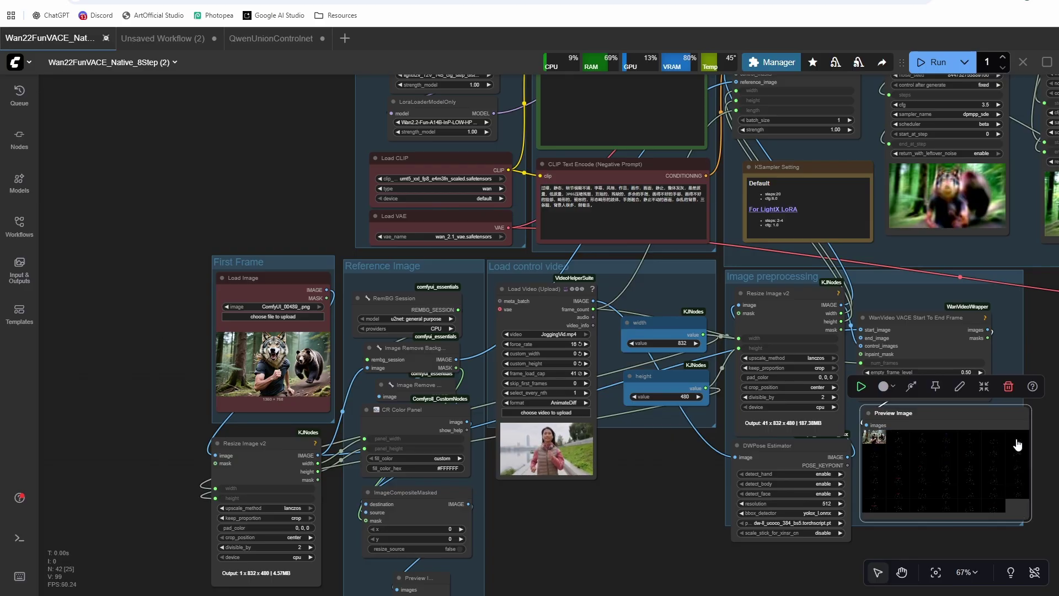
{"action": "left_click_drag", "start_coordinate": [579, 491], "coordinate": [696, 306]}
{"action": "scroll", "coordinate": [529, 463], "scroll_direction": "up", "scroll_amount": 10}
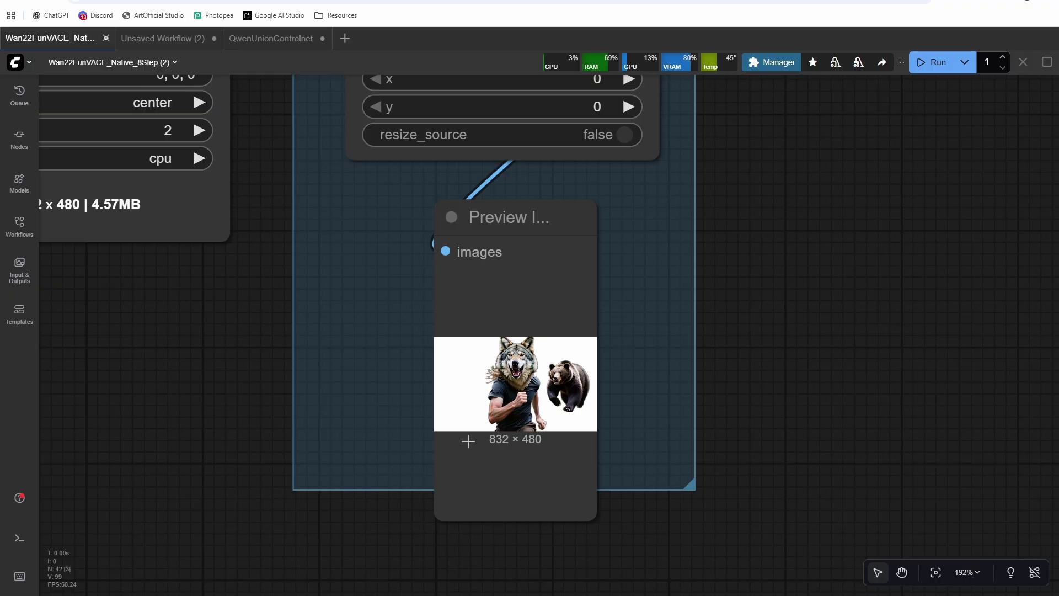
{"action": "scroll", "coordinate": [445, 360], "scroll_direction": "down", "scroll_amount": 6}
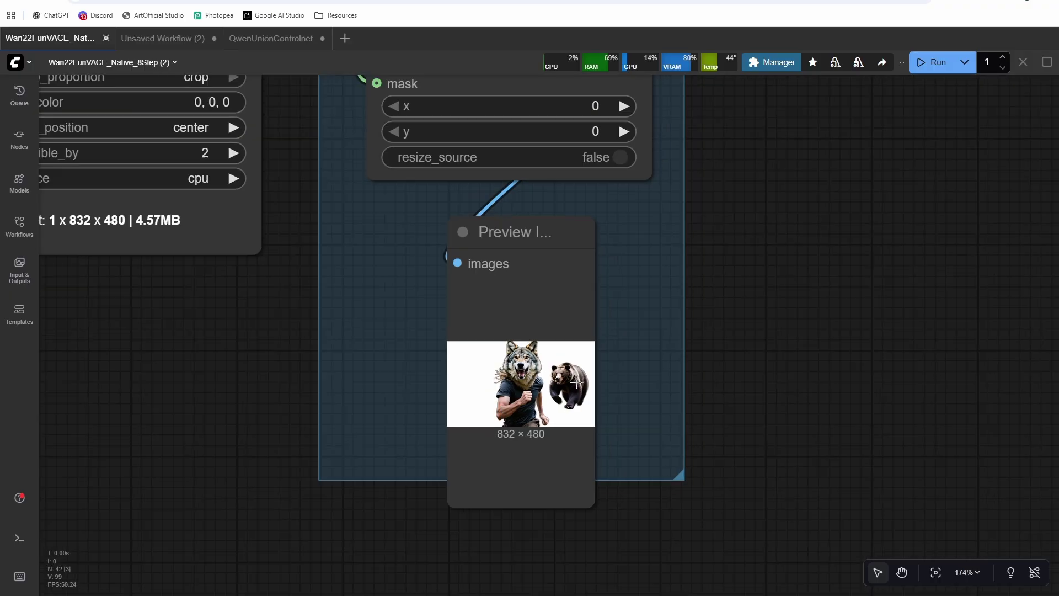
{"action": "scroll", "coordinate": [688, 408], "scroll_direction": "down", "scroll_amount": 4}
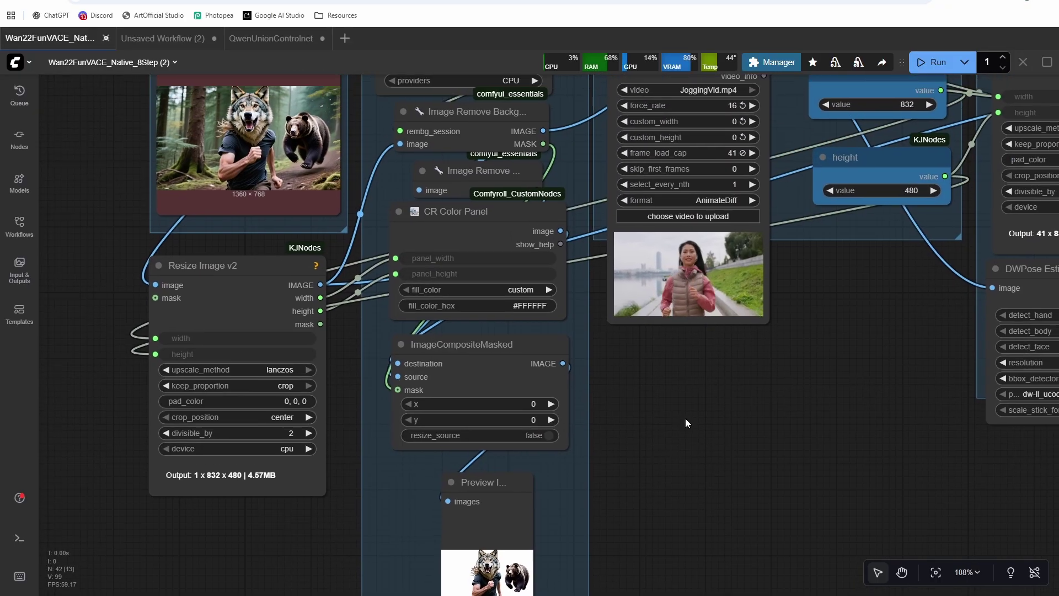
{"action": "left_click_drag", "start_coordinate": [694, 404], "coordinate": [687, 429]}
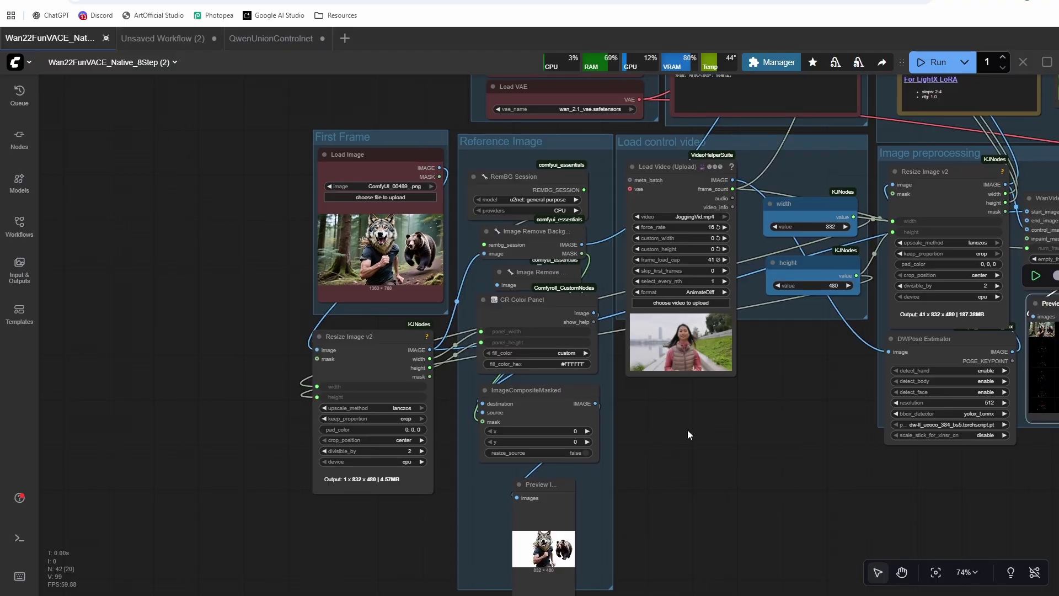
{"action": "scroll", "coordinate": [750, 410], "scroll_direction": "down", "scroll_amount": 1}
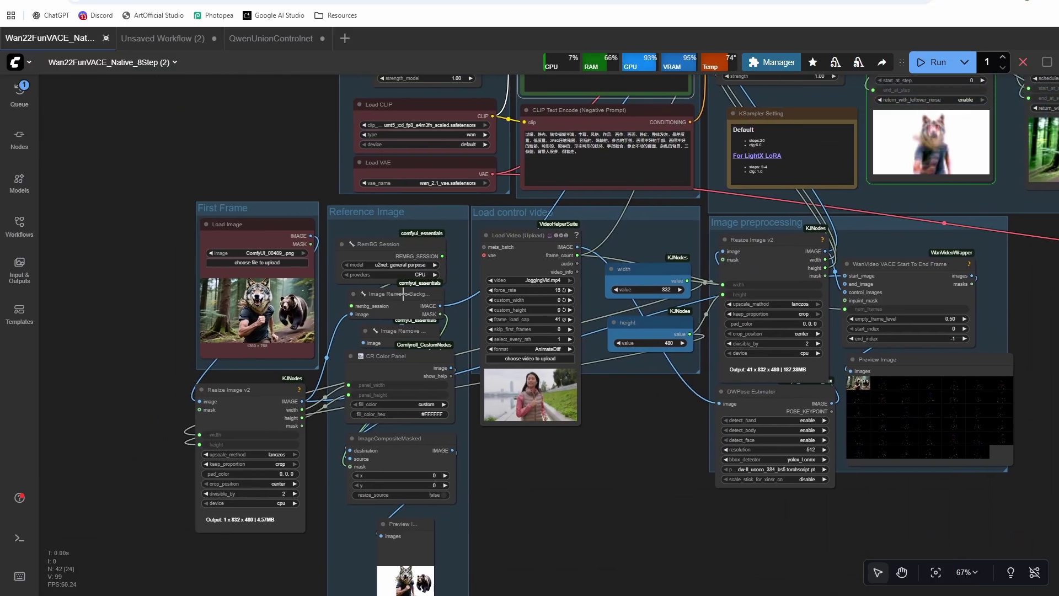
Connect the IMAGE output of the ImageCompositeMasked node to the reference_image input of WanVaceToVideo
{"action": "left_click_drag", "start_coordinate": [404, 294], "coordinate": [408, 293]}
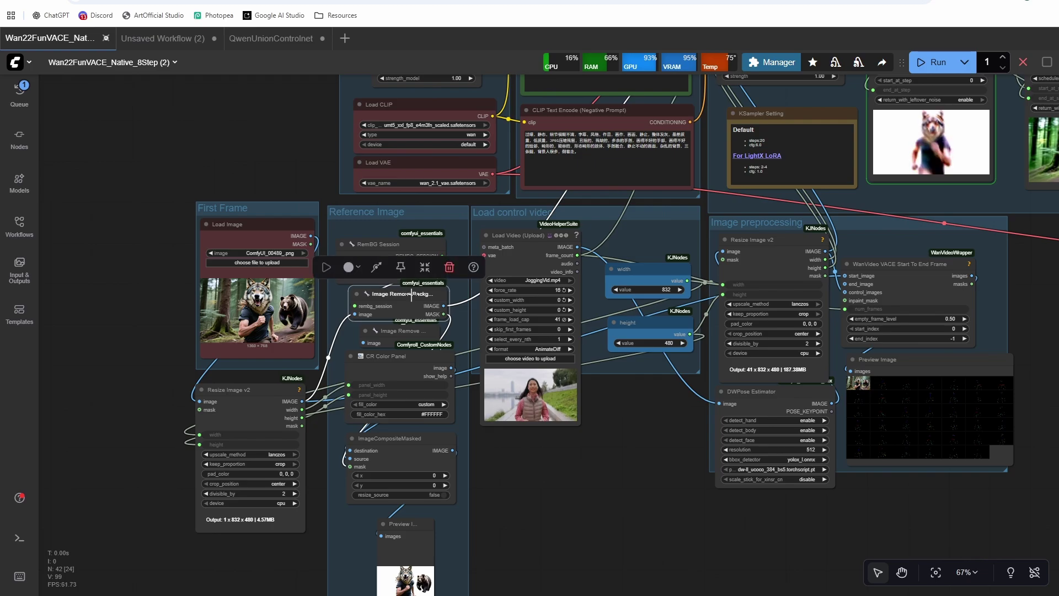
{"action": "left_click", "coordinate": [426, 448]}
{"action": "scroll", "coordinate": [571, 471], "scroll_direction": "down", "scroll_amount": 1}
{"action": "left_click_drag", "start_coordinate": [618, 468], "coordinate": [589, 530]}
{"action": "left_click_drag", "start_coordinate": [432, 523], "coordinate": [575, 334]}
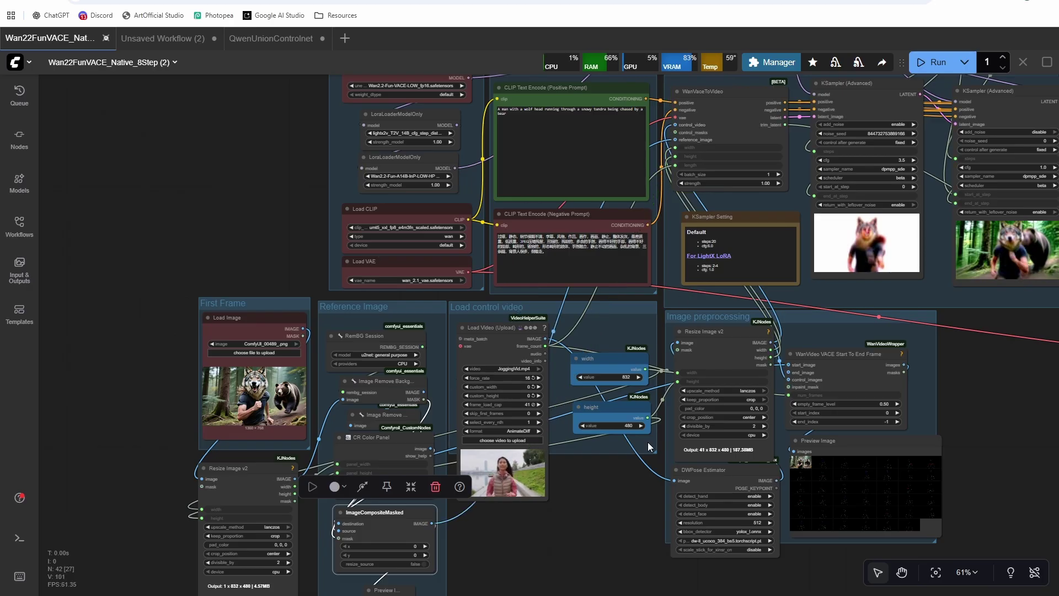
{"action": "left_click_drag", "start_coordinate": [576, 526], "coordinate": [650, 432]}
{"action": "left_click", "coordinate": [559, 460]}
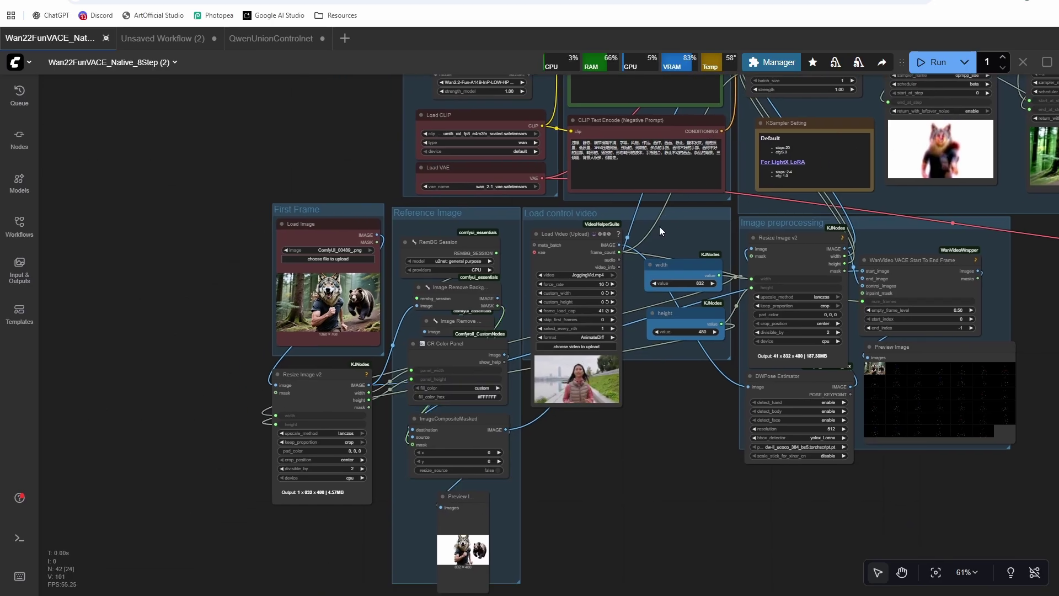
Examine the white-background picture in the Reference Image preview and the wolf-head runner and bear video in the Video Combine node
{"action": "scroll", "coordinate": [660, 230], "scroll_direction": "down", "scroll_amount": 2}
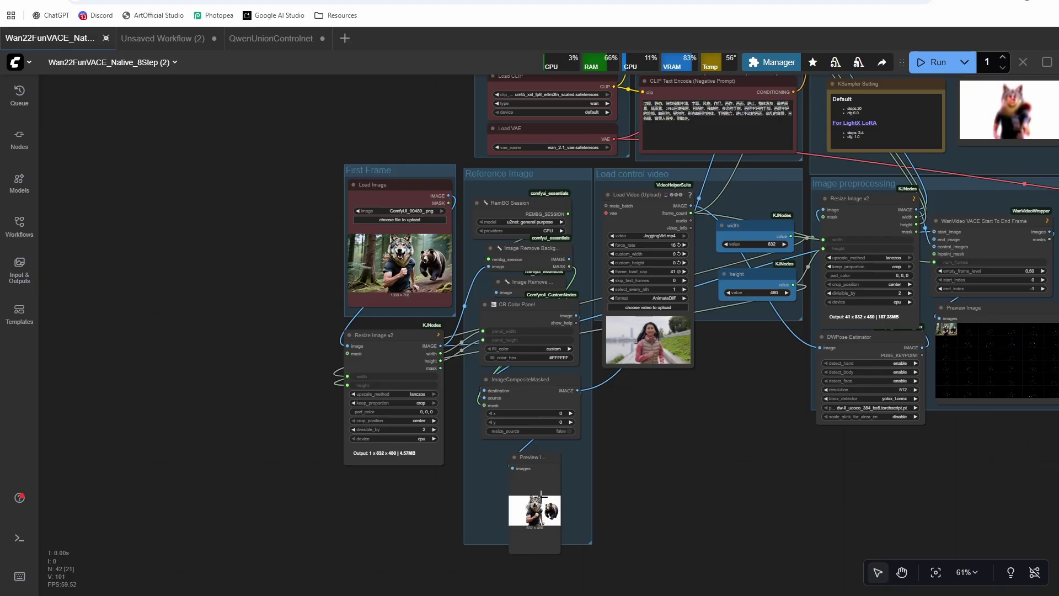
{"action": "scroll", "coordinate": [541, 495], "scroll_direction": "up", "scroll_amount": 4}
{"action": "left_click_drag", "start_coordinate": [787, 384], "coordinate": [451, 536]}
{"action": "scroll", "coordinate": [452, 536], "scroll_direction": "down", "scroll_amount": 4}
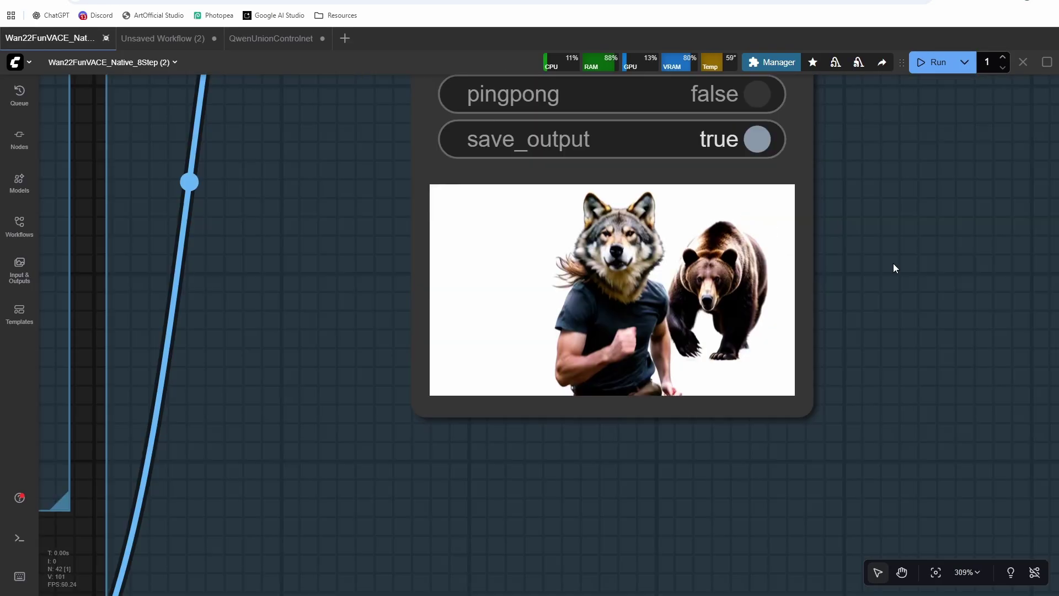
{"action": "scroll", "coordinate": [743, 275], "scroll_direction": "up", "scroll_amount": 5}
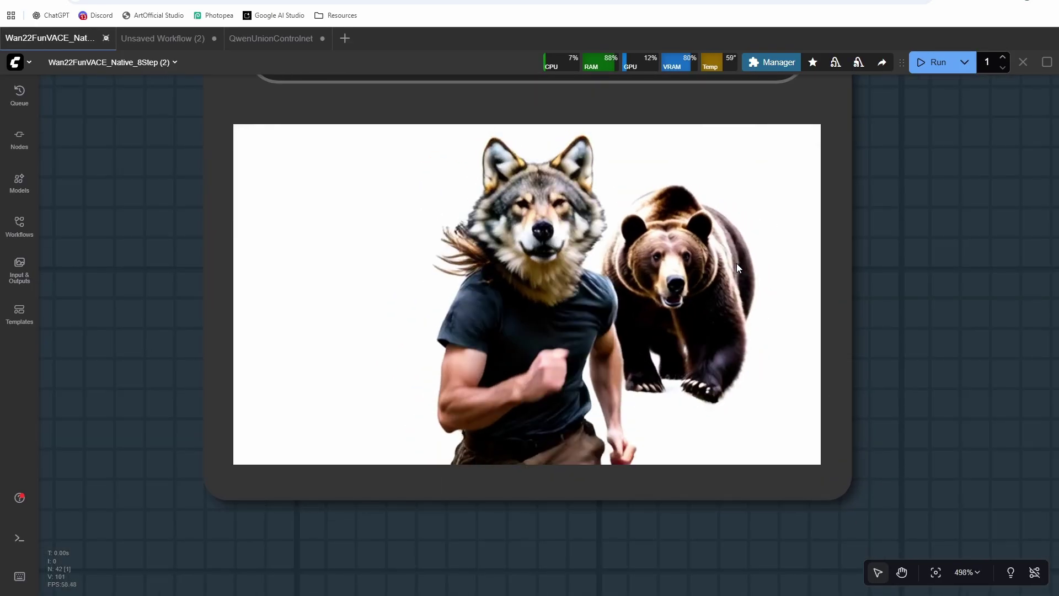
{"action": "scroll", "coordinate": [593, 244], "scroll_direction": "down", "scroll_amount": 1}
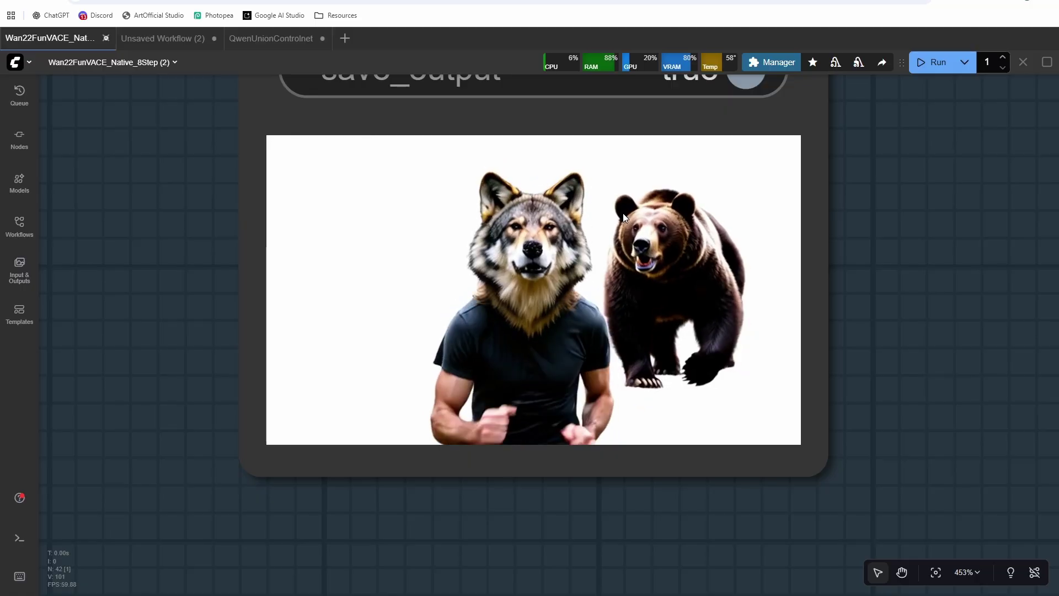
{"action": "scroll", "coordinate": [544, 238], "scroll_direction": "down", "scroll_amount": 2}
{"action": "scroll", "coordinate": [497, 255], "scroll_direction": "up", "scroll_amount": 5}
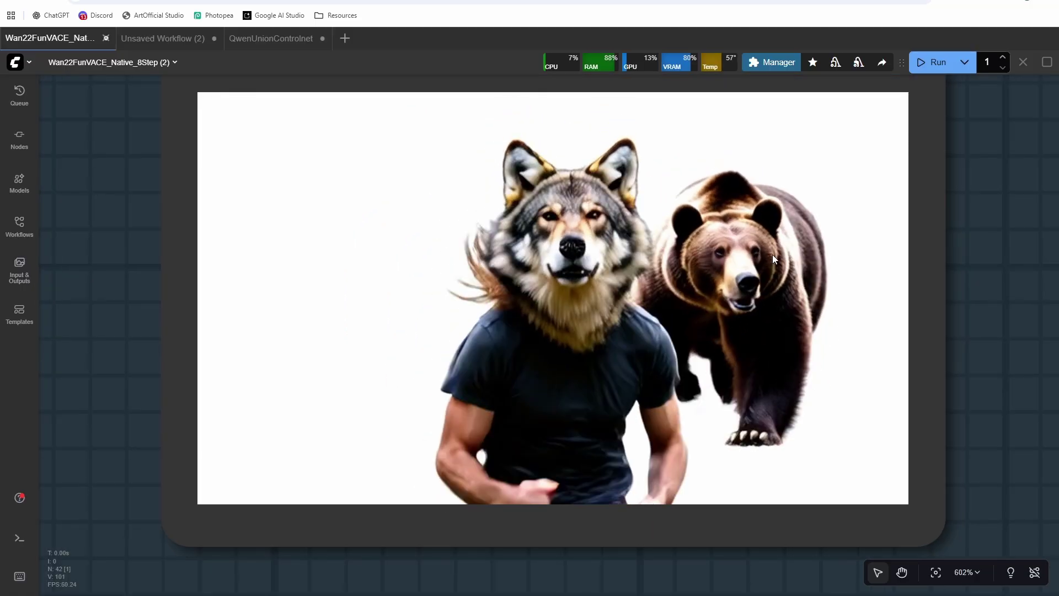
{"action": "scroll", "coordinate": [845, 254], "scroll_direction": "down", "scroll_amount": 12}
{"action": "left_click_drag", "start_coordinate": [452, 303], "coordinate": [895, 290]}
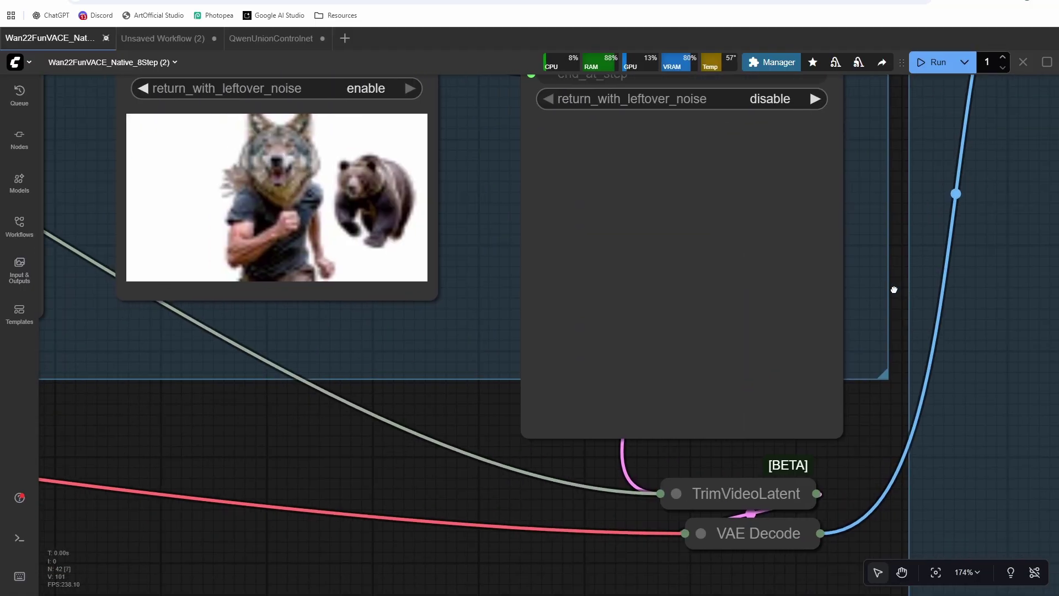
{"action": "scroll", "coordinate": [894, 290], "scroll_direction": "down", "scroll_amount": 10}
{"action": "scroll", "coordinate": [840, 395], "scroll_direction": "up", "scroll_amount": 5}
{"action": "scroll", "coordinate": [451, 339], "scroll_direction": "down", "scroll_amount": 3}
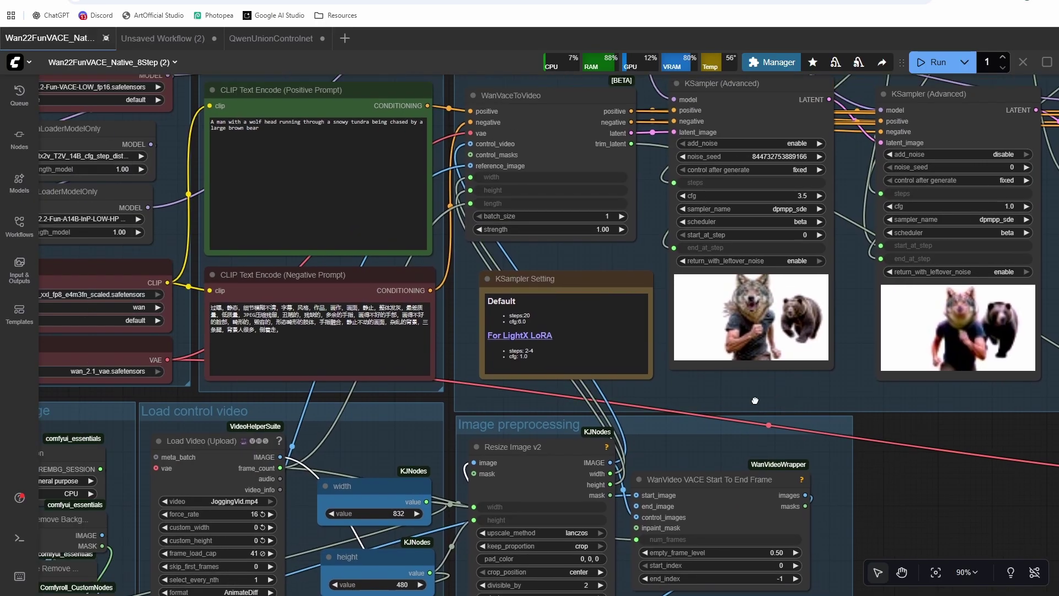
Examine the snowy city street video in the Video Combine node, checking the wolf head, the bear and the background
{"action": "scroll", "coordinate": [889, 349], "scroll_direction": "up", "scroll_amount": 10}
{"action": "scroll", "coordinate": [872, 331], "scroll_direction": "up", "scroll_amount": 5}
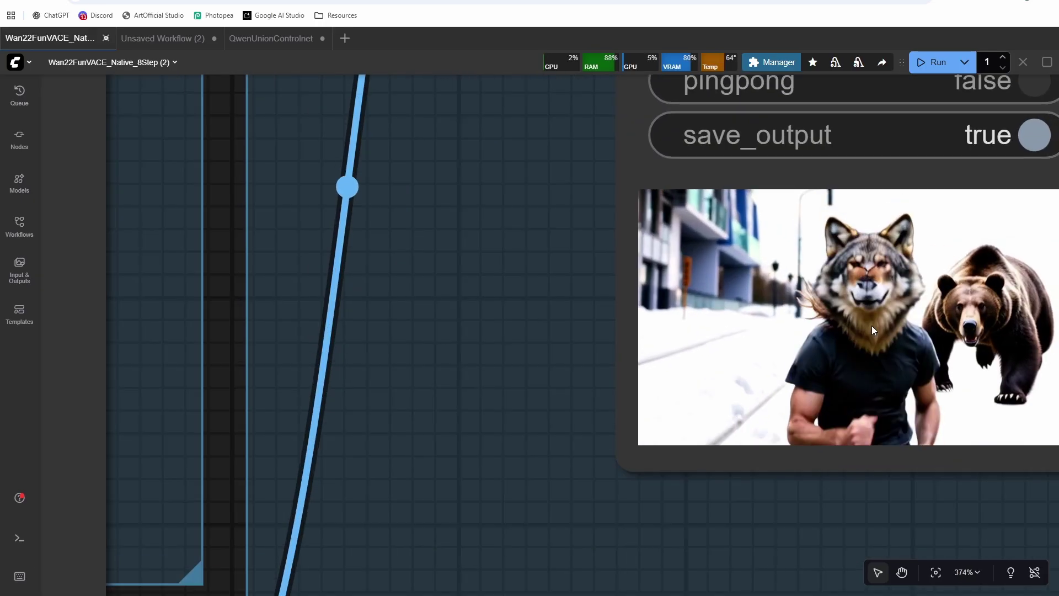
{"action": "scroll", "coordinate": [840, 288], "scroll_direction": "down", "scroll_amount": 4}
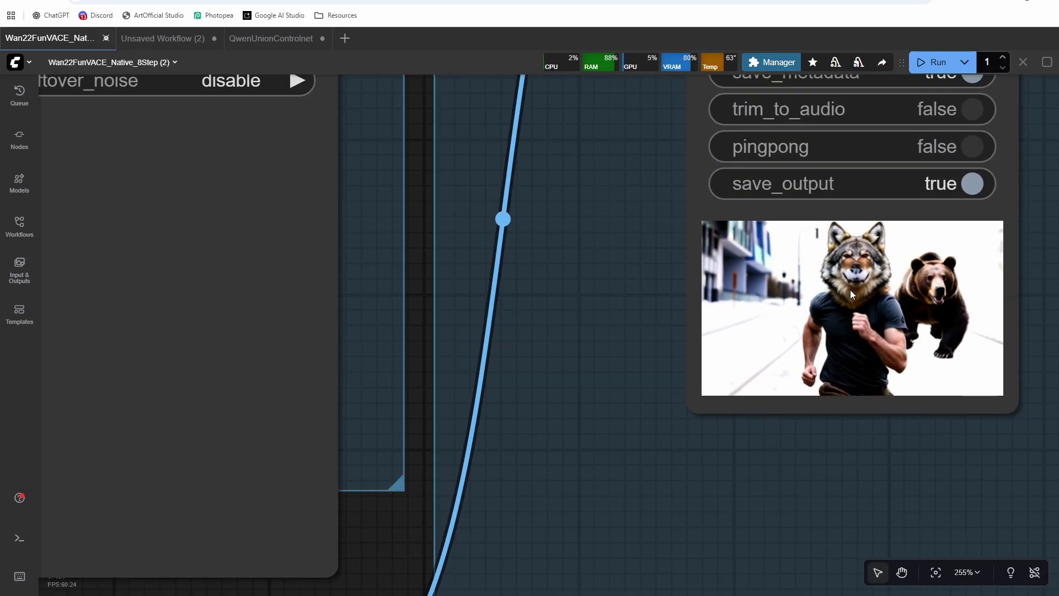
{"action": "scroll", "coordinate": [849, 287], "scroll_direction": "down", "scroll_amount": 8}
{"action": "scroll", "coordinate": [866, 280], "scroll_direction": "up", "scroll_amount": 10}
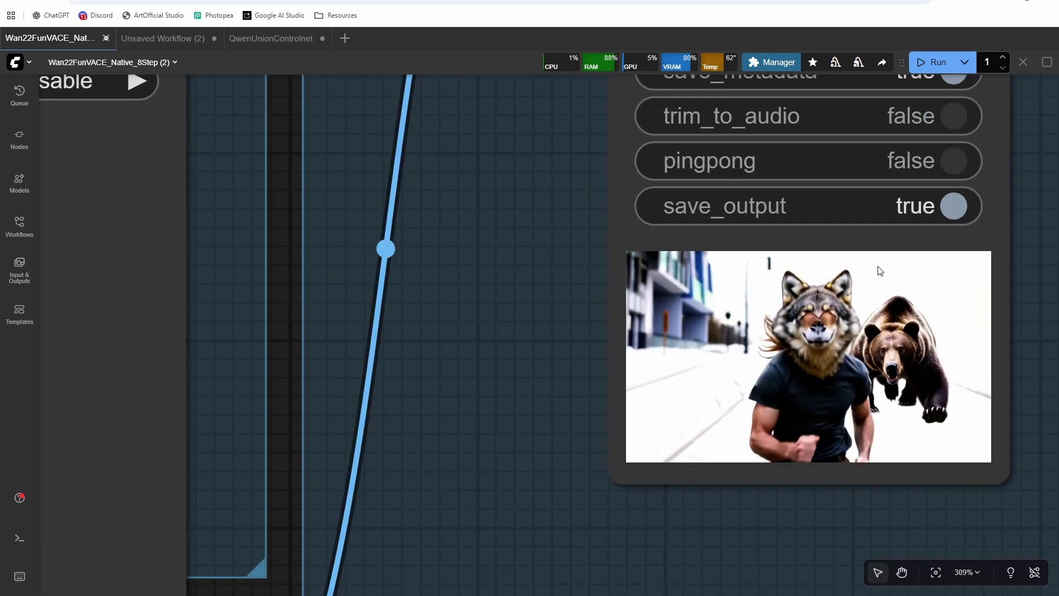
{"action": "scroll", "coordinate": [849, 365], "scroll_direction": "up", "scroll_amount": 8}
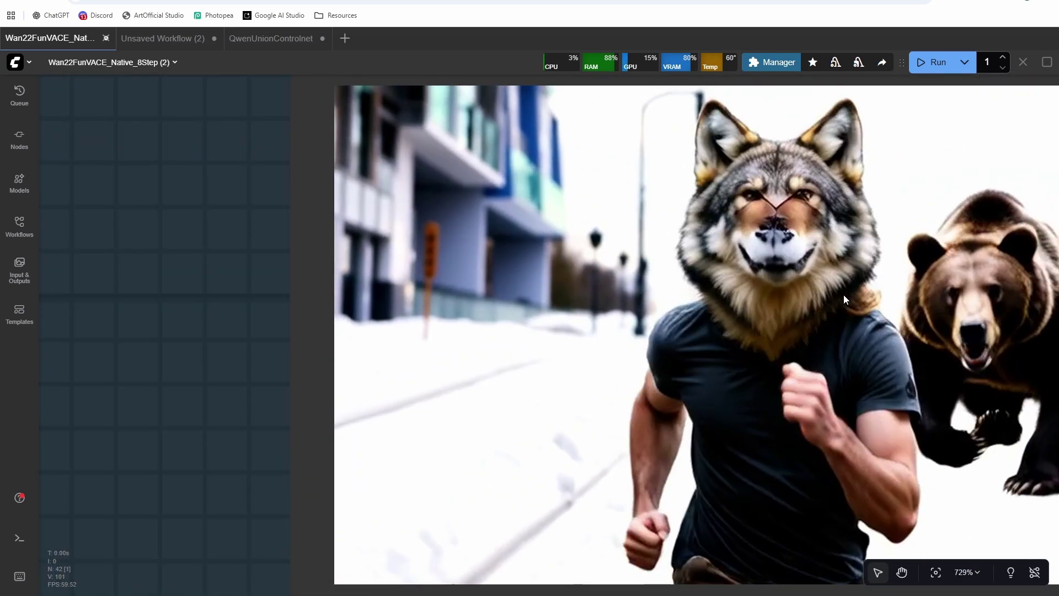
{"action": "scroll", "coordinate": [790, 282], "scroll_direction": "down", "scroll_amount": 15}
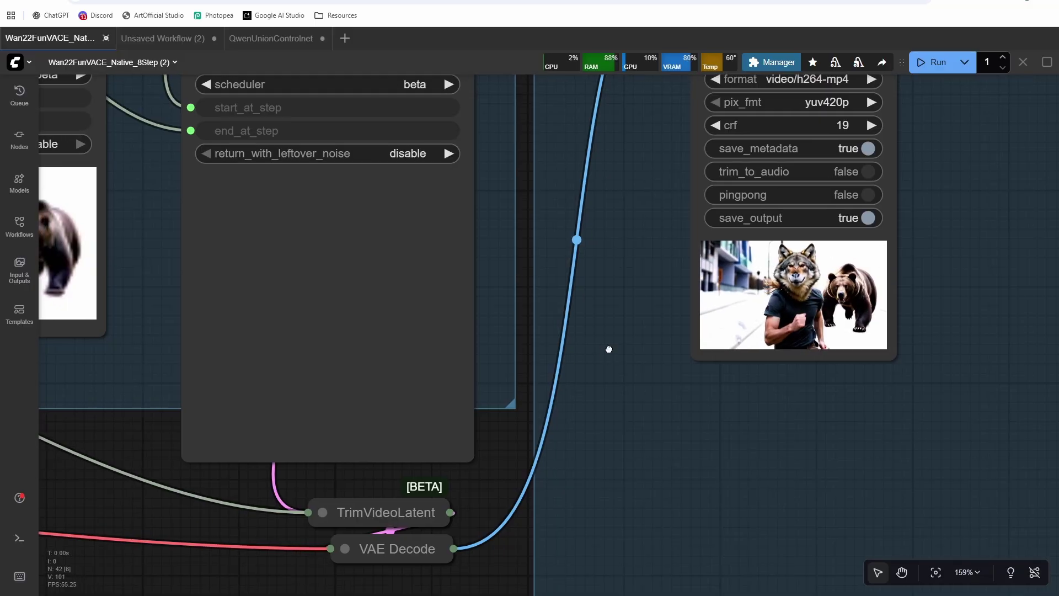
{"action": "scroll", "coordinate": [710, 449], "scroll_direction": "down", "scroll_amount": 4}
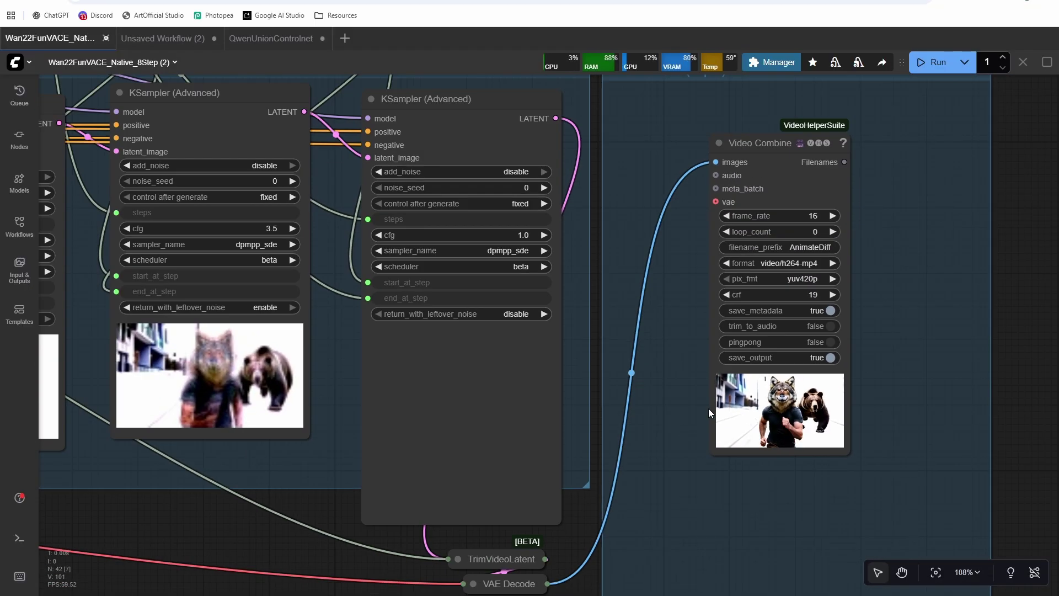
{"action": "scroll", "coordinate": [708, 408], "scroll_direction": "up", "scroll_amount": 8}
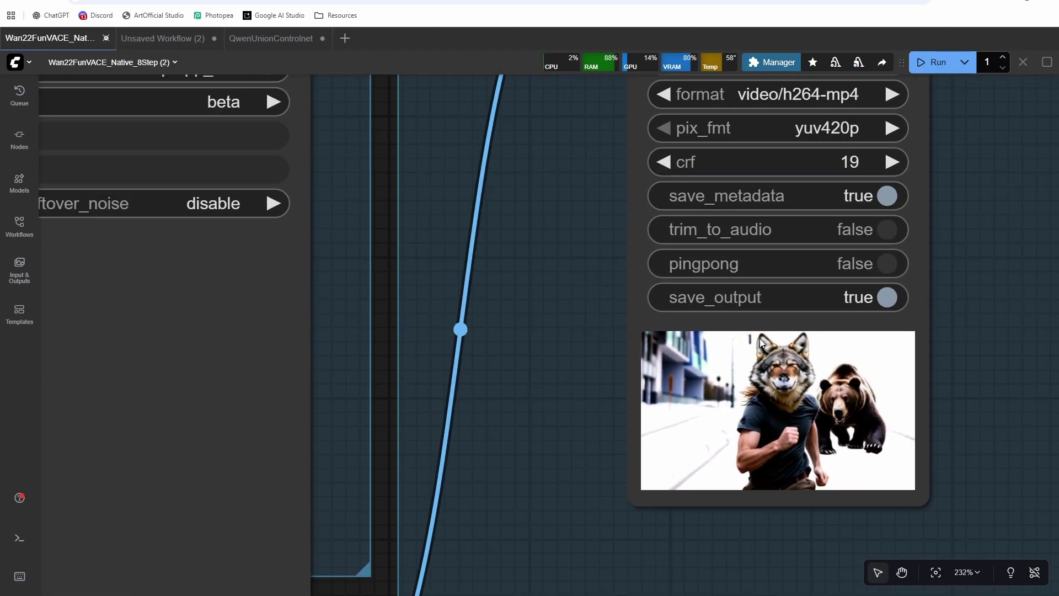
{"action": "scroll", "coordinate": [765, 372], "scroll_direction": "down", "scroll_amount": 3}
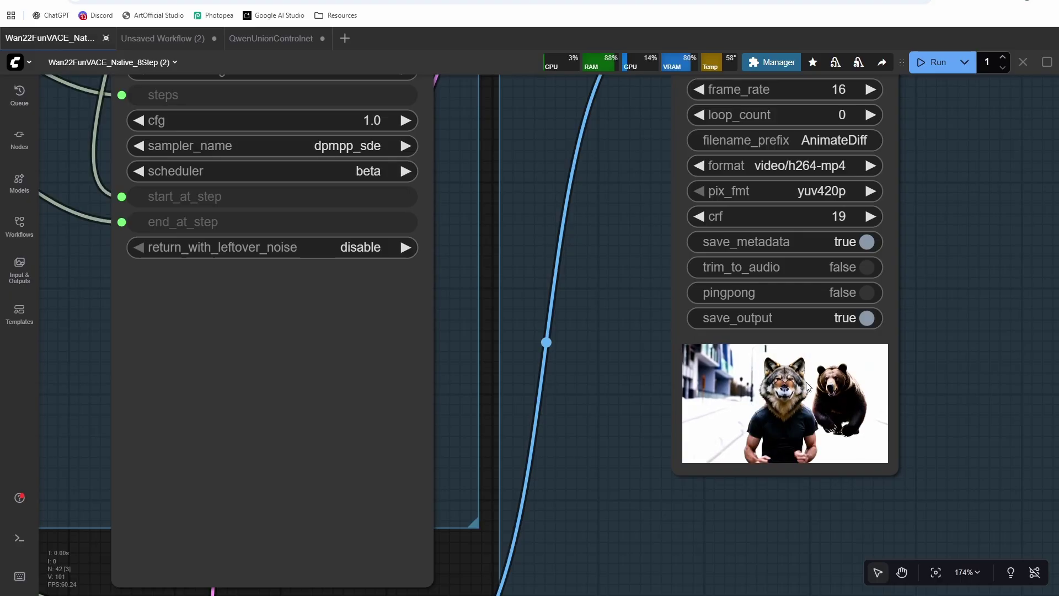
{"action": "scroll", "coordinate": [822, 409], "scroll_direction": "up", "scroll_amount": 11}
{"action": "scroll", "coordinate": [819, 406], "scroll_direction": "down", "scroll_amount": 2}
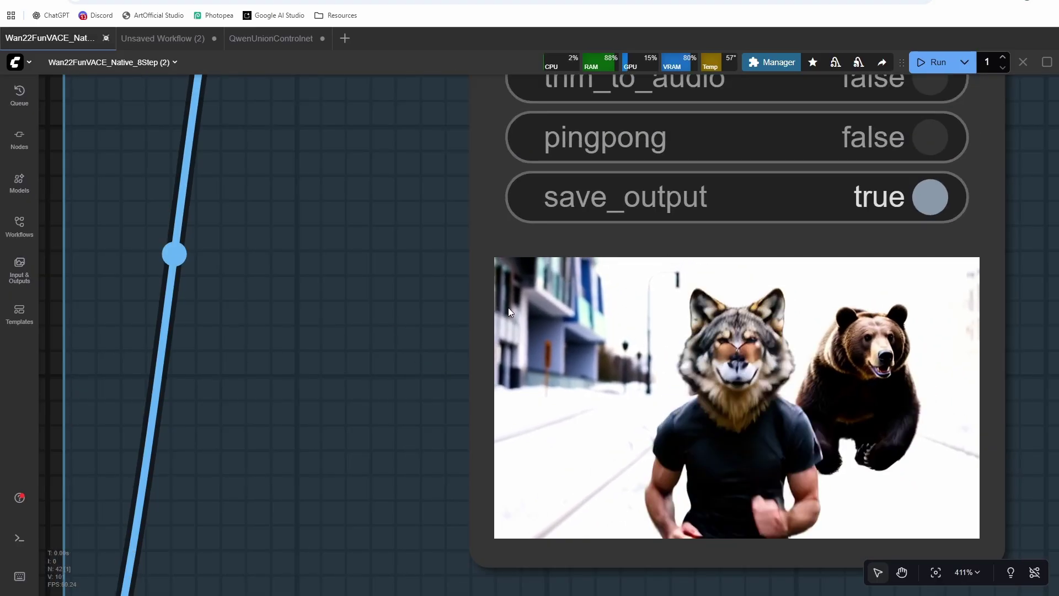
{"action": "scroll", "coordinate": [592, 311], "scroll_direction": "down", "scroll_amount": 3}
{"action": "left_click_drag", "start_coordinate": [461, 356], "coordinate": [814, 310]}
{"action": "scroll", "coordinate": [745, 334], "scroll_direction": "down", "scroll_amount": 3}
{"action": "left_click_drag", "start_coordinate": [745, 335], "coordinate": [463, 324]}
{"action": "scroll", "coordinate": [700, 340], "scroll_direction": "down", "scroll_amount": 2}
{"action": "scroll", "coordinate": [702, 332], "scroll_direction": "up", "scroll_amount": 8}
{"action": "scroll", "coordinate": [703, 327], "scroll_direction": "up", "scroll_amount": 1}
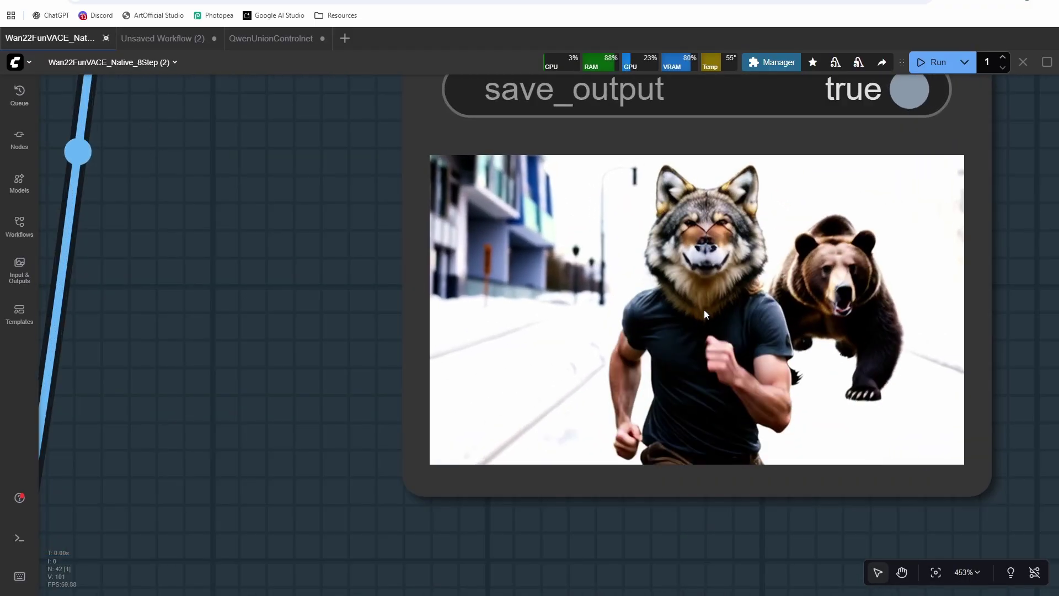
{"action": "scroll", "coordinate": [704, 311], "scroll_direction": "down", "scroll_amount": 2}
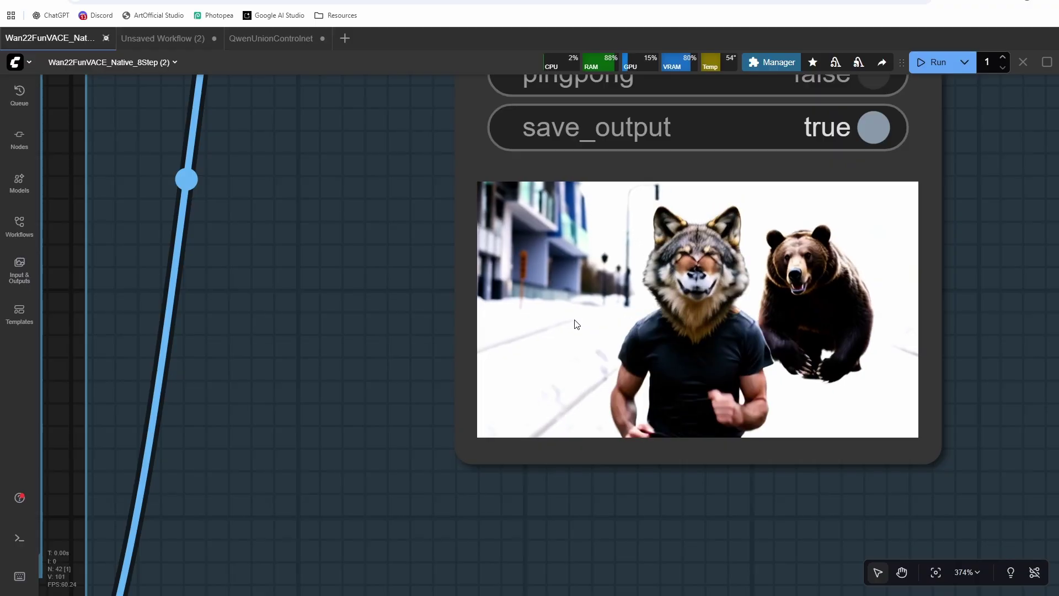
Bypass all nodes in the Load control video and Image preprocessing groups, including the width and height nodes
{"action": "scroll", "coordinate": [575, 331], "scroll_direction": "down", "scroll_amount": 12}
{"action": "left_click_drag", "start_coordinate": [927, 397], "coordinate": [941, 330]}
{"action": "scroll", "coordinate": [941, 330], "scroll_direction": "down", "scroll_amount": 3}
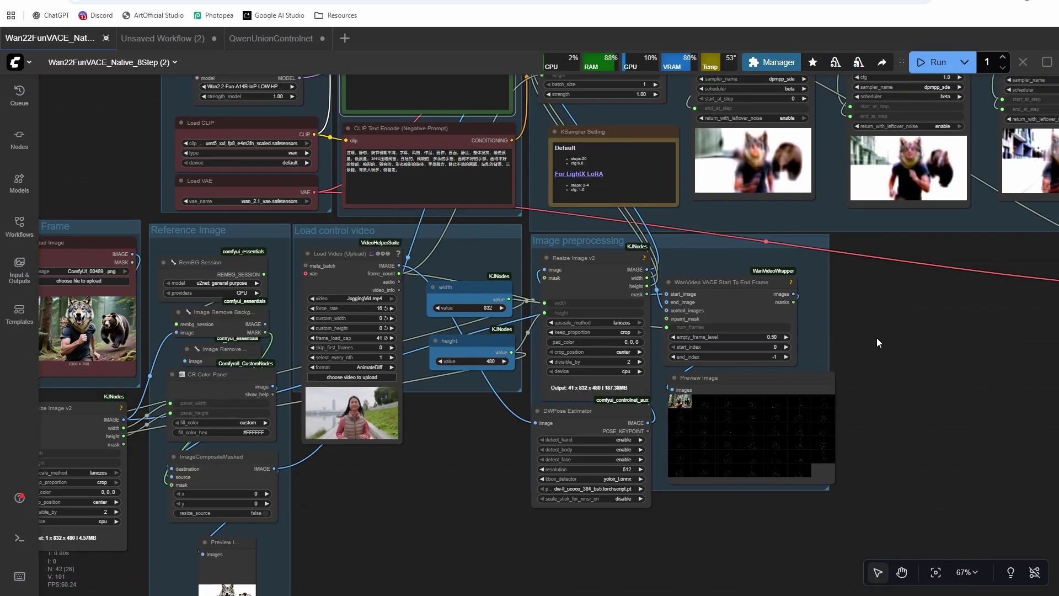
{"action": "left_click_drag", "start_coordinate": [495, 516], "coordinate": [660, 452]}
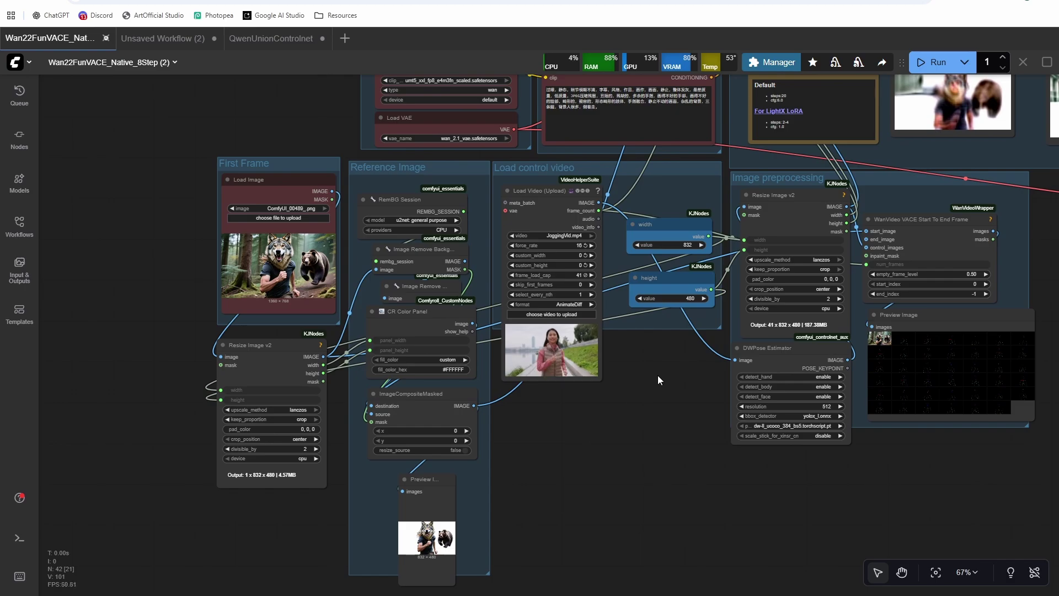
{"action": "left_click_drag", "start_coordinate": [997, 449], "coordinate": [829, 479]}
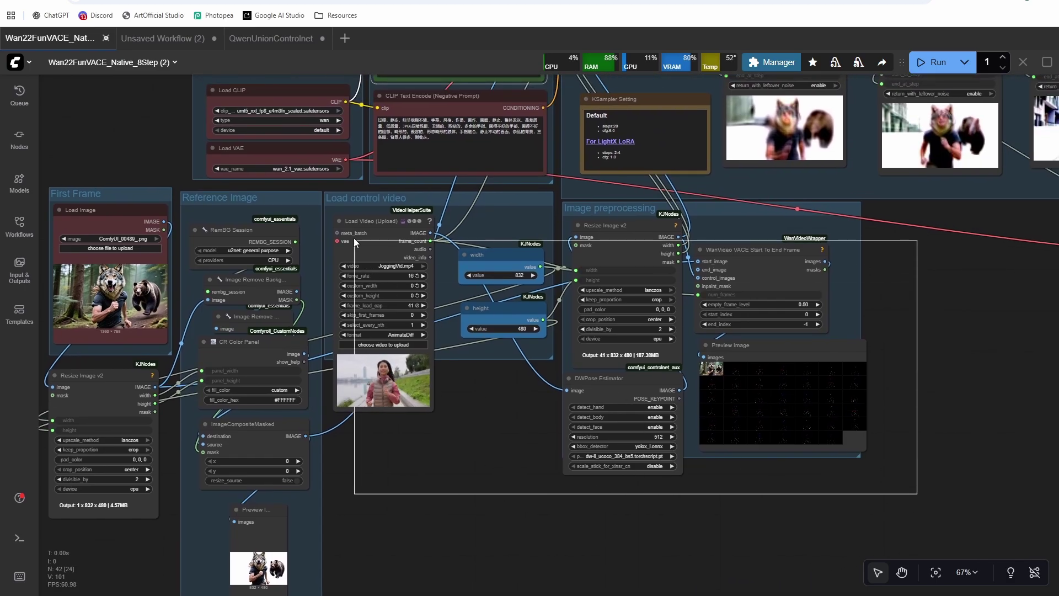
{"action": "left_click_drag", "start_coordinate": [340, 207], "coordinate": [341, 207]}
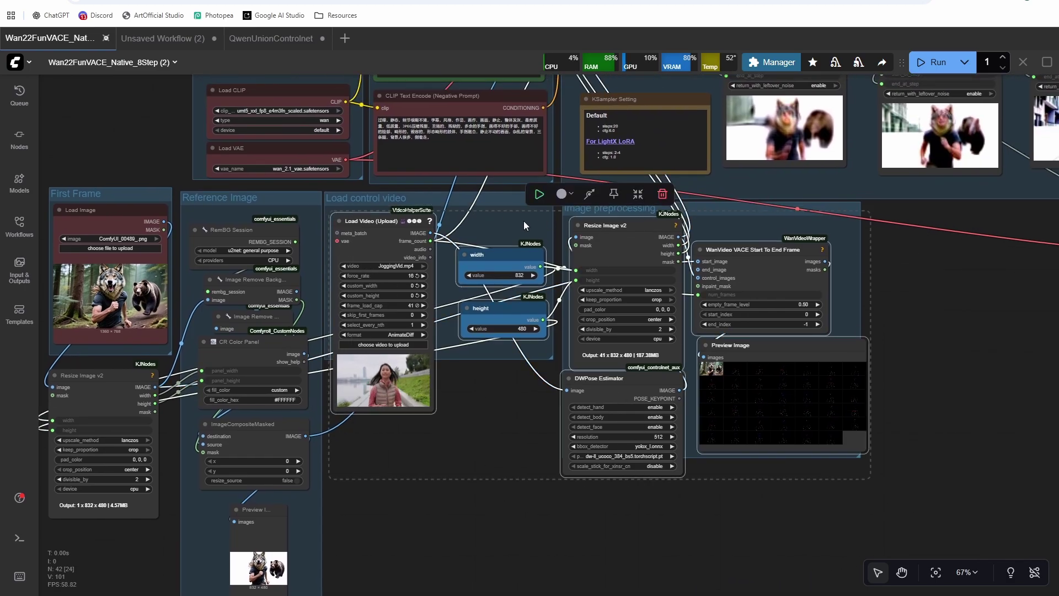
{"action": "left_click", "coordinate": [590, 200]}
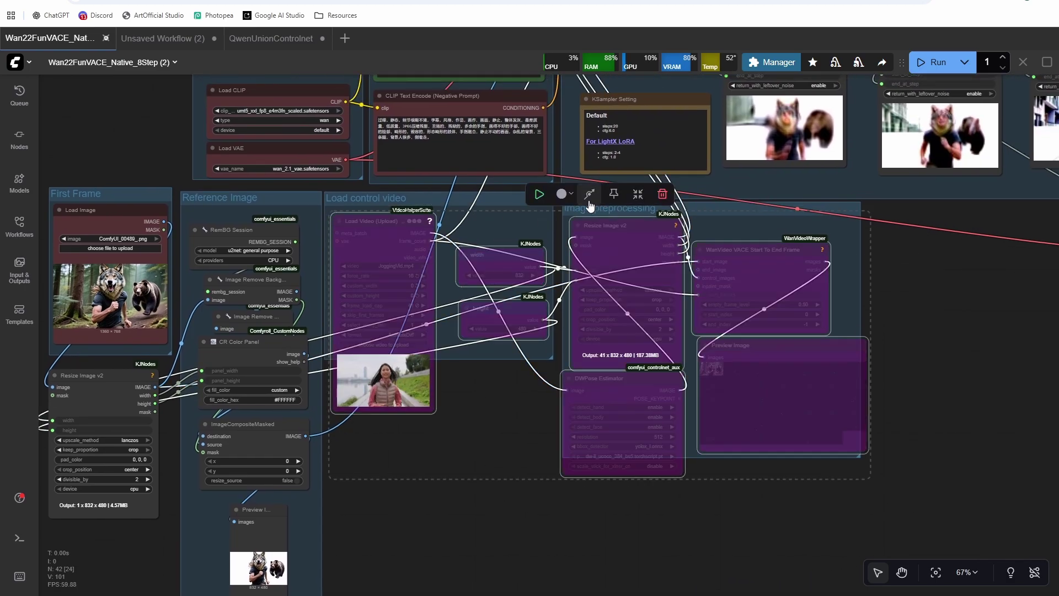
{"action": "left_click", "coordinate": [481, 489]}
Bypass all nodes in the Reference Image group, from RemBG Session down to the preview
{"action": "left_click_drag", "start_coordinate": [452, 442], "coordinate": [637, 446]}
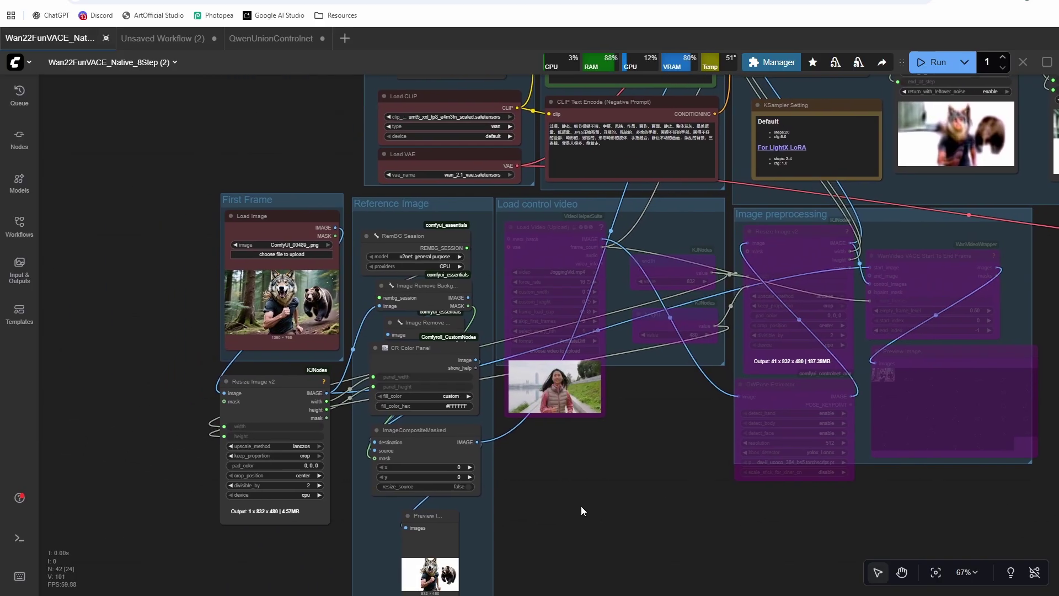
{"action": "left_click_drag", "start_coordinate": [499, 580], "coordinate": [584, 469]}
{"action": "scroll", "coordinate": [618, 443], "scroll_direction": "up", "scroll_amount": 1}
{"action": "scroll", "coordinate": [620, 441], "scroll_direction": "down", "scroll_amount": 1}
{"action": "left_click_drag", "start_coordinate": [671, 403], "coordinate": [685, 464]}
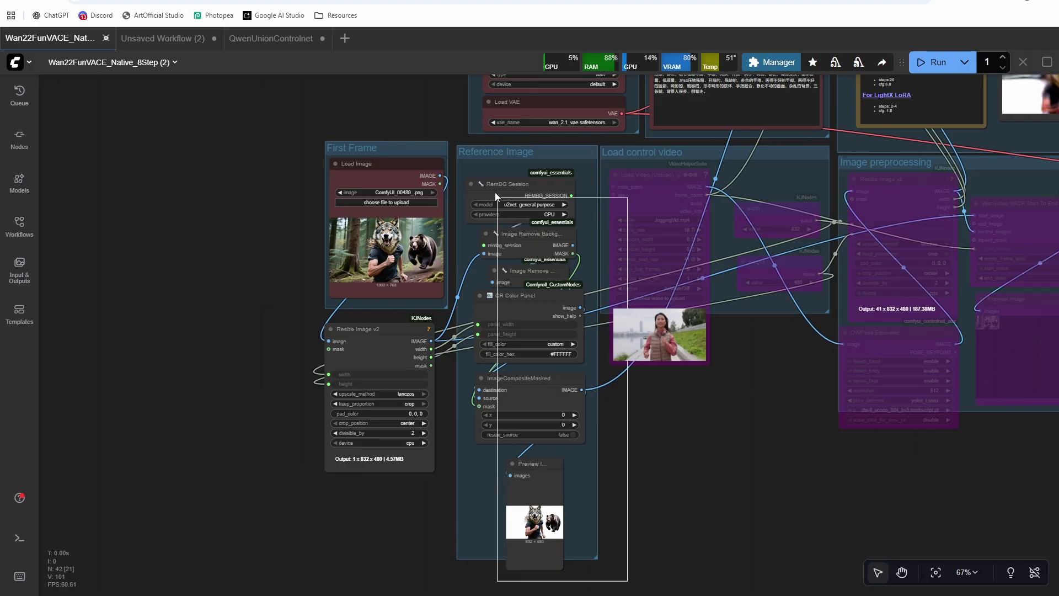
{"action": "left_click_drag", "start_coordinate": [495, 192], "coordinate": [492, 187]}
{"action": "left_click", "coordinate": [577, 149]}
{"action": "left_click", "coordinate": [660, 469]}
{"action": "left_click_drag", "start_coordinate": [690, 435], "coordinate": [691, 469]}
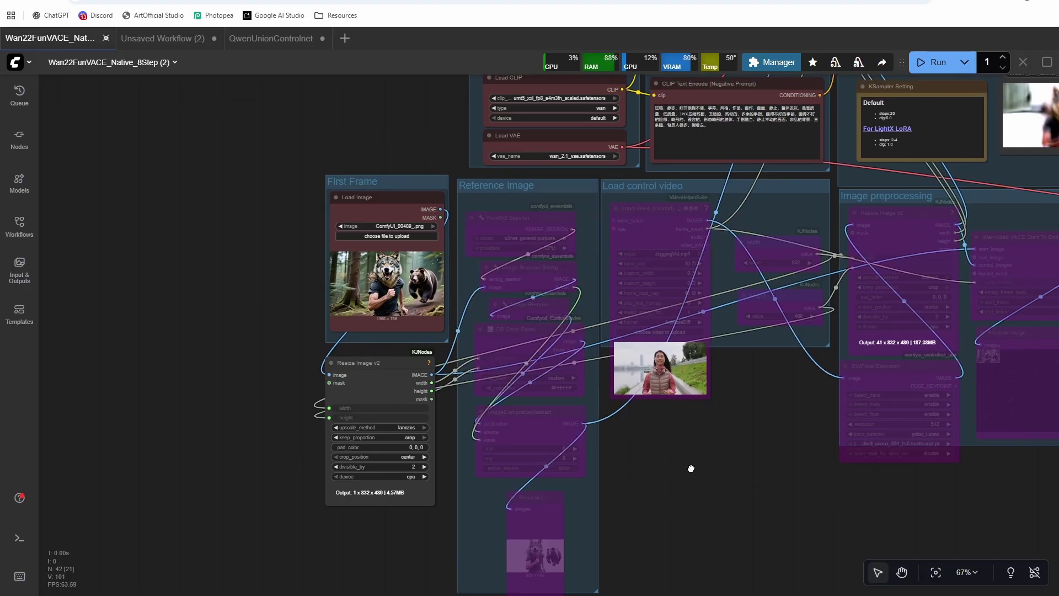
Load WolfGlow.png into the First Frame group's Load Image node and inspect it
{"action": "scroll", "coordinate": [691, 469], "scroll_direction": "up", "scroll_amount": 2}
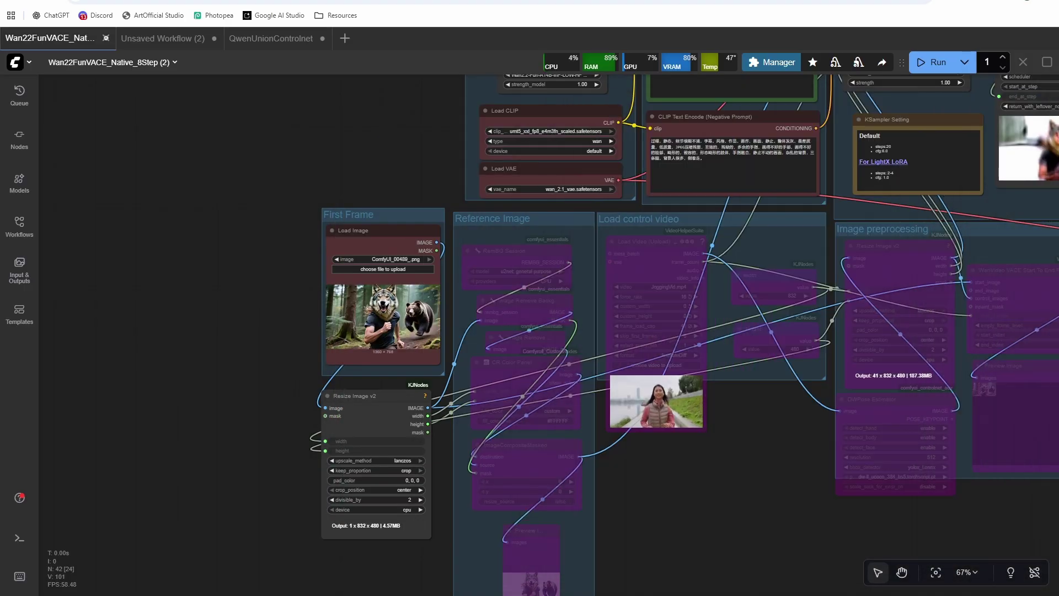
{"action": "left_click_drag", "start_coordinate": [508, 384], "coordinate": [407, 303]}
{"action": "scroll", "coordinate": [406, 292], "scroll_direction": "up", "scroll_amount": 5}
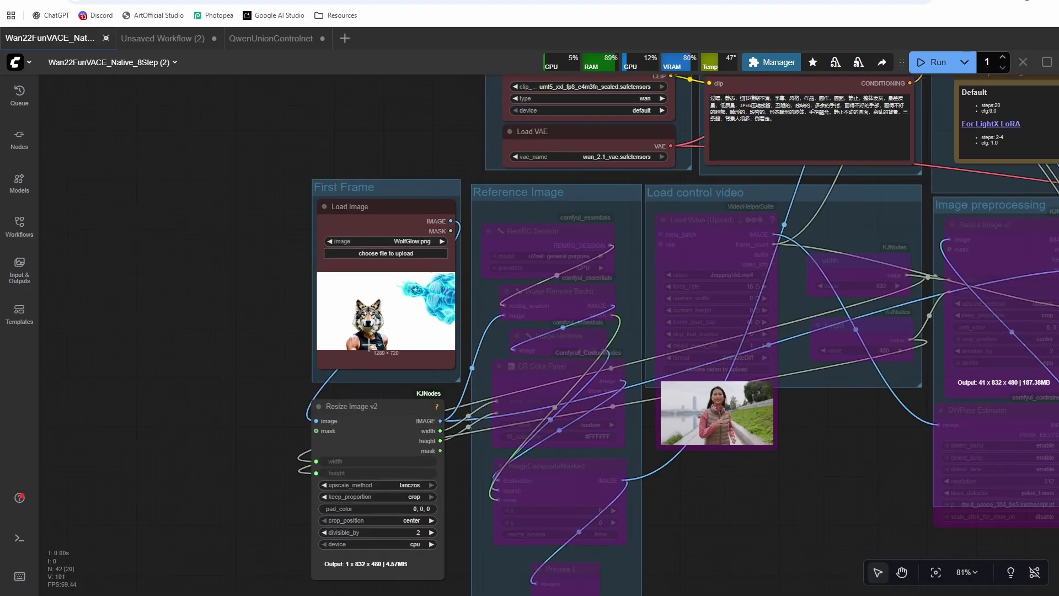
{"action": "scroll", "coordinate": [462, 287], "scroll_direction": "up", "scroll_amount": 3}
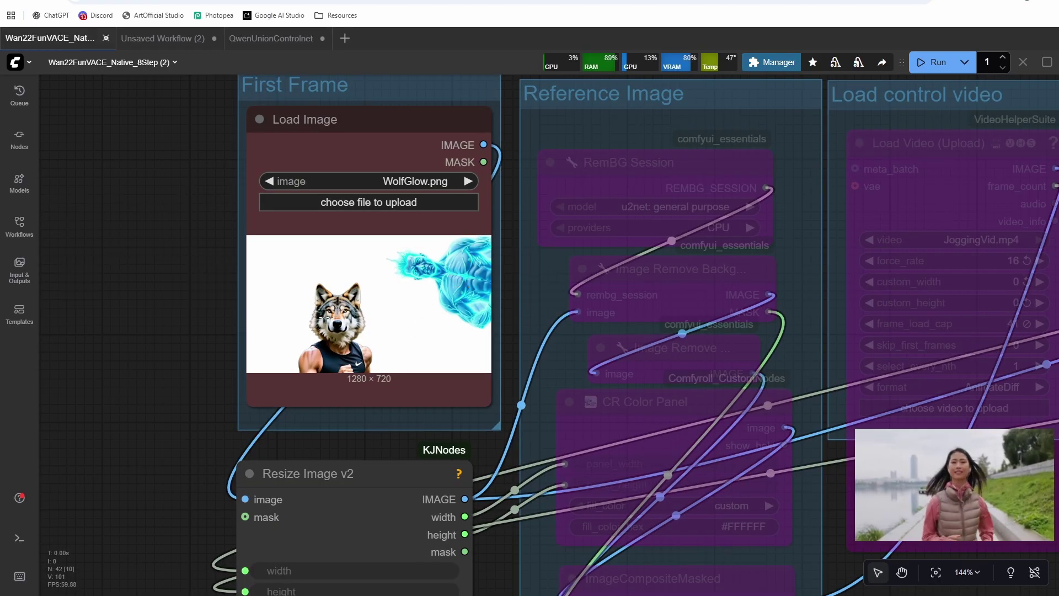
Feed the WanVaceToVideo reference_image from the Resize Image v2 node below the First Frame group and disconnect control_video
{"action": "scroll", "coordinate": [331, 317], "scroll_direction": "down", "scroll_amount": 8}
{"action": "left_click_drag", "start_coordinate": [710, 425], "coordinate": [604, 531]}
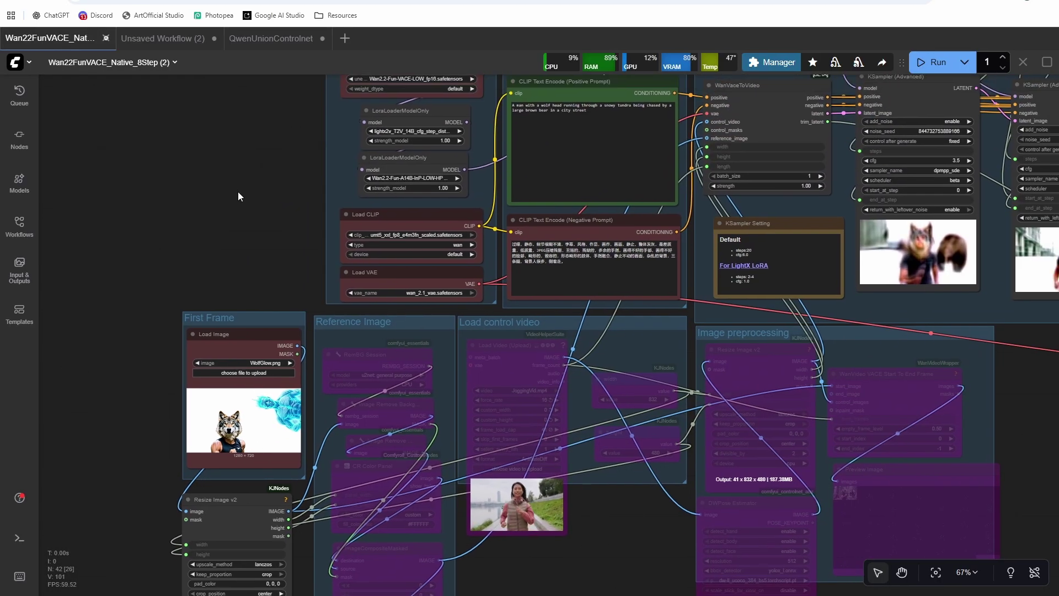
{"action": "left_click_drag", "start_coordinate": [239, 195], "coordinate": [275, 249]}
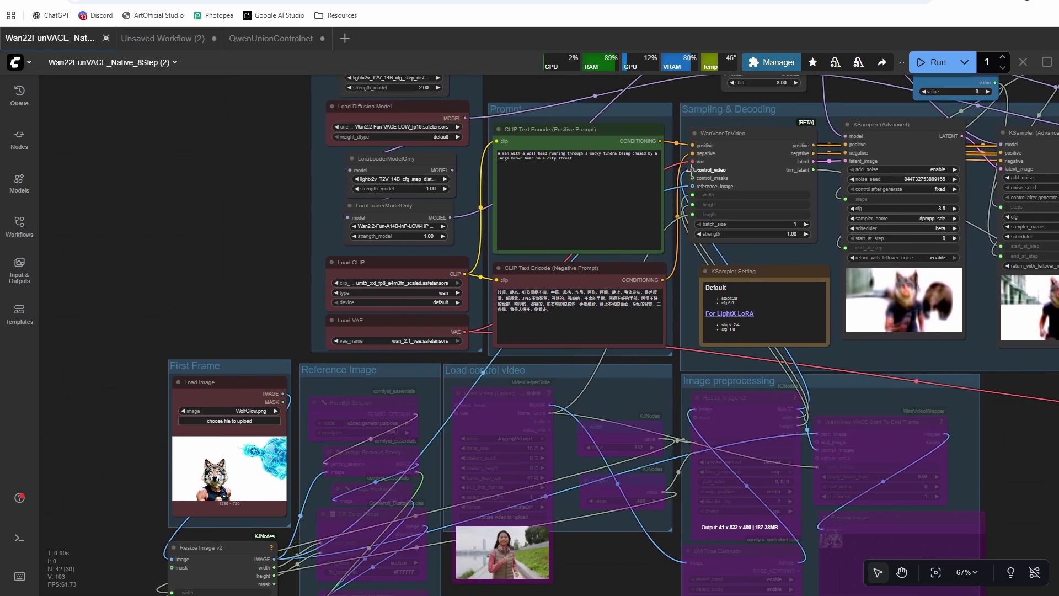
{"action": "left_click_drag", "start_coordinate": [810, 335], "coordinate": [810, 335]}
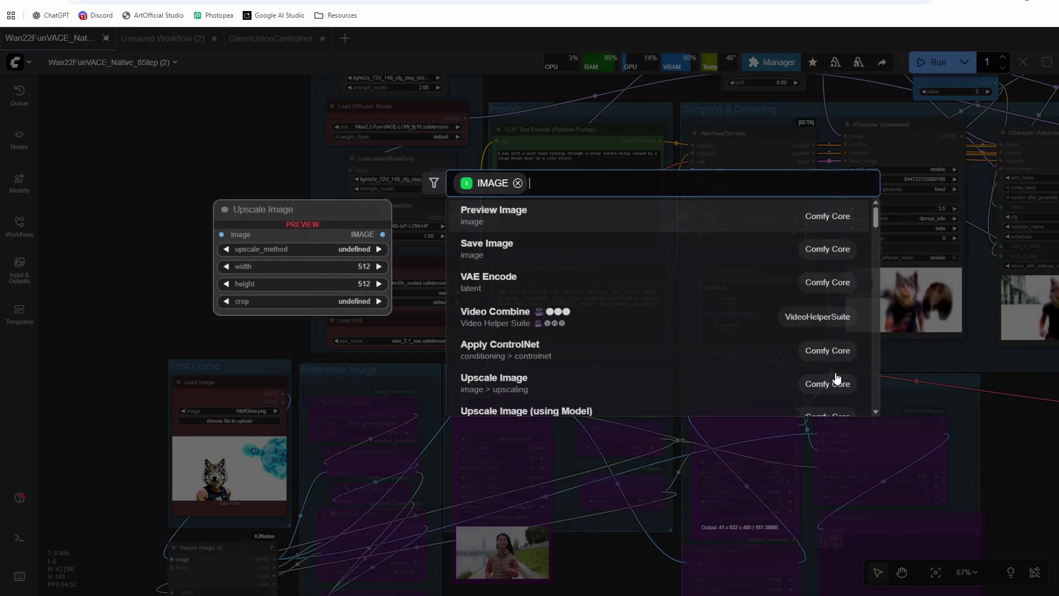
{"action": "key", "text": "Escape"}
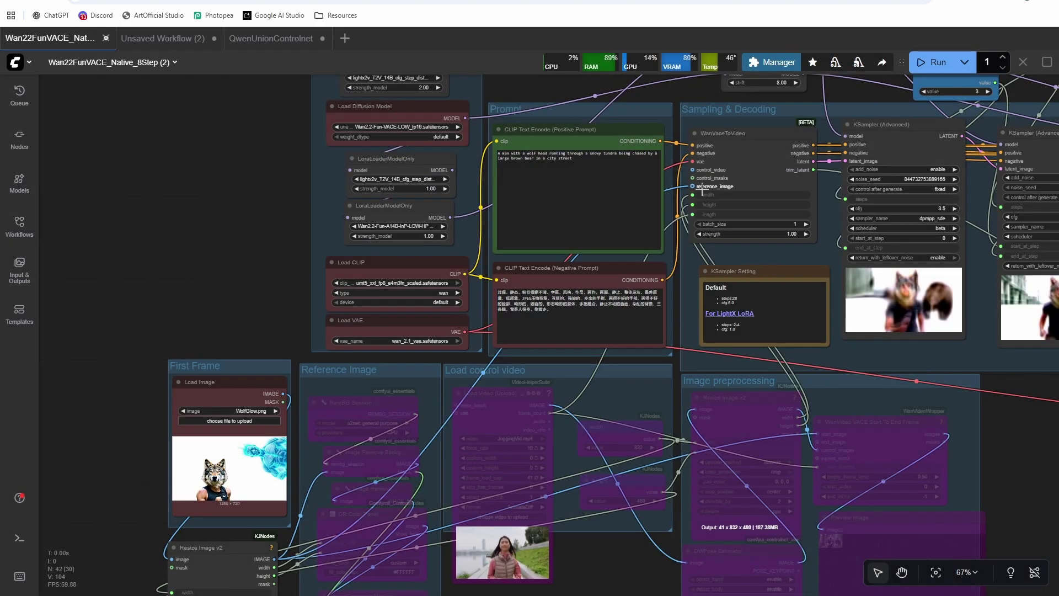
Move the height and width nodes beside the Resize Image v2 node below the First Frame group and remove their bypass
{"action": "left_click_drag", "start_coordinate": [135, 522], "coordinate": [182, 370]}
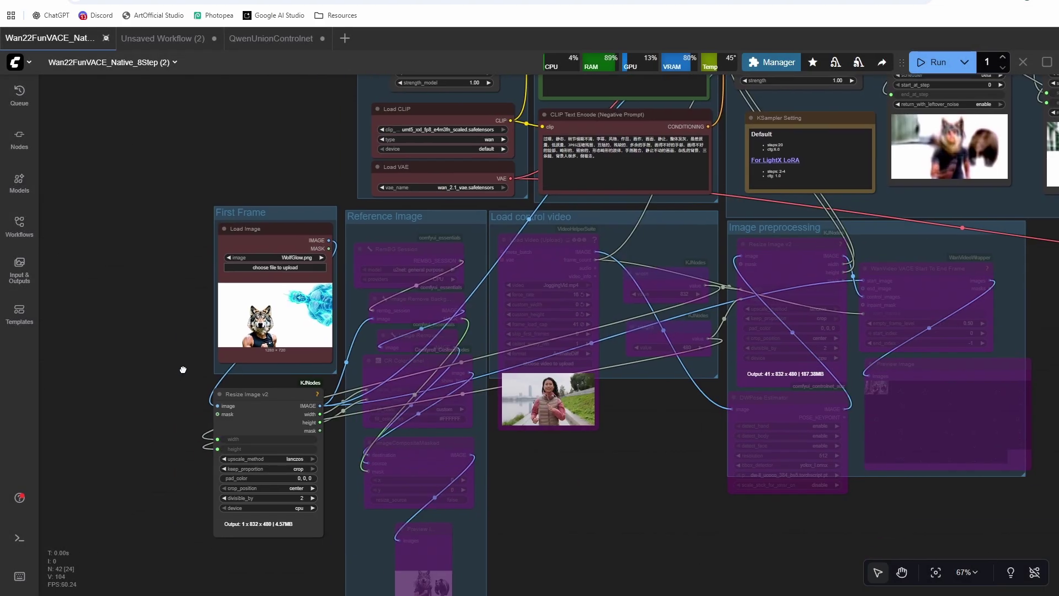
{"action": "left_click_drag", "start_coordinate": [663, 387], "coordinate": [117, 486]}
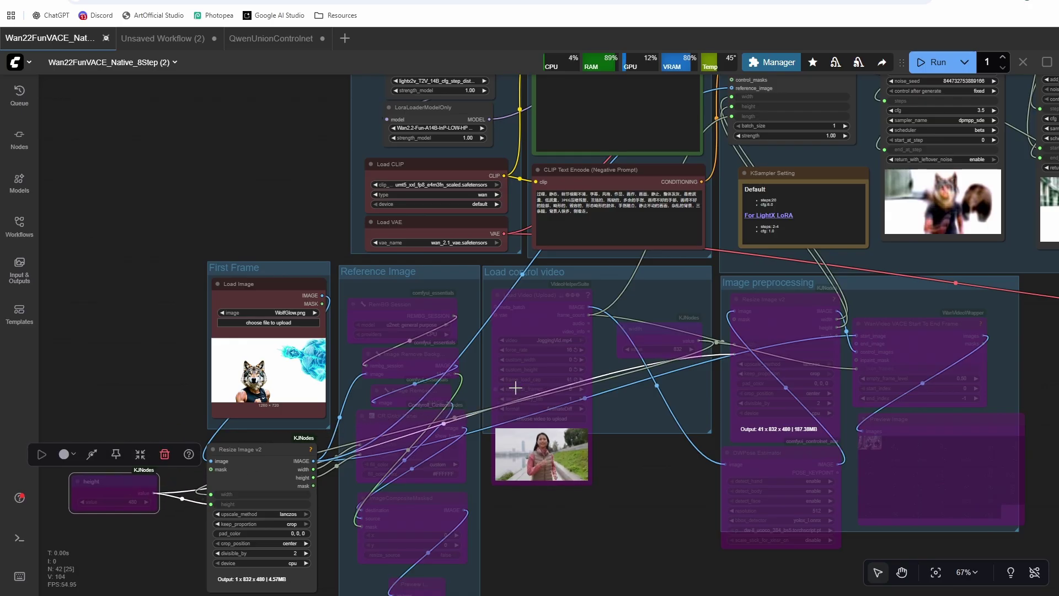
{"action": "left_click_drag", "start_coordinate": [644, 336], "coordinate": [106, 436]}
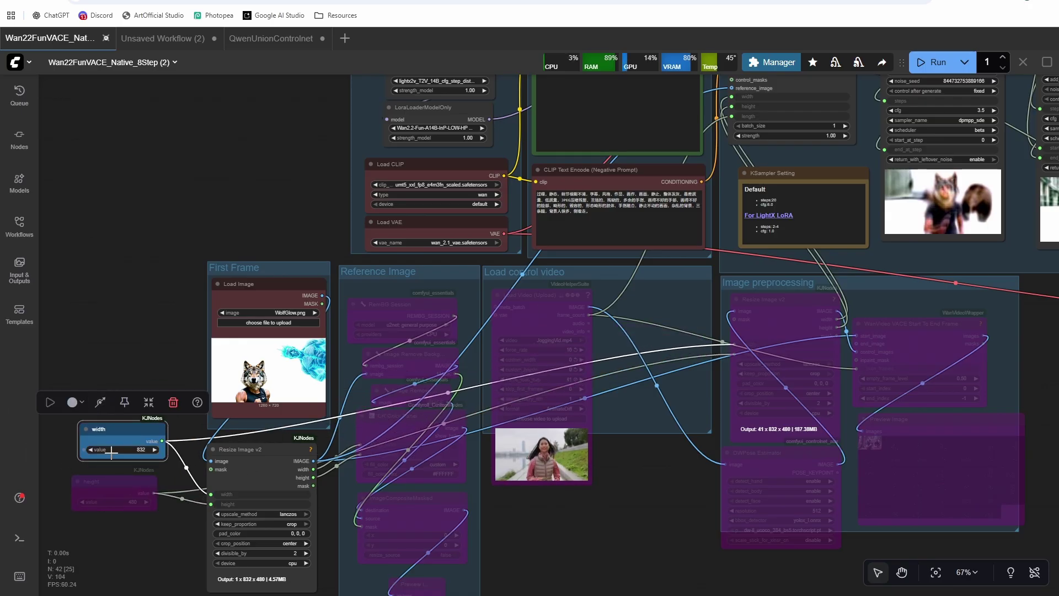
{"action": "left_click", "coordinate": [106, 484]}
{"action": "left_click_drag", "start_coordinate": [122, 353], "coordinate": [213, 293]}
{"action": "scroll", "coordinate": [194, 325], "scroll_direction": "up", "scroll_amount": 5}
{"action": "left_click", "coordinate": [195, 327]}
{"action": "scroll", "coordinate": [232, 300], "scroll_direction": "down", "scroll_amount": 6}
{"action": "left_click_drag", "start_coordinate": [621, 424], "coordinate": [528, 500]}
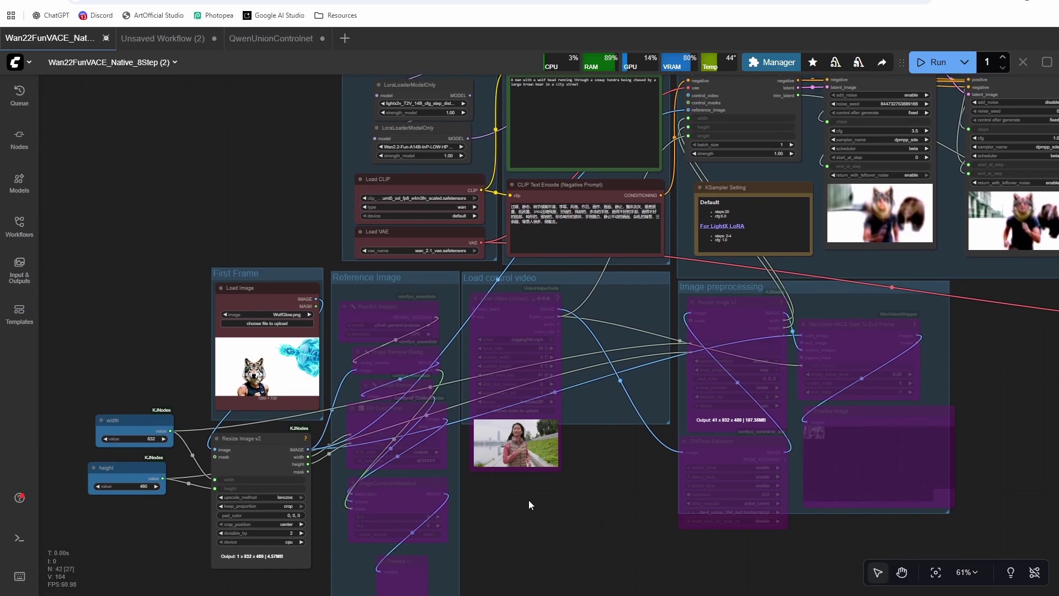
Link the WanVaceToVideo width and height inputs directly to the width and height nodes, and set its disconnected length to 61
{"action": "left_click_drag", "start_coordinate": [588, 484], "coordinate": [586, 488]}
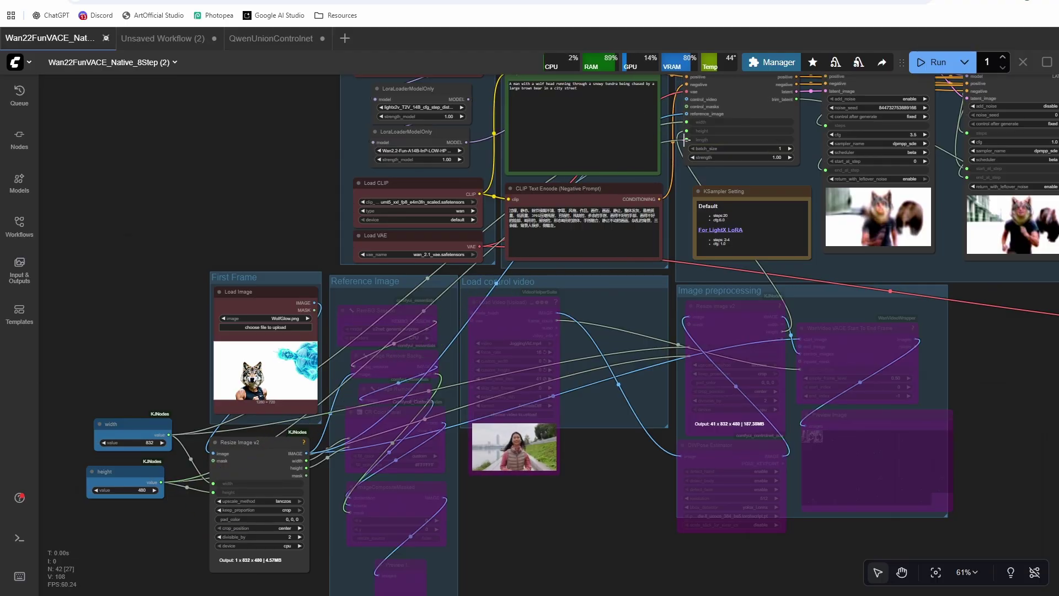
{"action": "scroll", "coordinate": [727, 359], "scroll_direction": "up", "scroll_amount": 4}
{"action": "scroll", "coordinate": [729, 356], "scroll_direction": "up", "scroll_amount": 2}
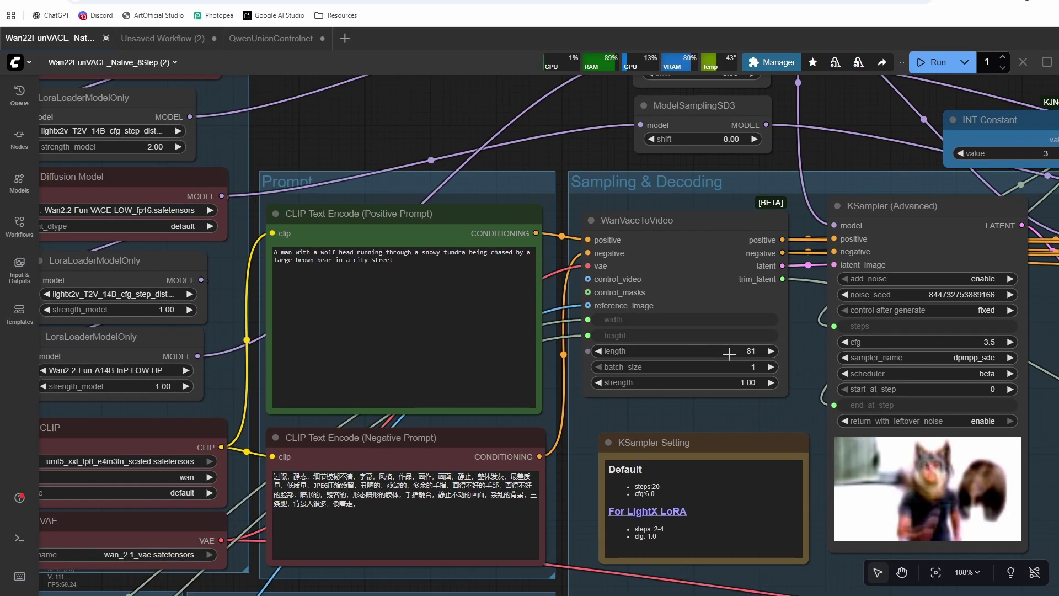
{"action": "left_click", "coordinate": [729, 352]}
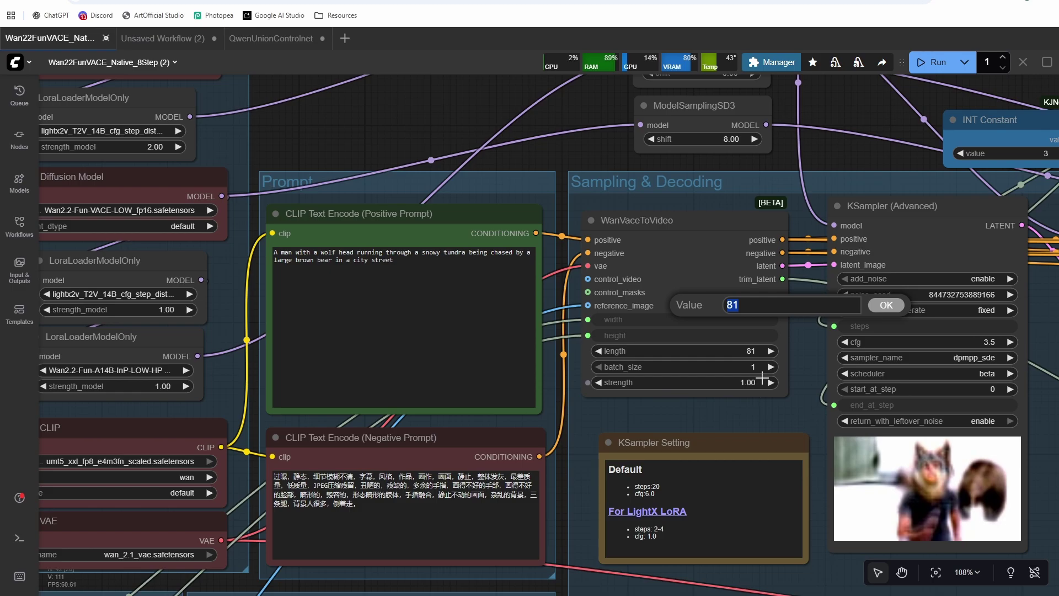
{"action": "type", "text": "61"}
{"action": "key", "text": "Return"}
{"action": "scroll", "coordinate": [747, 389], "scroll_direction": "down", "scroll_amount": 3}
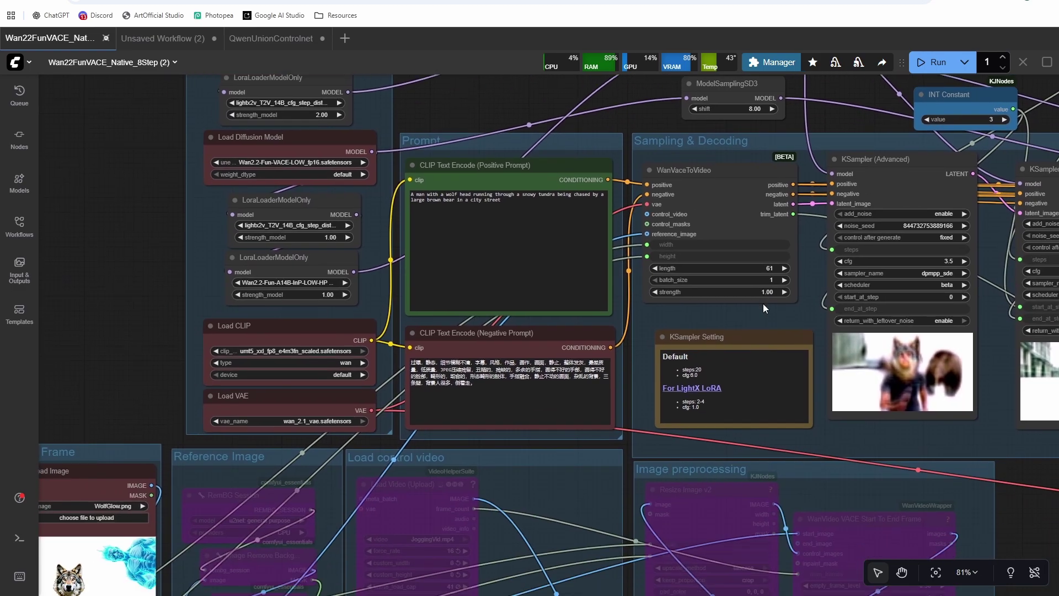
Trace the WanVaceToVideo reference_image link back to the Resize Image v2 node and the First Frame image
{"action": "scroll", "coordinate": [622, 236], "scroll_direction": "up", "scroll_amount": 5}
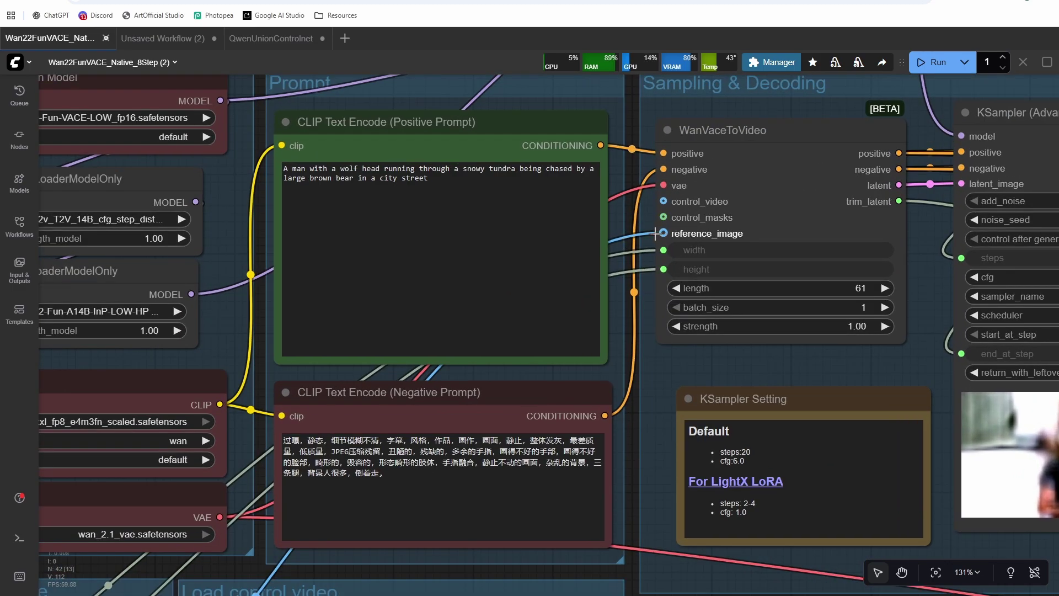
{"action": "left_click_drag", "start_coordinate": [564, 514], "coordinate": [906, 173]}
{"action": "scroll", "coordinate": [384, 387], "scroll_direction": "down", "scroll_amount": 4}
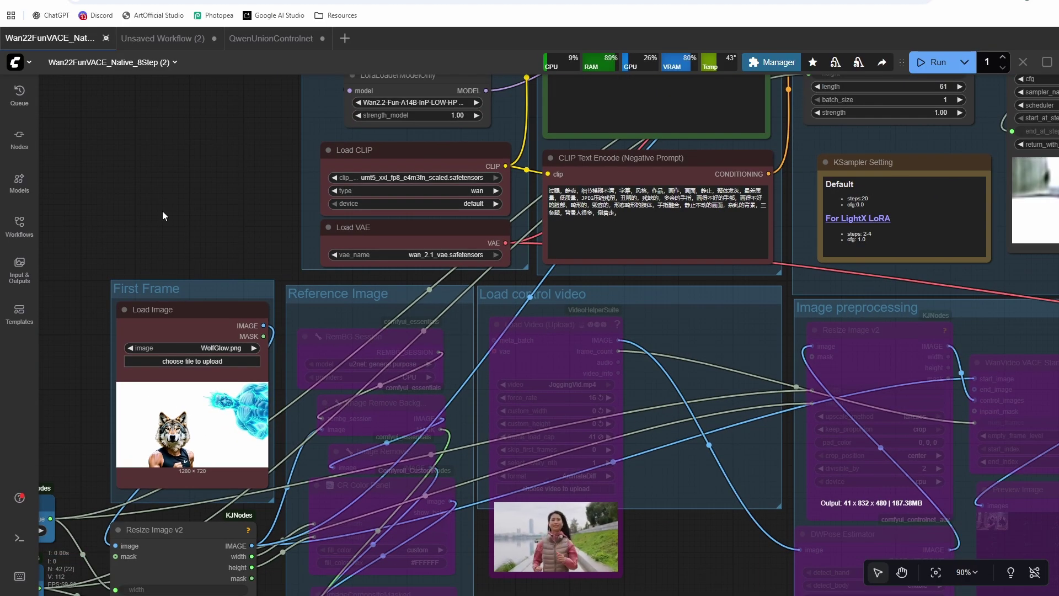
{"action": "left_click_drag", "start_coordinate": [136, 442], "coordinate": [284, 340]}
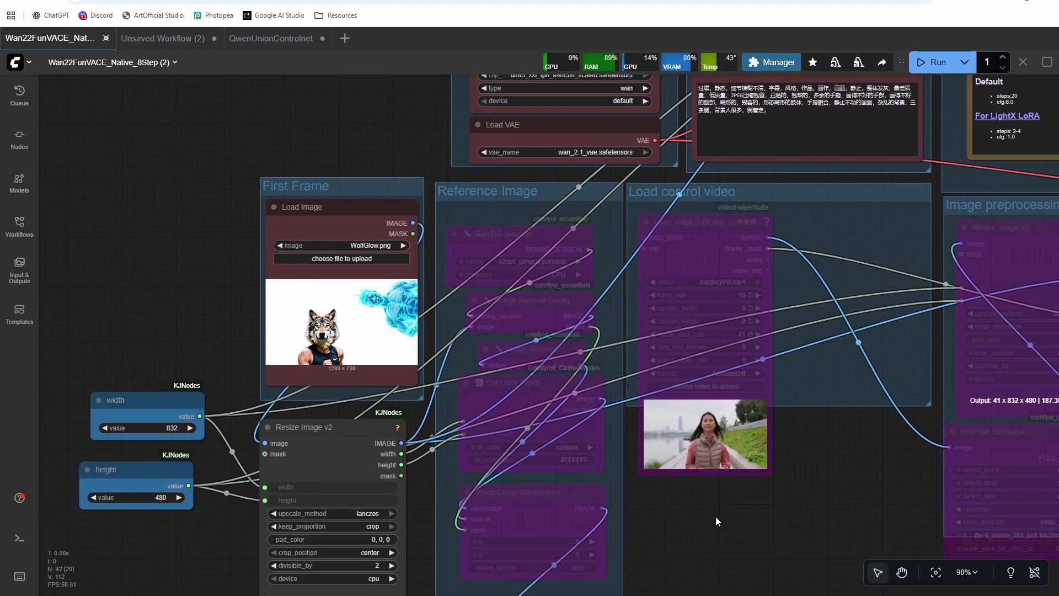
{"action": "left_click_drag", "start_coordinate": [717, 520], "coordinate": [463, 514]}
{"action": "scroll", "coordinate": [629, 506], "scroll_direction": "down", "scroll_amount": 2}
{"action": "left_click_drag", "start_coordinate": [632, 511], "coordinate": [678, 595]}
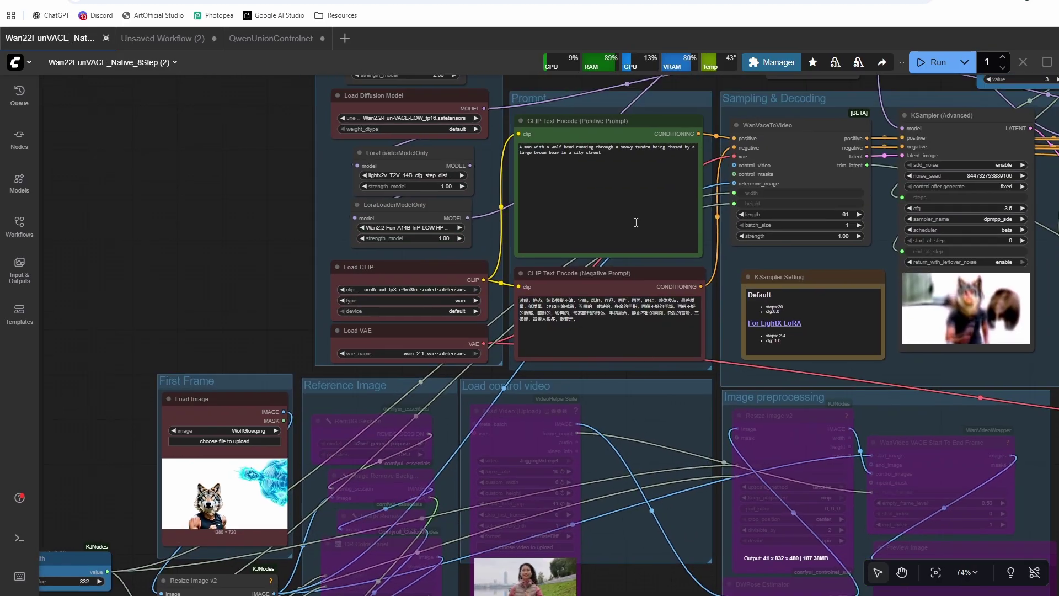
Rewrite the positive prompt: wolf-headed man runs down the street and leaps, blue glowing man flies ahead, camera dollies out to show the chaotic action scene
{"action": "scroll", "coordinate": [636, 223], "scroll_direction": "up", "scroll_amount": 2}
{"action": "left_click_drag", "start_coordinate": [773, 277], "coordinate": [811, 338]}
{"action": "left_click_drag", "start_coordinate": [664, 248], "coordinate": [449, 178]}
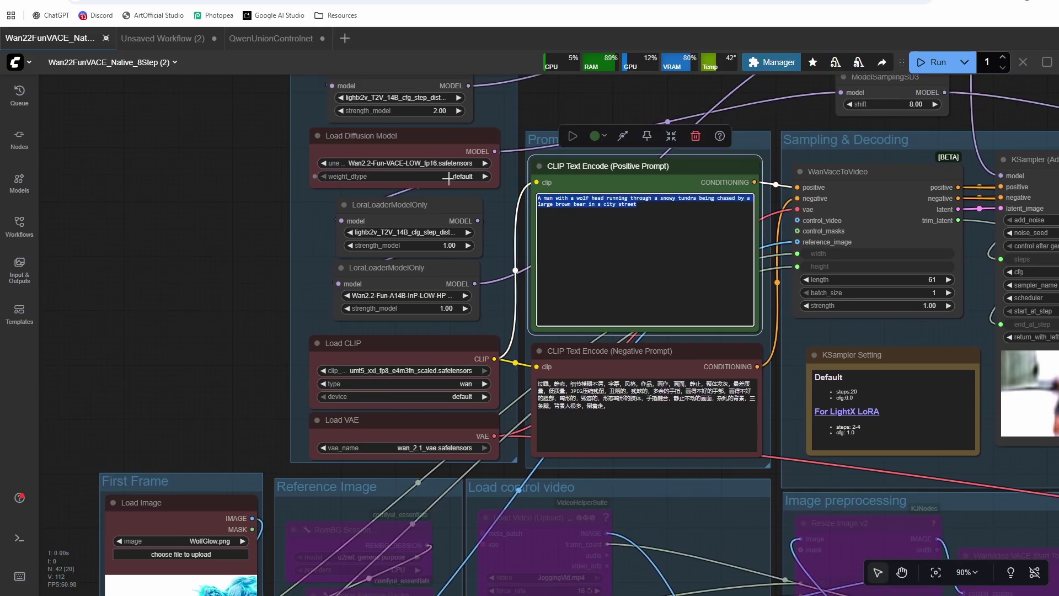
{"action": "type", "text": "A"}
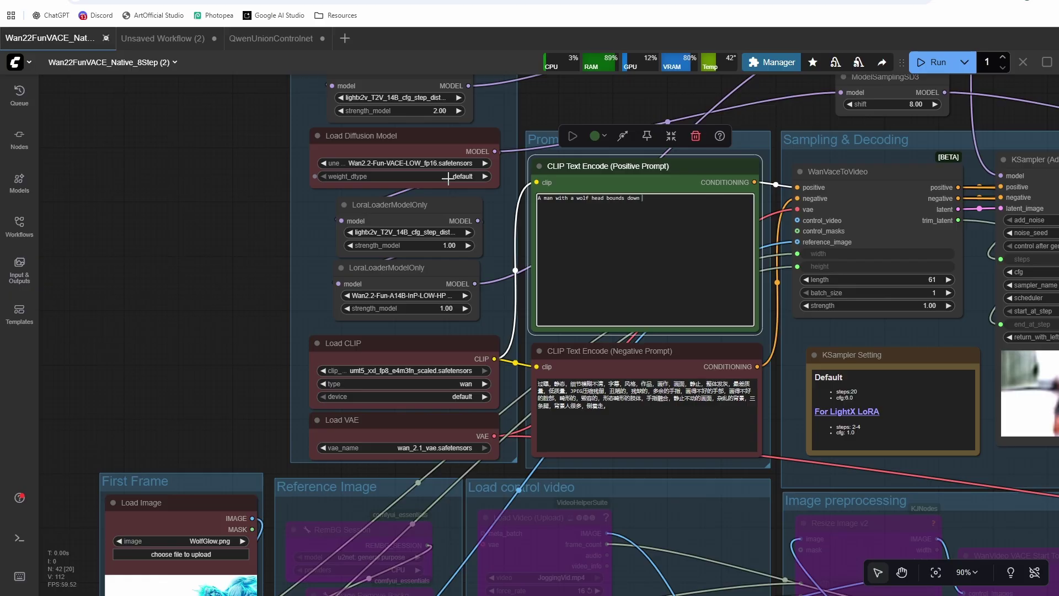
{"action": "key", "text": "ctrl+BackSpace"}
{"action": "key", "text": "ctrl+BackSpace"}
{"action": "key", "text": "ctrl+BackSpace"}
{"action": "type", "text": "ru"}
{"action": "type", "text": "owing man flies ahead. The camera dollies out to show the chaotic action"}
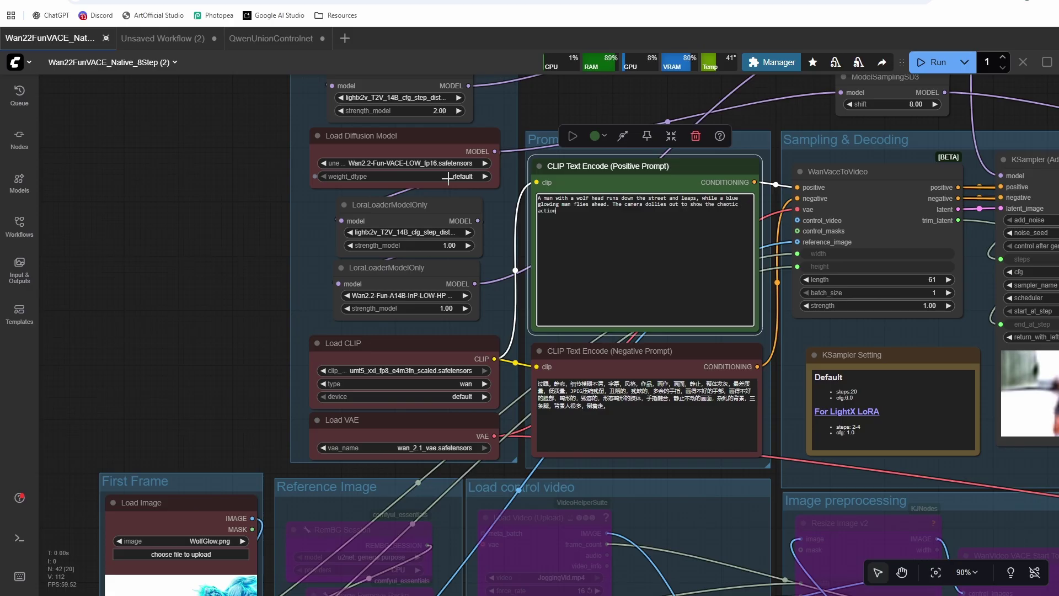
{"action": "type", "text": "ene"}
Run the workflow and follow the generation through the KSampler previews
{"action": "key", "text": "ctrl+Return"}
{"action": "scroll", "coordinate": [436, 231], "scroll_direction": "down", "scroll_amount": 3}
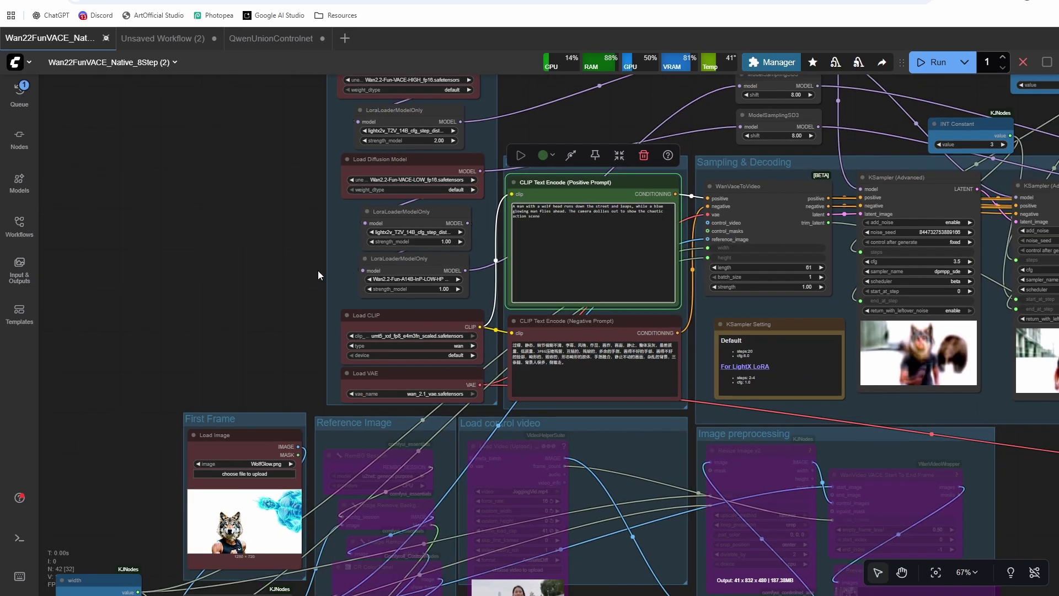
{"action": "left_click_drag", "start_coordinate": [308, 270], "coordinate": [199, 283]}
{"action": "left_click_drag", "start_coordinate": [532, 135], "coordinate": [418, 142]}
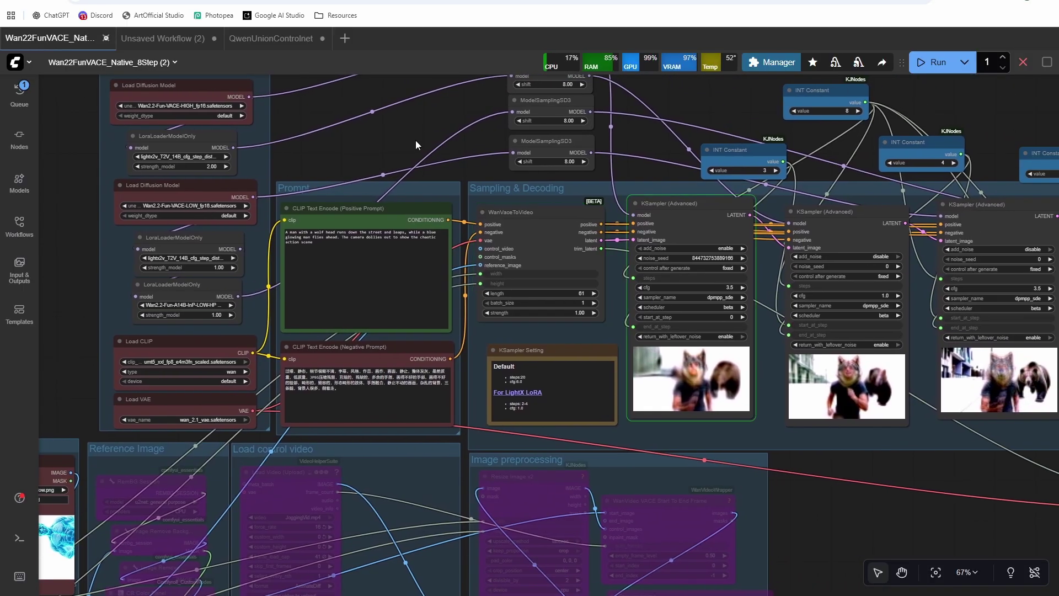
{"action": "scroll", "coordinate": [416, 140], "scroll_direction": "down", "scroll_amount": 1}
{"action": "left_click_drag", "start_coordinate": [417, 132], "coordinate": [422, 181]}
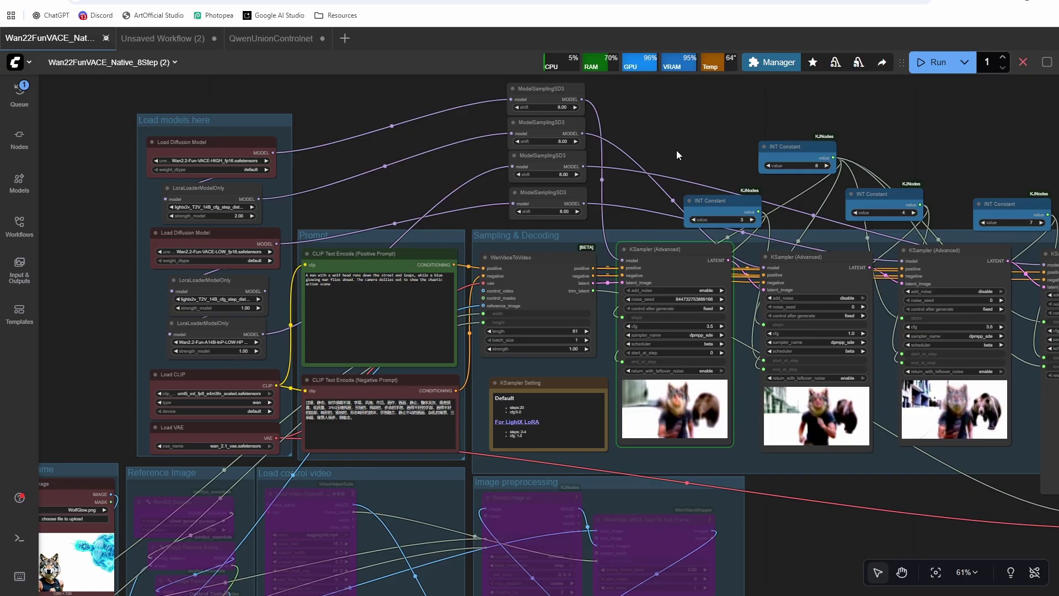
{"action": "left_click_drag", "start_coordinate": [698, 141], "coordinate": [504, 156]}
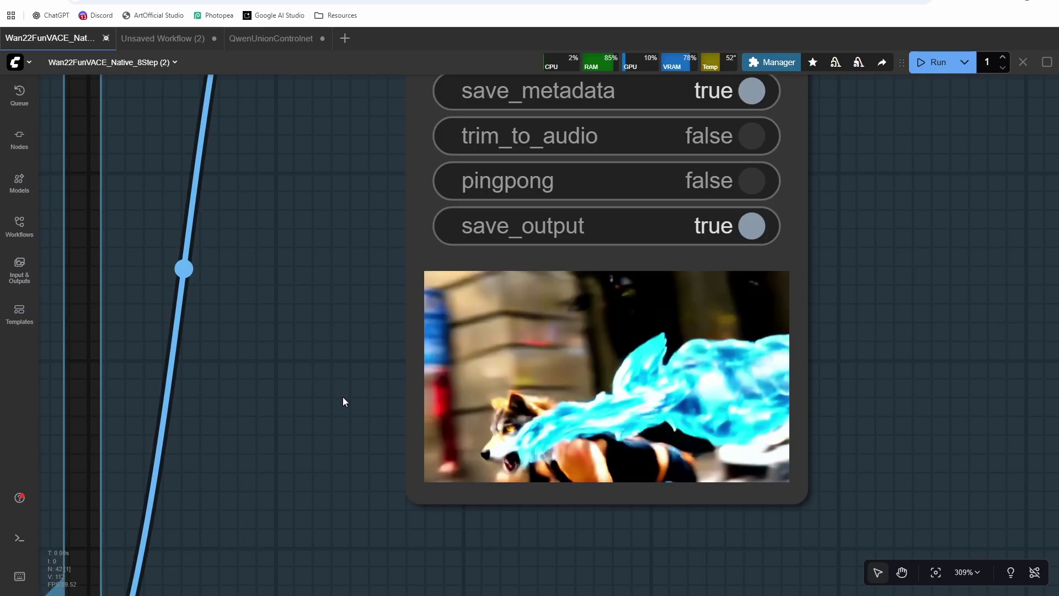
Examine the generated street video in the Video Combine node, checking the wolf-headed man and the blue glowing figure
{"action": "left_click_drag", "start_coordinate": [343, 397], "coordinate": [338, 361]}
{"action": "scroll", "coordinate": [373, 358], "scroll_direction": "up", "scroll_amount": 1}
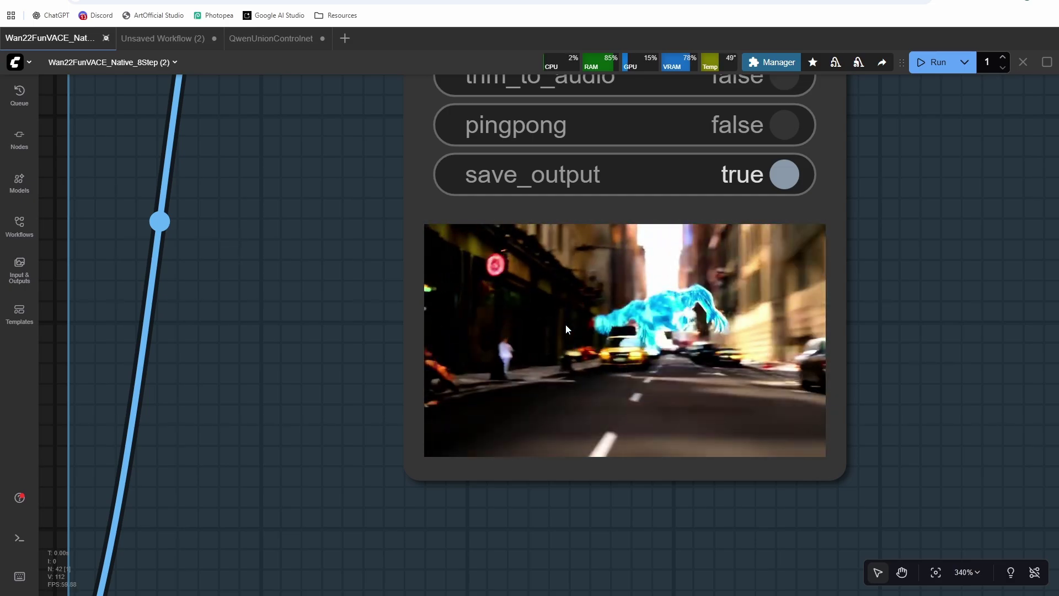
{"action": "scroll", "coordinate": [773, 373], "scroll_direction": "down", "scroll_amount": 19}
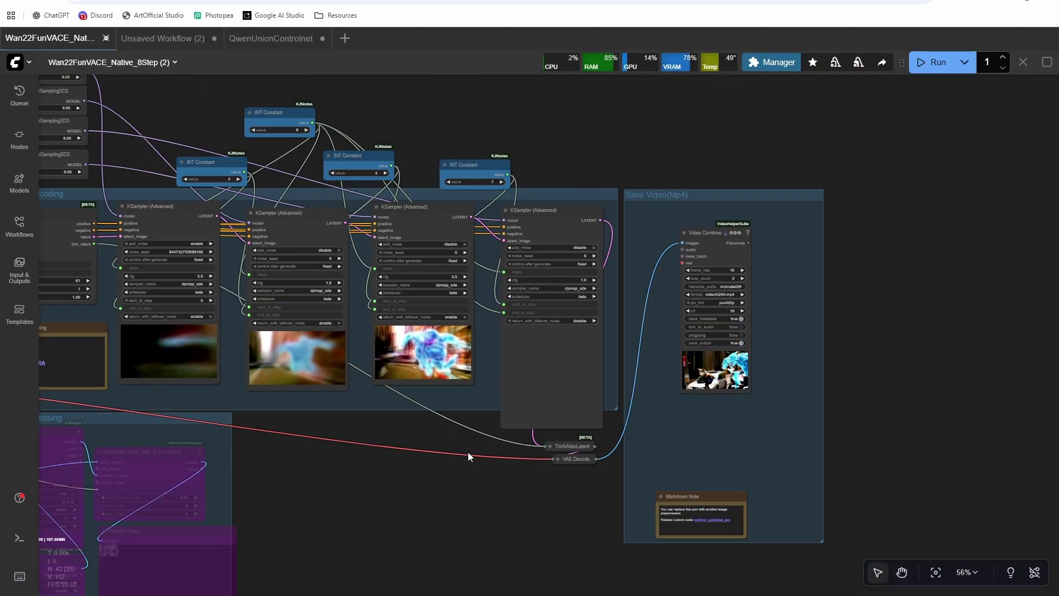
Open the Wan22FunVACE_Wrapper workflow by loading its file onto the canvas
{"action": "left_click_drag", "start_coordinate": [396, 466], "coordinate": [757, 405]}
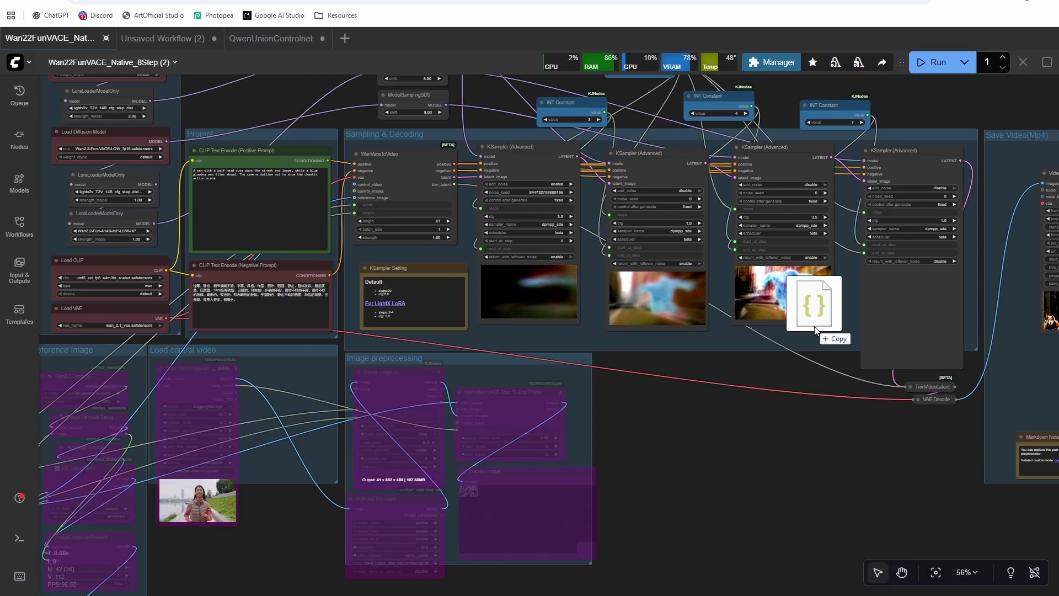
{"action": "left_click_drag", "start_coordinate": [805, 326], "coordinate": [664, 337]}
{"action": "scroll", "coordinate": [664, 337], "scroll_direction": "down", "scroll_amount": 4}
{"action": "left_click_drag", "start_coordinate": [497, 457], "coordinate": [494, 466]}
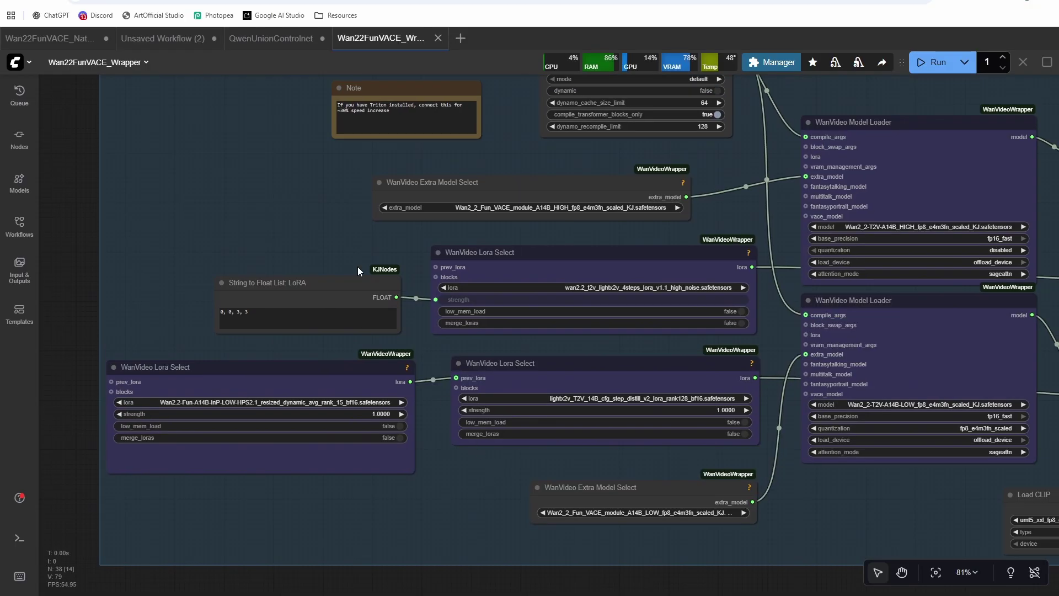
Review the wrapper workflow's model section, including the extra model, LoRA, model loader and block swap nodes
{"action": "left_click_drag", "start_coordinate": [329, 236], "coordinate": [285, 331]}
{"action": "left_click_drag", "start_coordinate": [645, 271], "coordinate": [479, 214]}
{"action": "scroll", "coordinate": [487, 244], "scroll_direction": "down", "scroll_amount": 1}
{"action": "scroll", "coordinate": [479, 214], "scroll_direction": "down", "scroll_amount": 3}
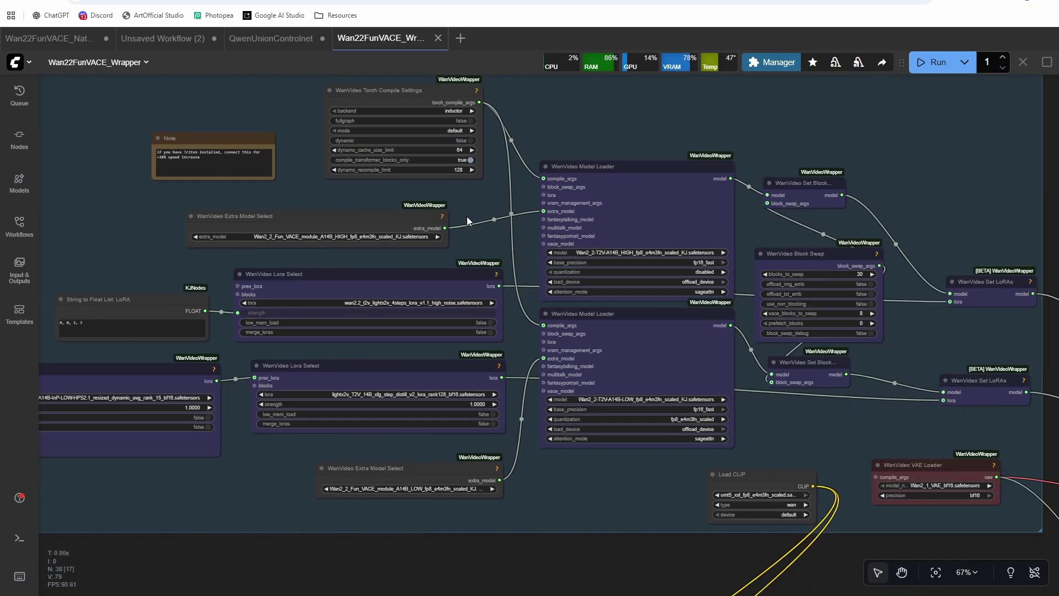
{"action": "scroll", "coordinate": [606, 303], "scroll_direction": "down", "scroll_amount": 4}
{"action": "left_click_drag", "start_coordinate": [504, 392], "coordinate": [565, 250]}
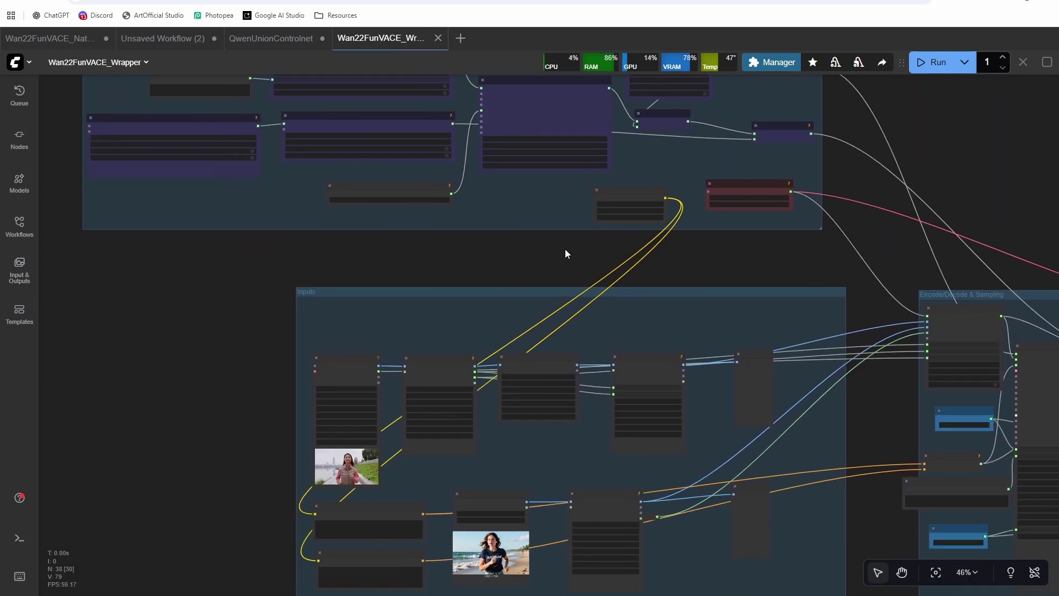
Review the Inputs group with its control video, DWPose, prompt and reference image nodes, and the neighbouring Encode/Decode & Sampling group
{"action": "scroll", "coordinate": [566, 257], "scroll_direction": "up", "scroll_amount": 5}
{"action": "left_click_drag", "start_coordinate": [671, 407], "coordinate": [583, 306]}
{"action": "scroll", "coordinate": [583, 307], "scroll_direction": "down", "scroll_amount": 3}
{"action": "left_click_drag", "start_coordinate": [684, 280], "coordinate": [748, 462]}
{"action": "left_click_drag", "start_coordinate": [761, 381], "coordinate": [736, 444]}
{"action": "left_click_drag", "start_coordinate": [814, 351], "coordinate": [807, 317]}
{"action": "scroll", "coordinate": [807, 319], "scroll_direction": "down", "scroll_amount": 5}
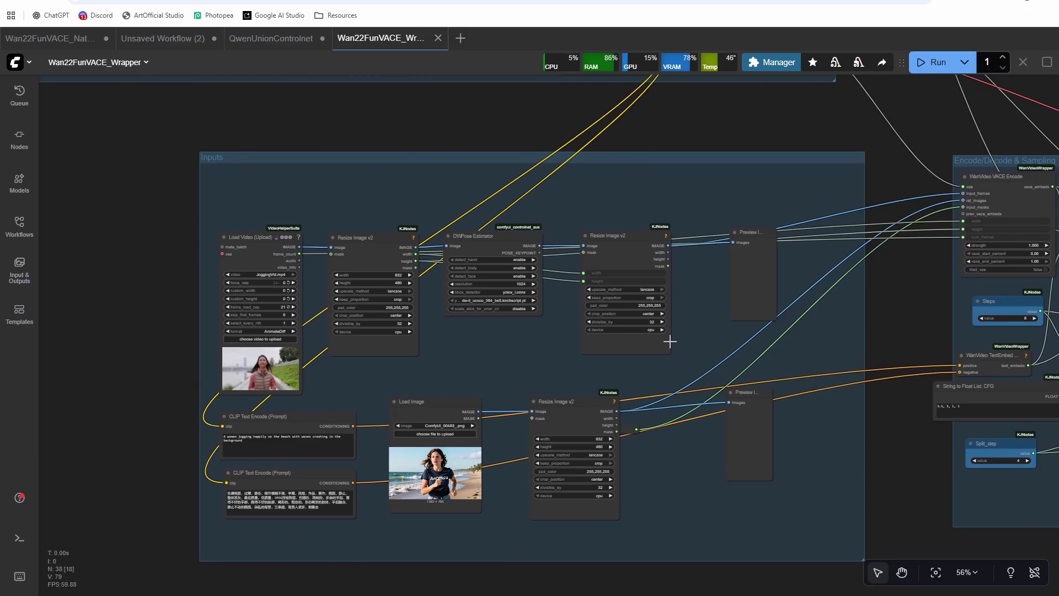
{"action": "left_click_drag", "start_coordinate": [701, 306], "coordinate": [1027, 571]}
{"action": "left_click_drag", "start_coordinate": [670, 433], "coordinate": [704, 516]}
Examine the WanVideo Lora Select nodes, the LoRA strength float list and the extra models feeding the high and low model loaders
{"action": "scroll", "coordinate": [553, 383], "scroll_direction": "up", "scroll_amount": 6}
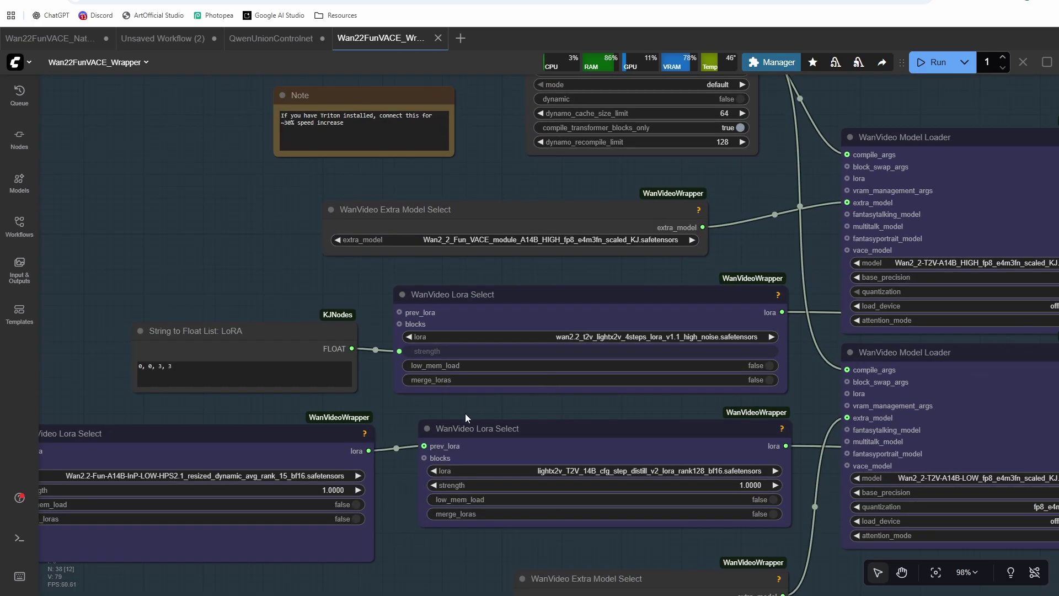
{"action": "left_click_drag", "start_coordinate": [465, 413], "coordinate": [542, 302]}
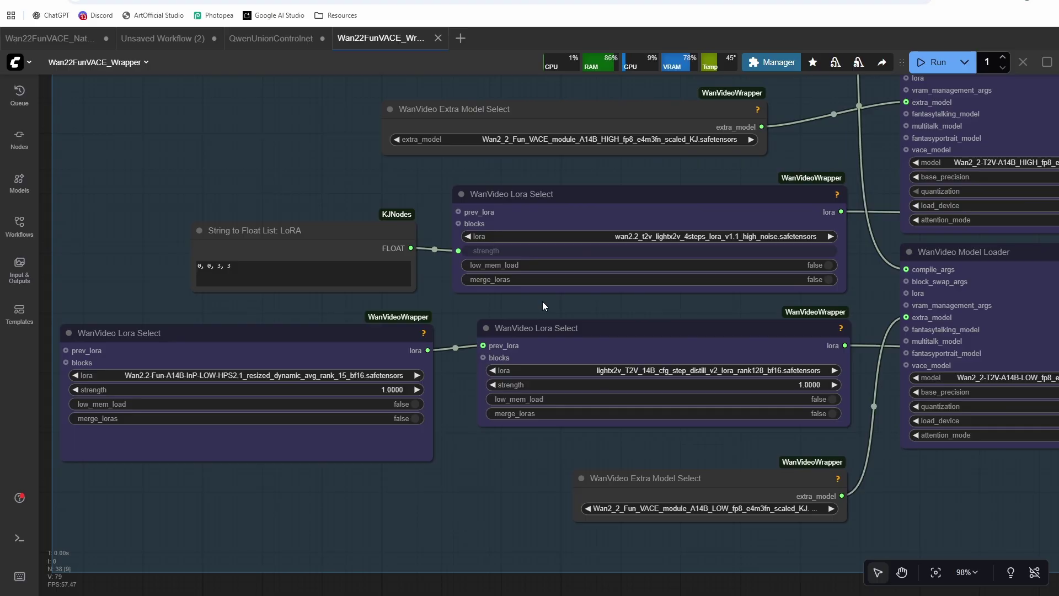
{"action": "left_click_drag", "start_coordinate": [763, 151], "coordinate": [488, 301]}
{"action": "left_click_drag", "start_coordinate": [943, 284], "coordinate": [606, 210]}
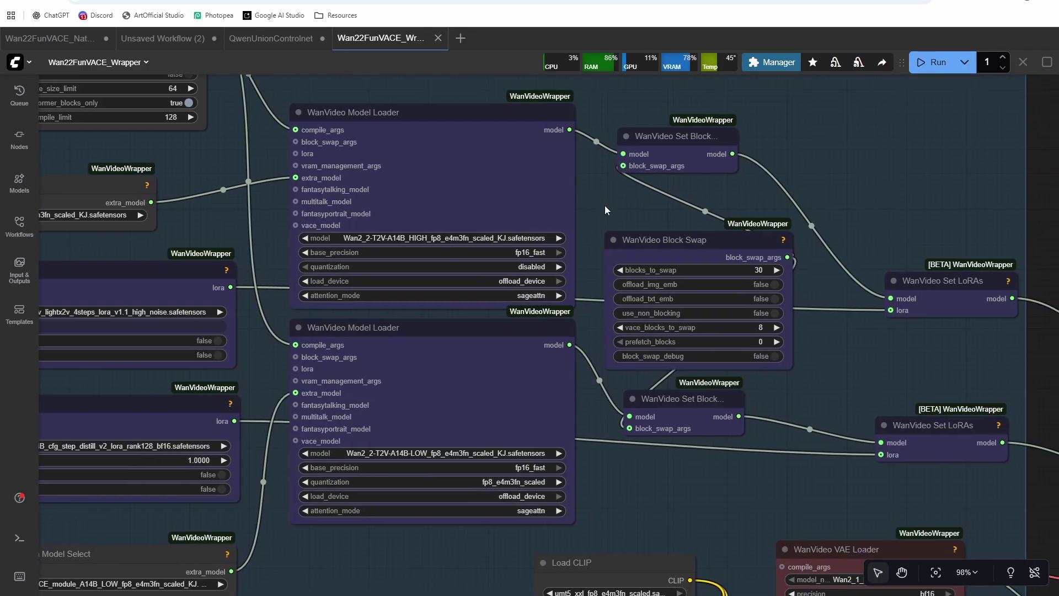
Set blocks_to_swap to 20 in the WanVideo Block Swap node
{"action": "left_click_drag", "start_coordinate": [820, 377], "coordinate": [750, 365]}
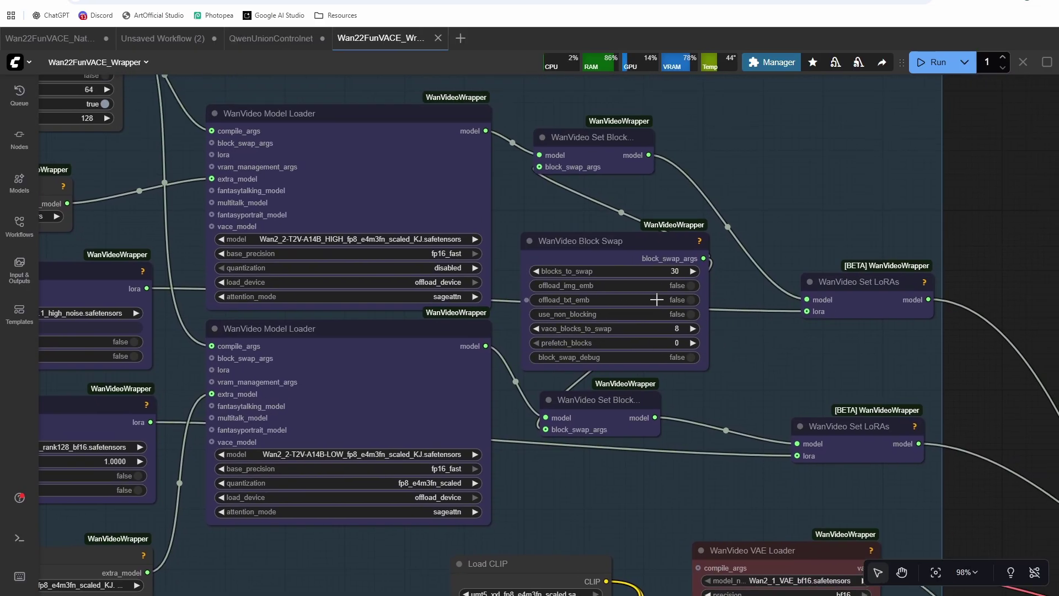
{"action": "scroll", "coordinate": [773, 392], "scroll_direction": "down", "scroll_amount": 1}
{"action": "left_click", "coordinate": [647, 211]}
{"action": "type", "text": "20"}
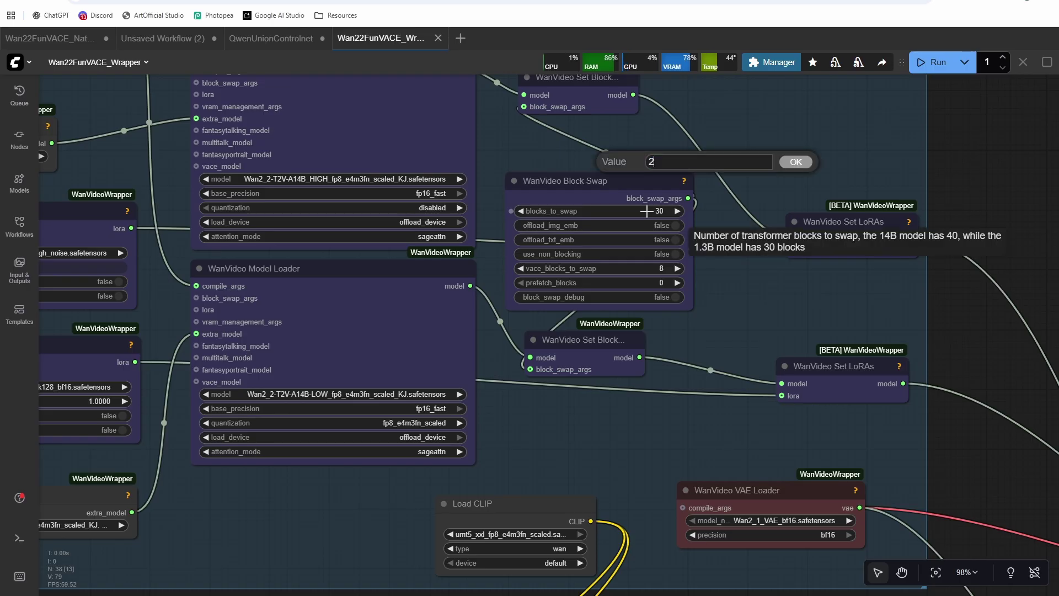
{"action": "key", "text": "Return"}
{"action": "scroll", "coordinate": [710, 145], "scroll_direction": "down", "scroll_amount": 2}
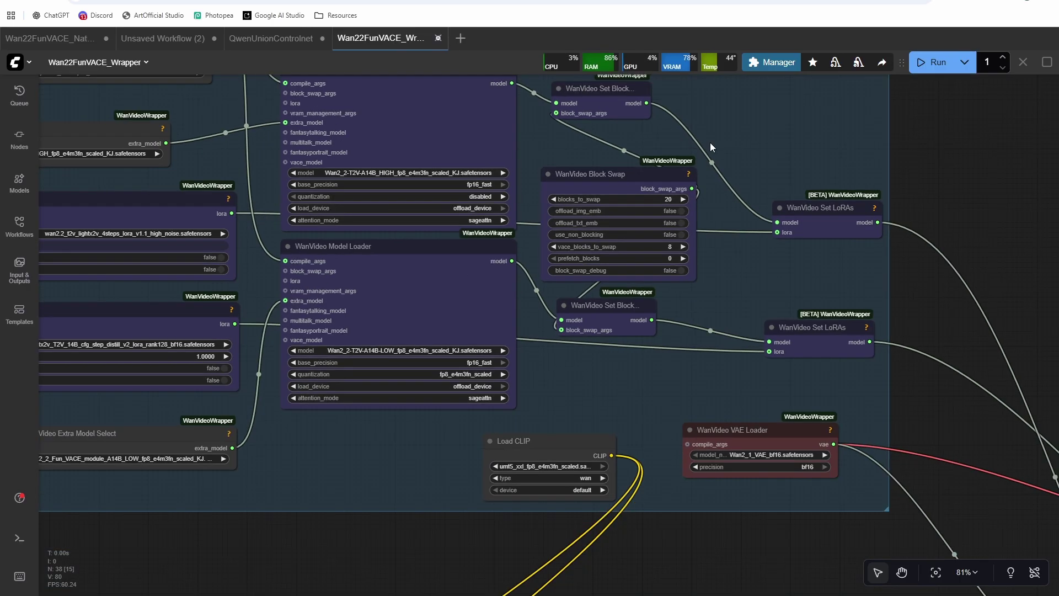
Review the low-noise model loader, CLIP and VAE loaders, and the Load Video node with its prompts in the Inputs group
{"action": "left_click_drag", "start_coordinate": [730, 247], "coordinate": [687, 185]}
{"action": "scroll", "coordinate": [687, 217], "scroll_direction": "down", "scroll_amount": 1}
{"action": "scroll", "coordinate": [687, 218], "scroll_direction": "up", "scroll_amount": 2}
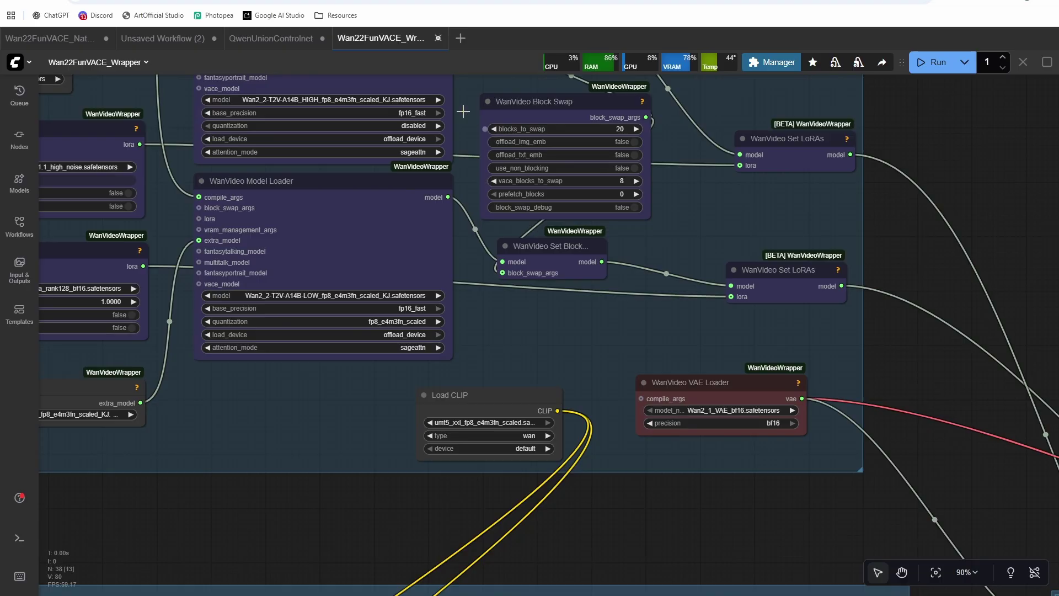
{"action": "left_click_drag", "start_coordinate": [606, 250], "coordinate": [649, 282]}
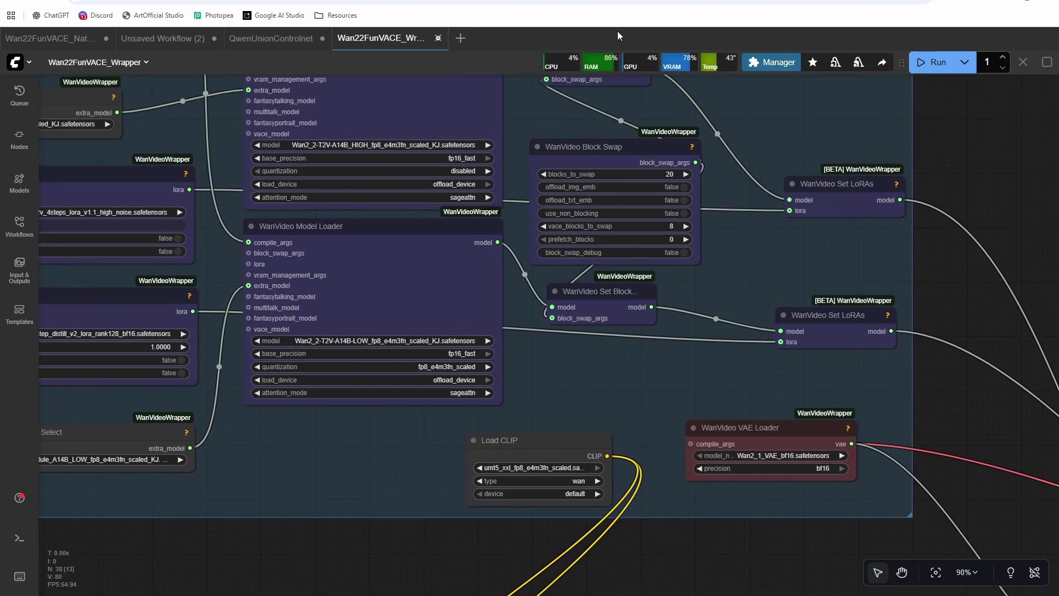
{"action": "left_click_drag", "start_coordinate": [505, 385], "coordinate": [541, 416]}
{"action": "left_click_drag", "start_coordinate": [722, 391], "coordinate": [438, 194]}
{"action": "scroll", "coordinate": [750, 289], "scroll_direction": "down", "scroll_amount": 1}
{"action": "scroll", "coordinate": [442, 256], "scroll_direction": "down", "scroll_amount": 3}
{"action": "left_click_drag", "start_coordinate": [160, 573], "coordinate": [701, 331]}
{"action": "scroll", "coordinate": [561, 344], "scroll_direction": "up", "scroll_amount": 4}
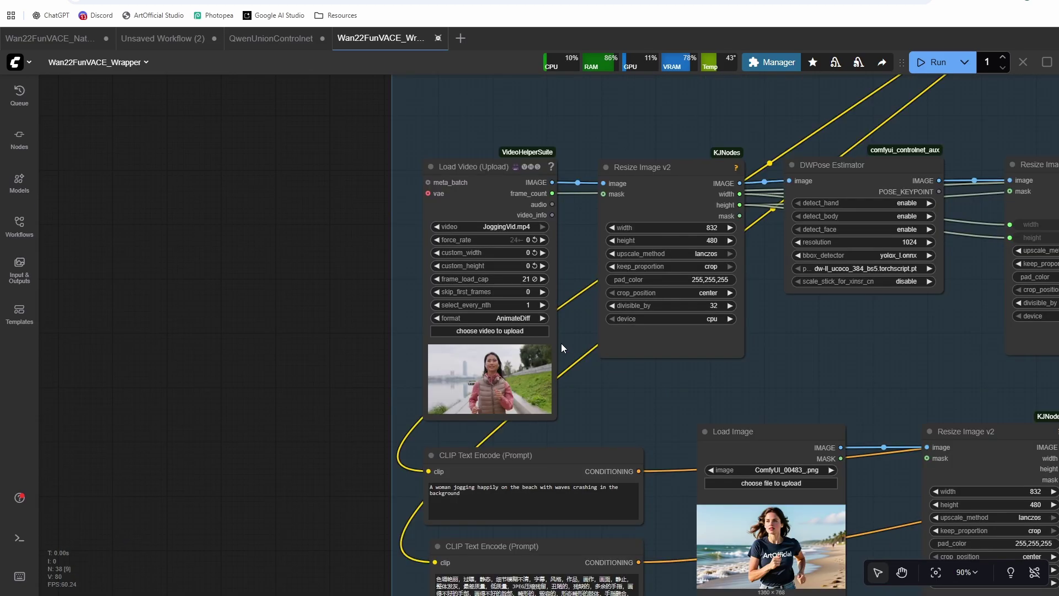
Review the Inputs group's resize, DWPose Estimator, reference image and preview nodes and follow their links towards Encode/Decode & Sampling
{"action": "scroll", "coordinate": [626, 321], "scroll_direction": "down", "scroll_amount": 2}
{"action": "left_click_drag", "start_coordinate": [794, 353], "coordinate": [490, 350]}
{"action": "scroll", "coordinate": [662, 351], "scroll_direction": "down", "scroll_amount": 2}
{"action": "scroll", "coordinate": [533, 351], "scroll_direction": "down", "scroll_amount": 2}
{"action": "scroll", "coordinate": [617, 345], "scroll_direction": "up", "scroll_amount": 3}
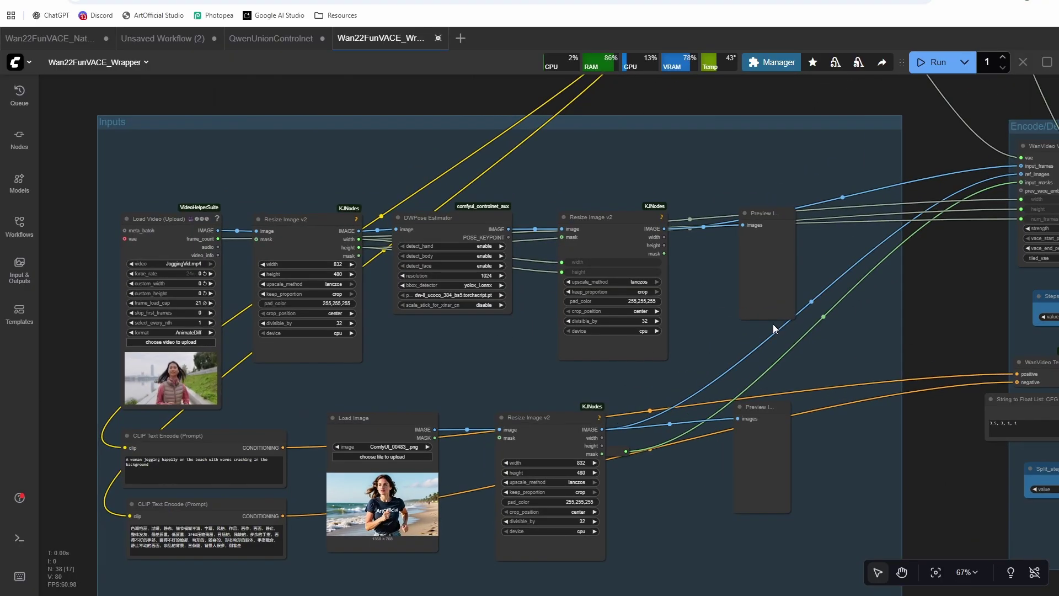
{"action": "left_click_drag", "start_coordinate": [773, 323], "coordinate": [563, 341]}
{"action": "scroll", "coordinate": [591, 336], "scroll_direction": "down", "scroll_amount": 3}
{"action": "scroll", "coordinate": [754, 389], "scroll_direction": "up", "scroll_amount": 6}
{"action": "left_click_drag", "start_coordinate": [405, 370], "coordinate": [482, 362]}
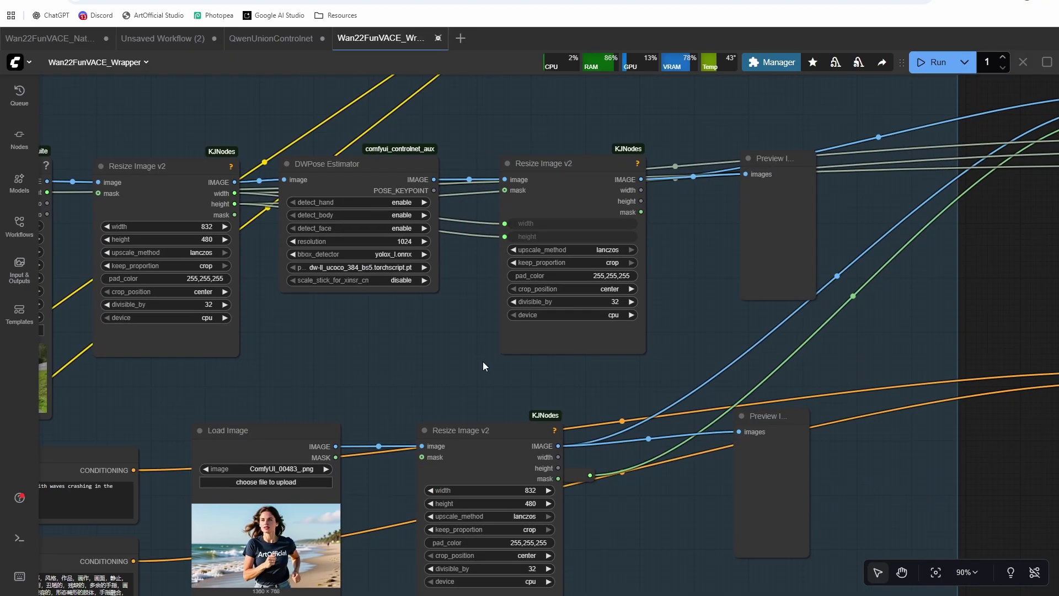
{"action": "scroll", "coordinate": [470, 361], "scroll_direction": "down", "scroll_amount": 2}
{"action": "scroll", "coordinate": [776, 348], "scroll_direction": "down", "scroll_amount": 1}
{"action": "left_click_drag", "start_coordinate": [775, 348], "coordinate": [402, 362]}
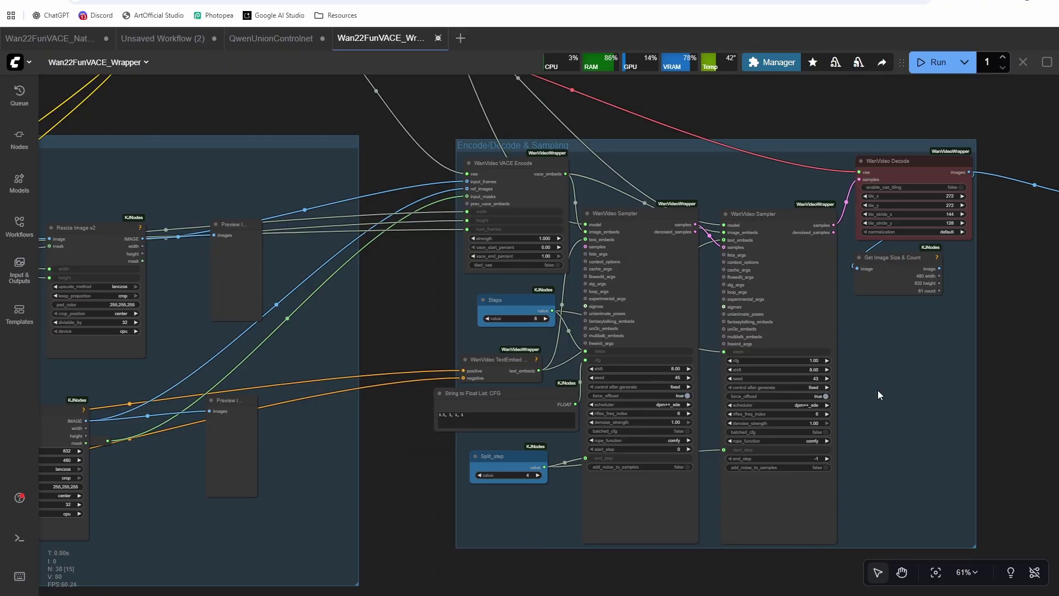
Run the Wan22FunVACE_Wrapper workflow and watch the Inputs group process the control video and reference image
{"action": "left_click_drag", "start_coordinate": [878, 391], "coordinate": [934, 429]}
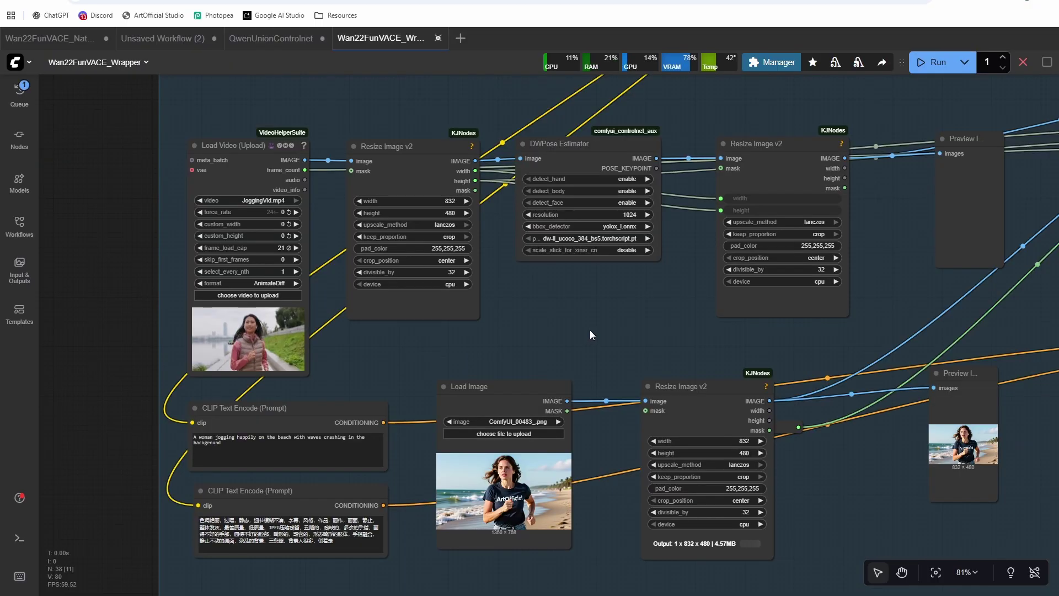
{"action": "left_click_drag", "start_coordinate": [590, 330], "coordinate": [443, 365]}
{"action": "scroll", "coordinate": [416, 318], "scroll_direction": "down", "scroll_amount": 1}
{"action": "scroll", "coordinate": [416, 316], "scroll_direction": "down", "scroll_amount": 1}
{"action": "scroll", "coordinate": [444, 359], "scroll_direction": "down", "scroll_amount": 1}
{"action": "scroll", "coordinate": [445, 360], "scroll_direction": "up", "scroll_amount": 2}
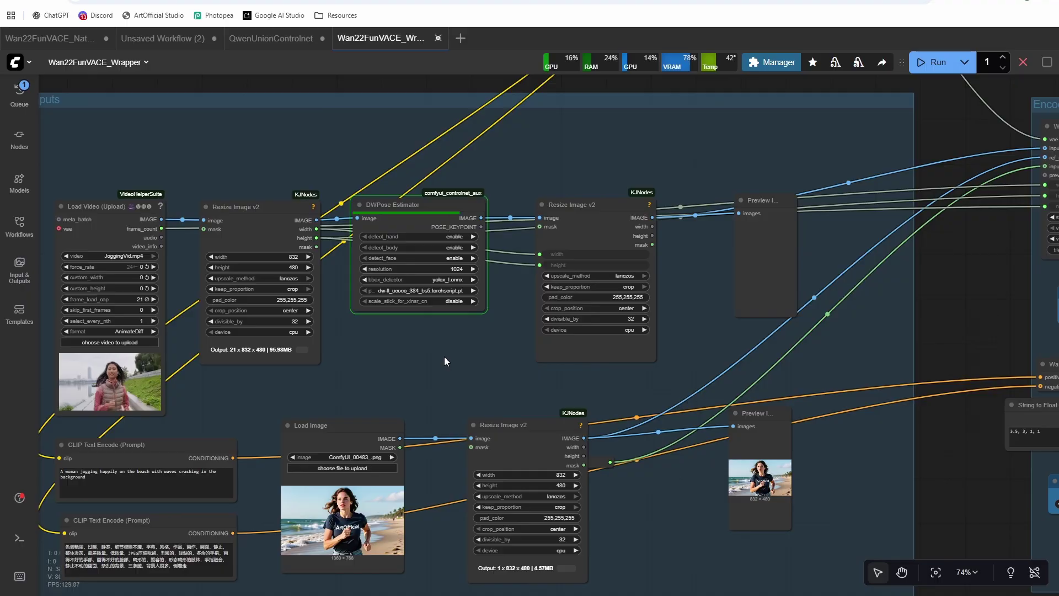
Switch to the Wan22FunVACE_Native_8Step workflow and examine its First Frame group with the WolfGlow.png image
{"action": "left_click", "coordinate": [66, 40]}
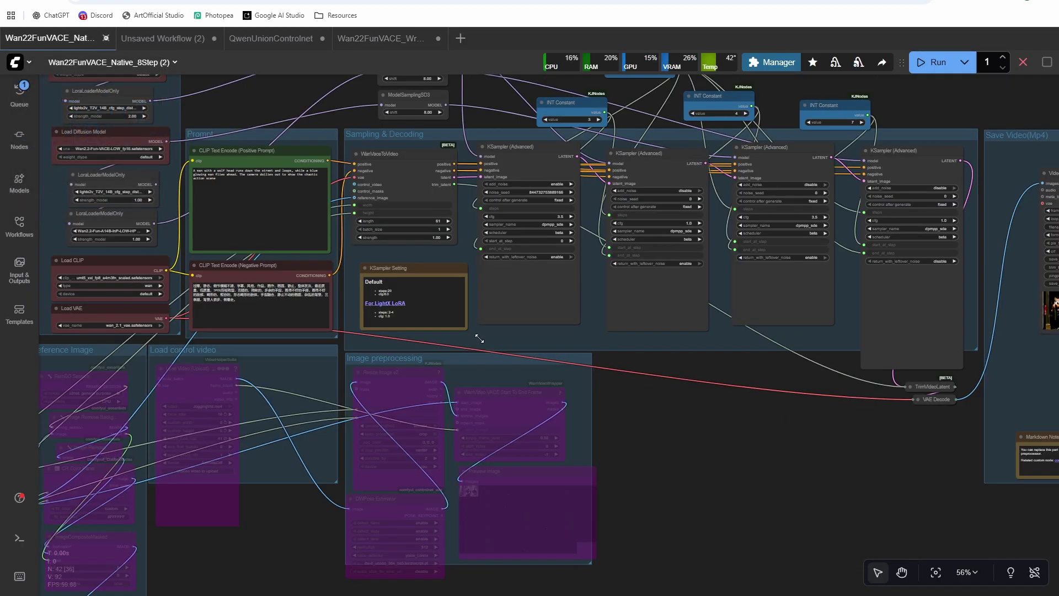
{"action": "left_click_drag", "start_coordinate": [245, 579], "coordinate": [830, 455]}
{"action": "scroll", "coordinate": [820, 444], "scroll_direction": "up", "scroll_amount": 4}
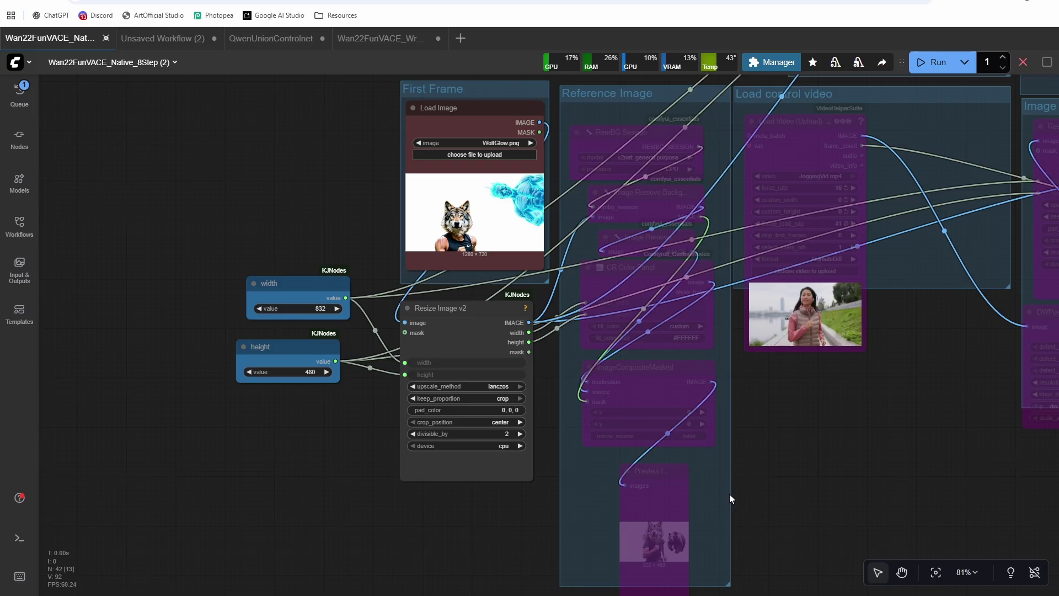
{"action": "left_click", "coordinate": [438, 89]}
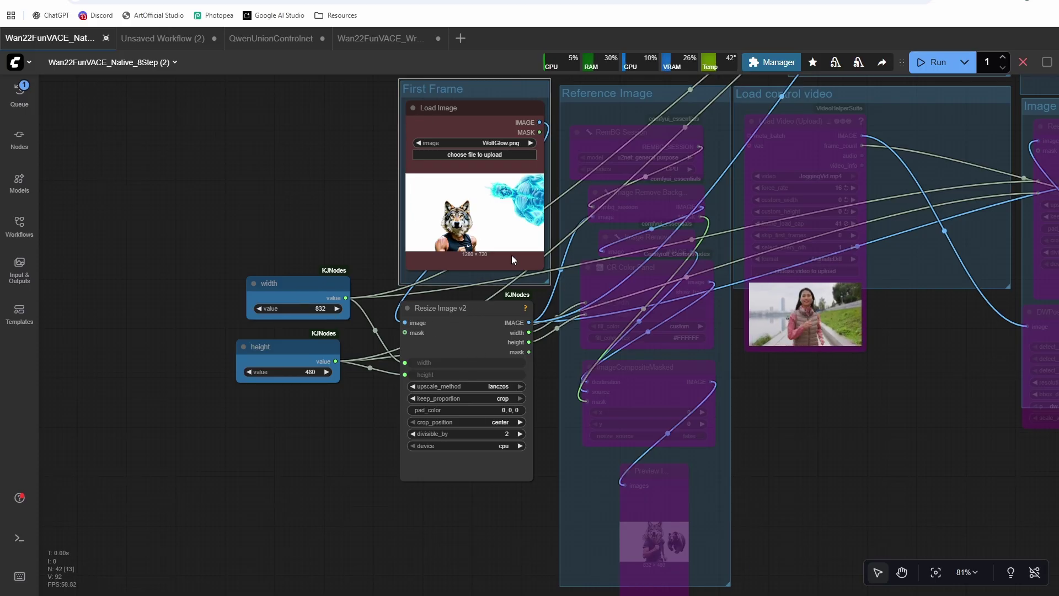
Return to the wrapper workflow and examine how the pose and reference previews link to the WanVideo VACE Encode node's inputs
{"action": "left_click", "coordinate": [374, 37]}
{"action": "left_click_drag", "start_coordinate": [487, 376], "coordinate": [541, 366]}
{"action": "scroll", "coordinate": [541, 366], "scroll_direction": "down", "scroll_amount": 2}
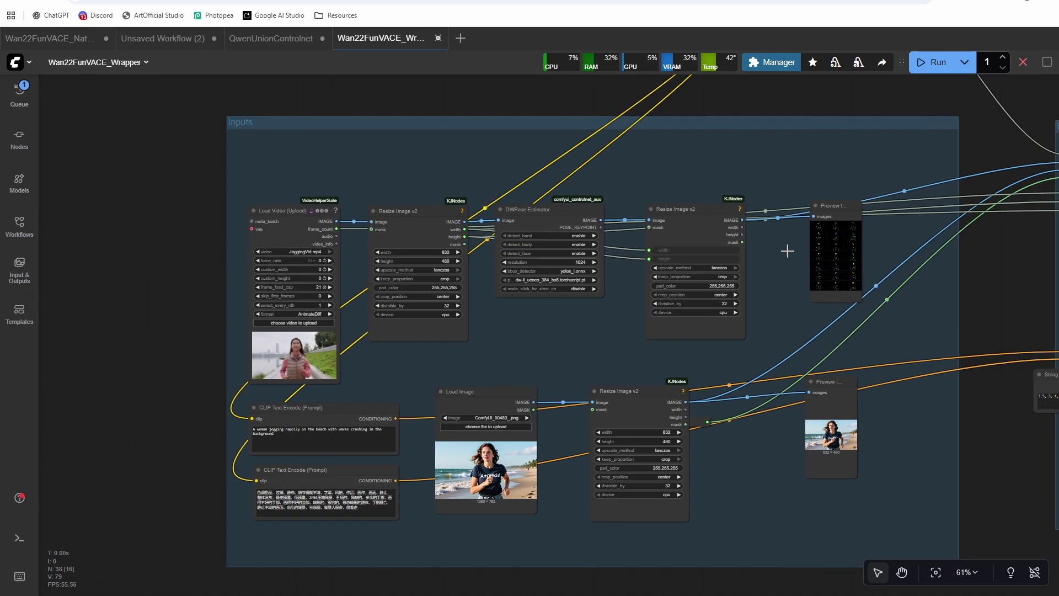
{"action": "left_click_drag", "start_coordinate": [885, 307], "coordinate": [384, 330]}
{"action": "scroll", "coordinate": [409, 316], "scroll_direction": "up", "scroll_amount": 4}
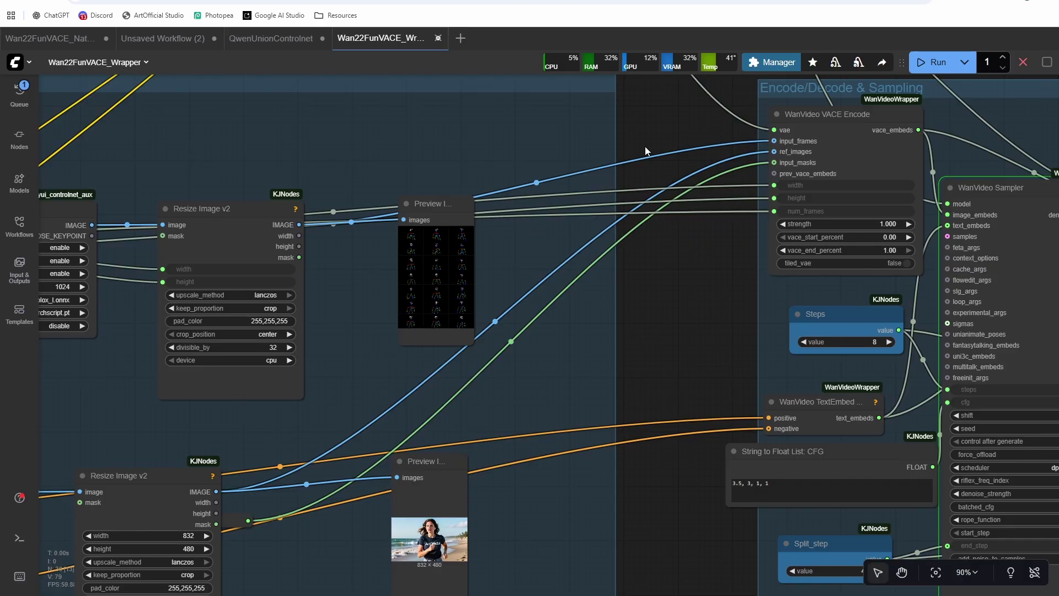
{"action": "left_click_drag", "start_coordinate": [392, 413], "coordinate": [582, 414]}
{"action": "scroll", "coordinate": [717, 369], "scroll_direction": "down", "scroll_amount": 3}
{"action": "left_click_drag", "start_coordinate": [646, 224], "coordinate": [523, 221]}
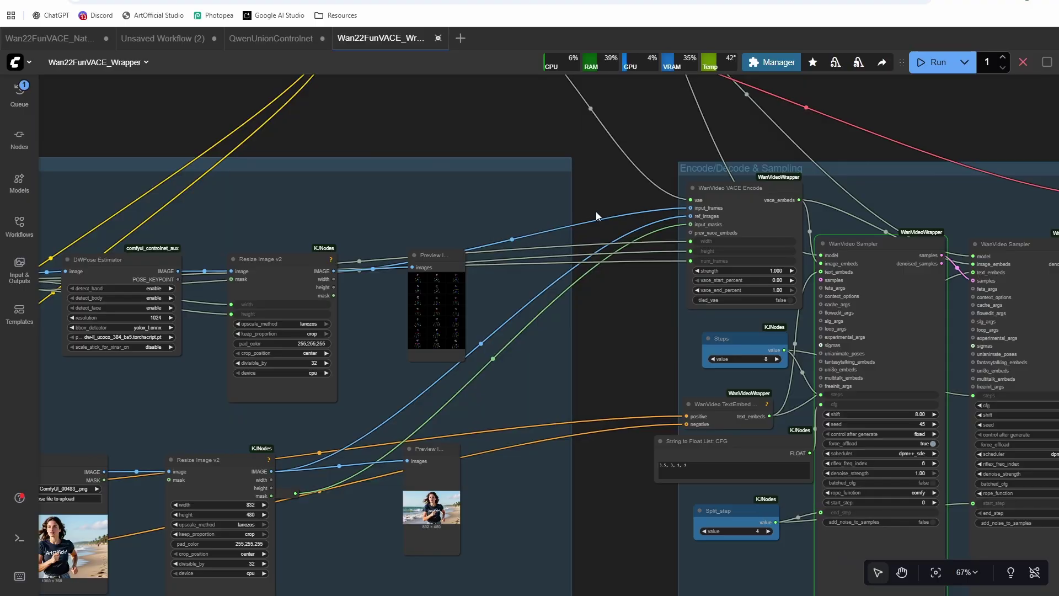
Examine the frame_load_cap setting and other options of the Load Video node for JoggingVid.mp4
{"action": "scroll", "coordinate": [676, 301], "scroll_direction": "up", "scroll_amount": 7}
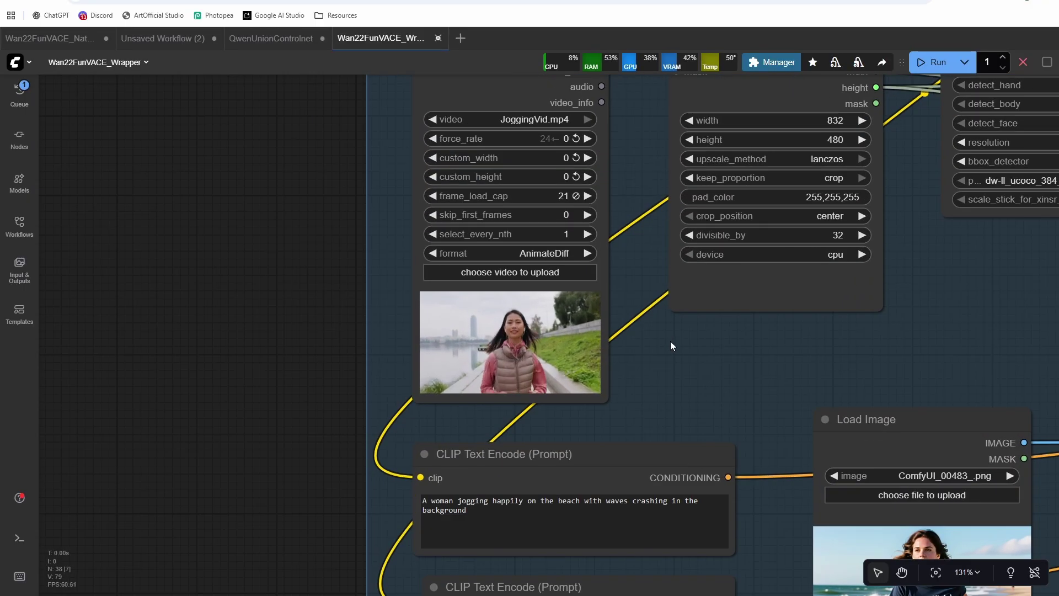
{"action": "left_click_drag", "start_coordinate": [670, 341], "coordinate": [819, 511]}
{"action": "scroll", "coordinate": [782, 470], "scroll_direction": "up", "scroll_amount": 4}
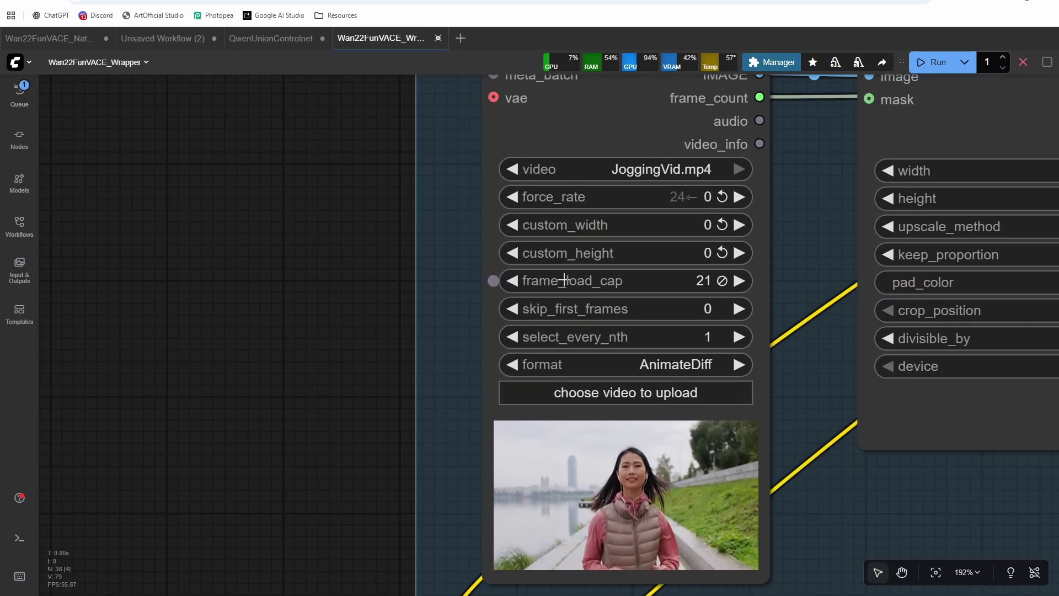
{"action": "scroll", "coordinate": [681, 279], "scroll_direction": "up", "scroll_amount": 2}
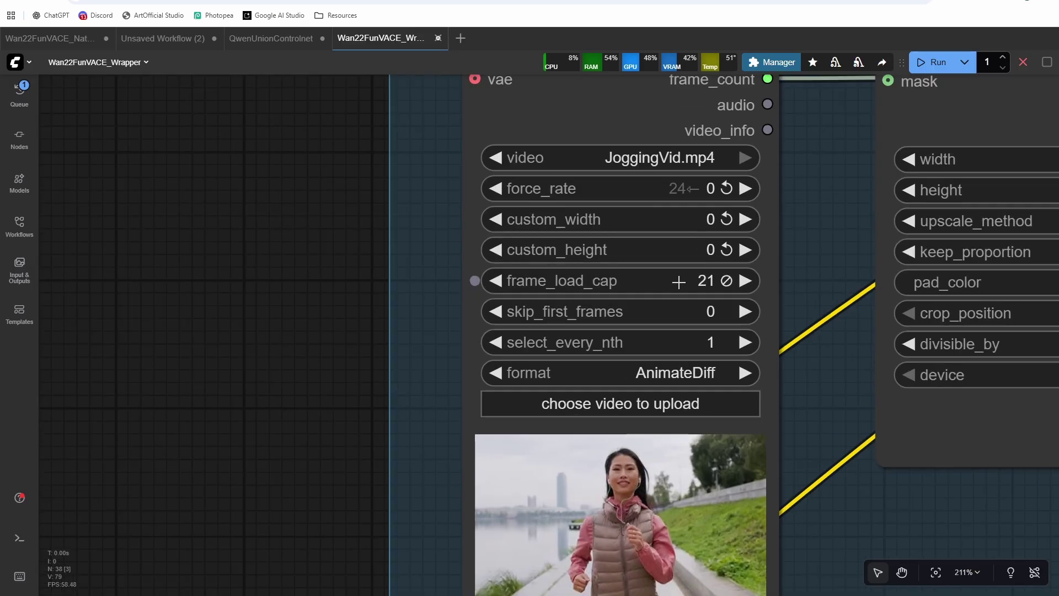
{"action": "scroll", "coordinate": [864, 432], "scroll_direction": "down", "scroll_amount": 10}
{"action": "scroll", "coordinate": [864, 432], "scroll_direction": "up", "scroll_amount": 5}
{"action": "left_click_drag", "start_coordinate": [858, 413], "coordinate": [901, 466]}
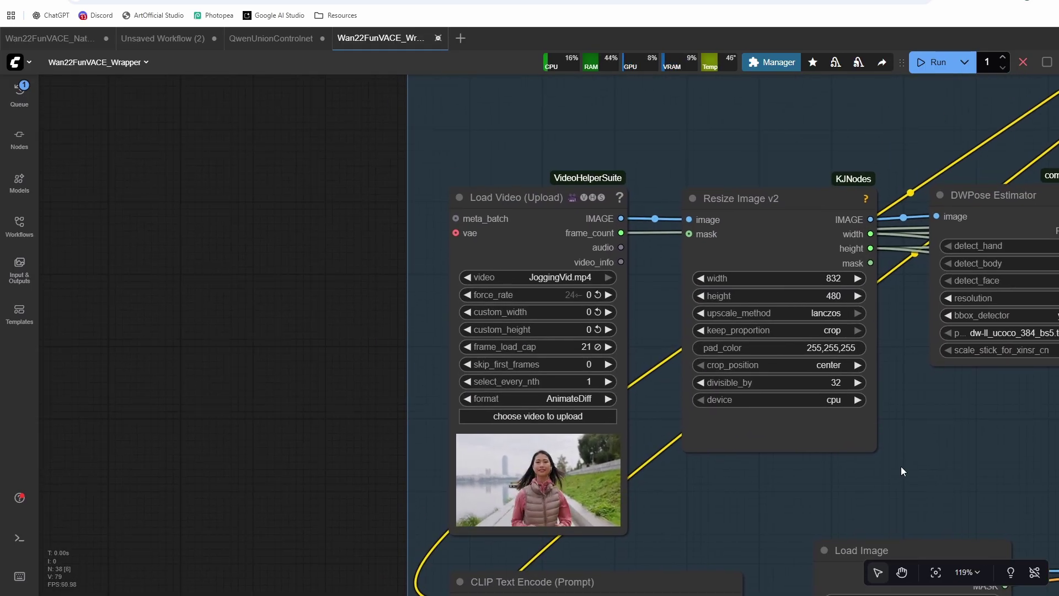
{"action": "scroll", "coordinate": [902, 465], "scroll_direction": "up", "scroll_amount": 3}
{"action": "left_click_drag", "start_coordinate": [911, 403], "coordinate": [962, 465]}
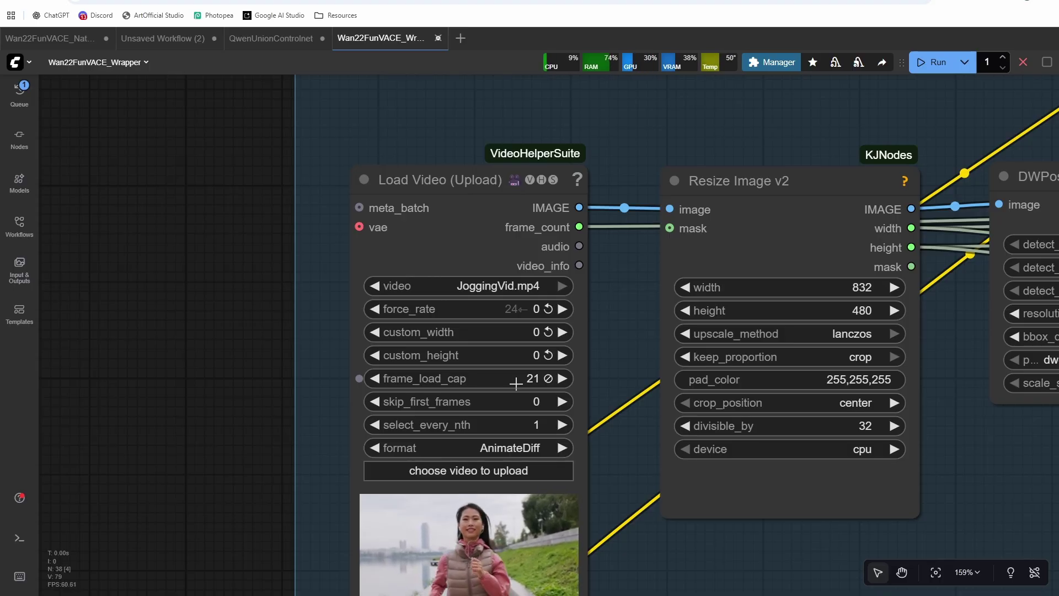
View the generated video of the woman jogging on the beach in the wrapper workflow's video output node
{"action": "scroll", "coordinate": [517, 383], "scroll_direction": "down", "scroll_amount": 6}
{"action": "left_click_drag", "start_coordinate": [577, 382], "coordinate": [52, 308]}
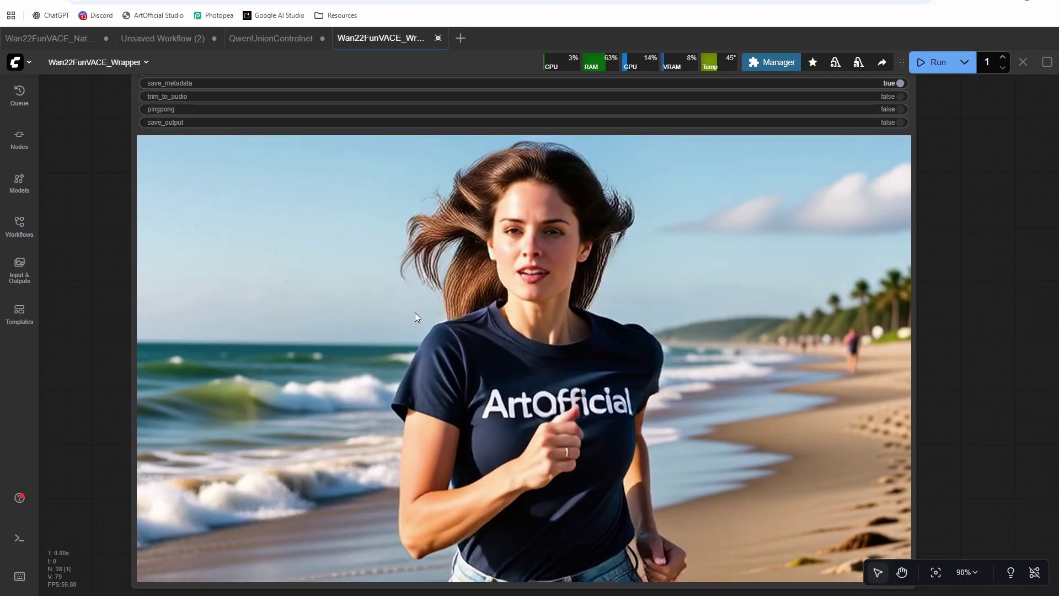
{"action": "scroll", "coordinate": [433, 298], "scroll_direction": "down", "scroll_amount": 3}
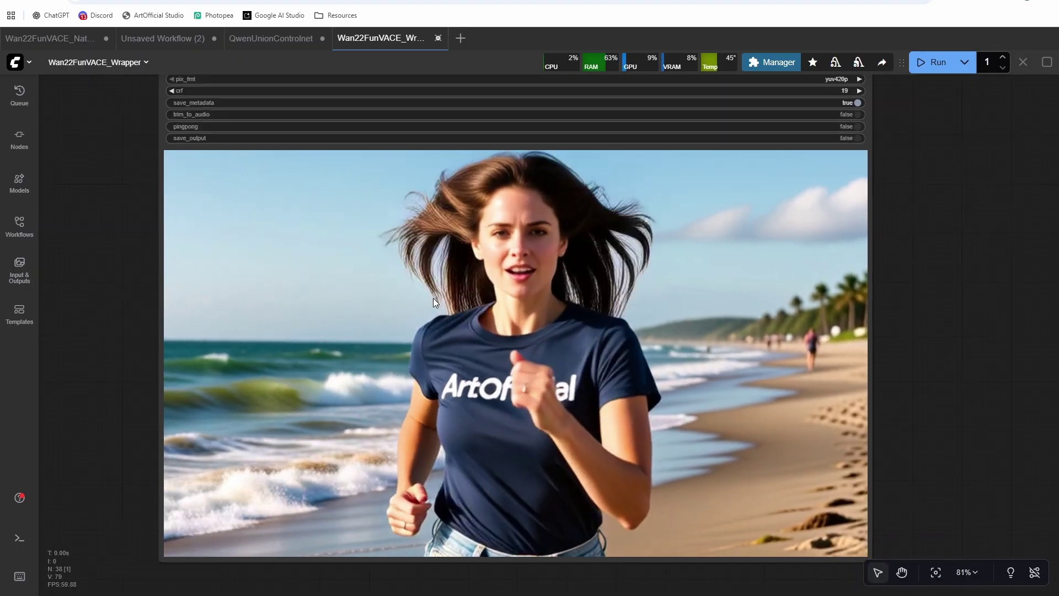